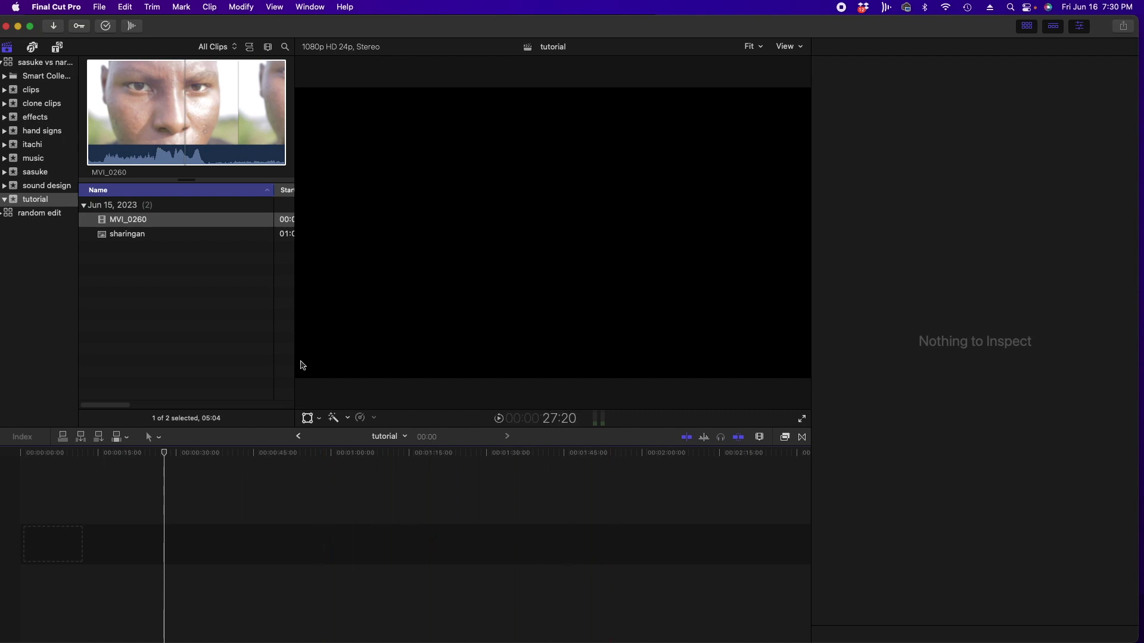
Preview the MVI_0260 face clip and the sharingan image, then return to the empty tutorial project.
left_click(127, 106)
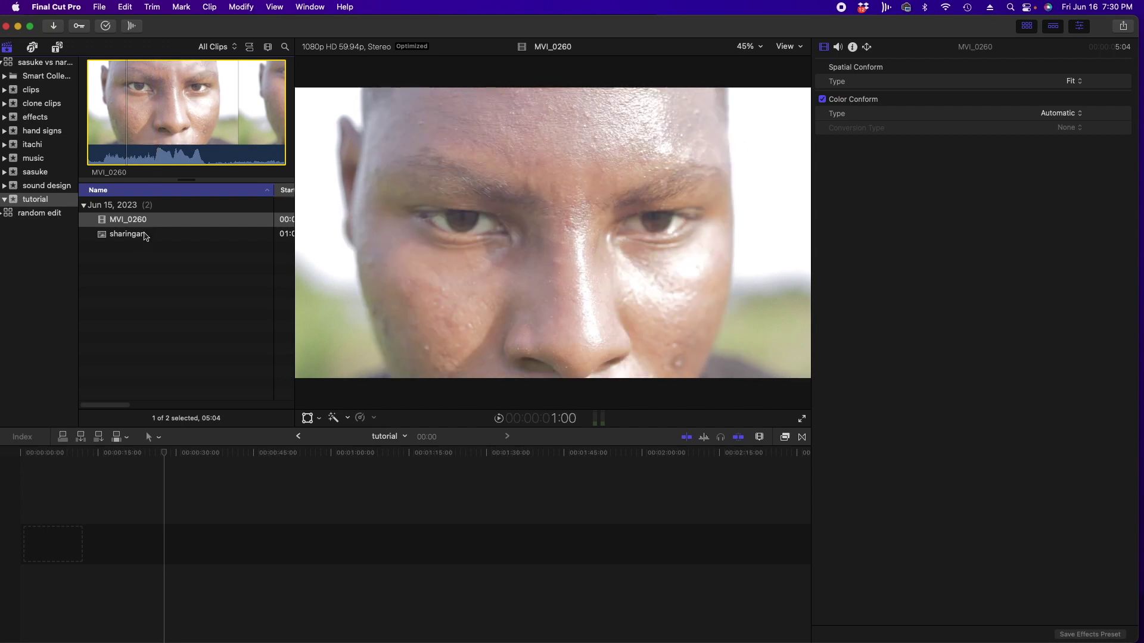
left_click(145, 235)
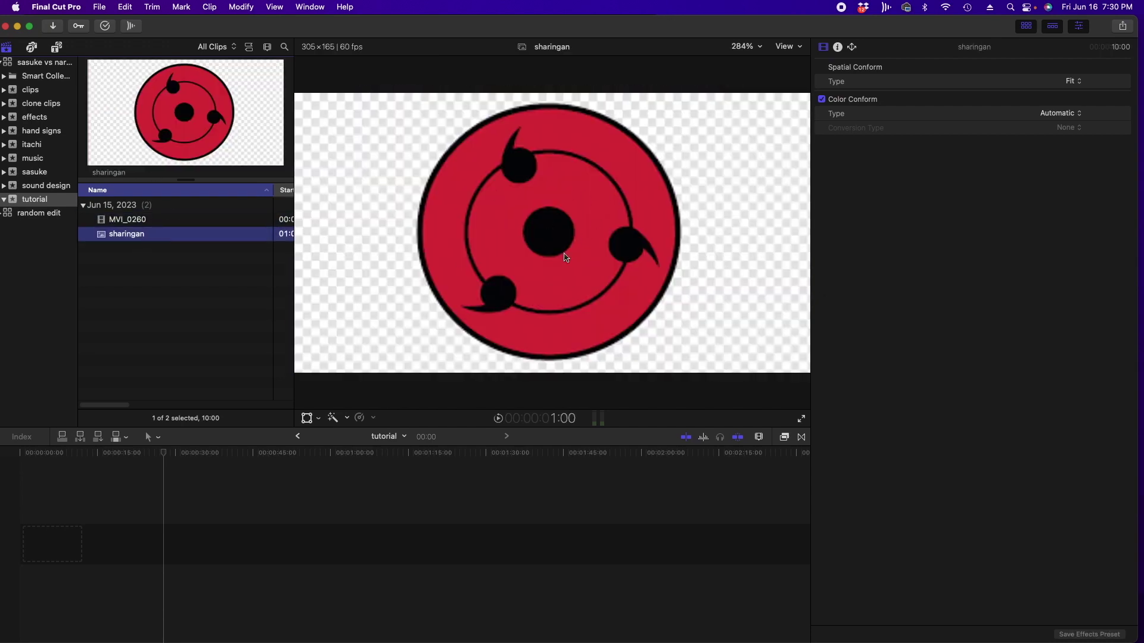
left_click(473, 489)
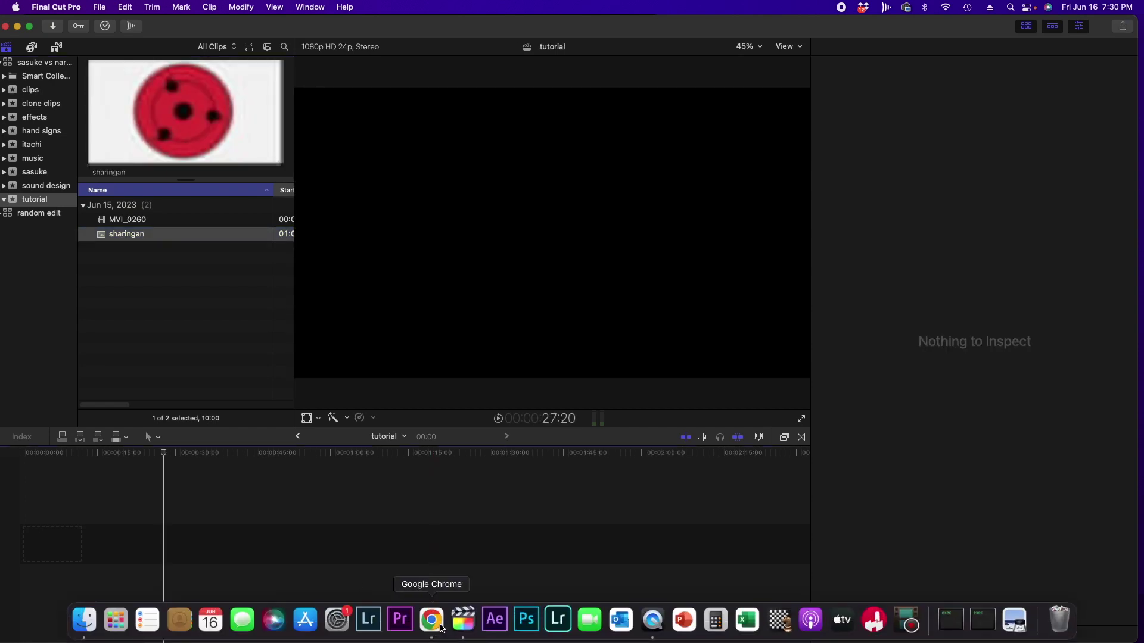
Preview the PNGWing and PNGitem sharingan images in Chrome, then return to Final Cut Pro.
left_click(432, 621)
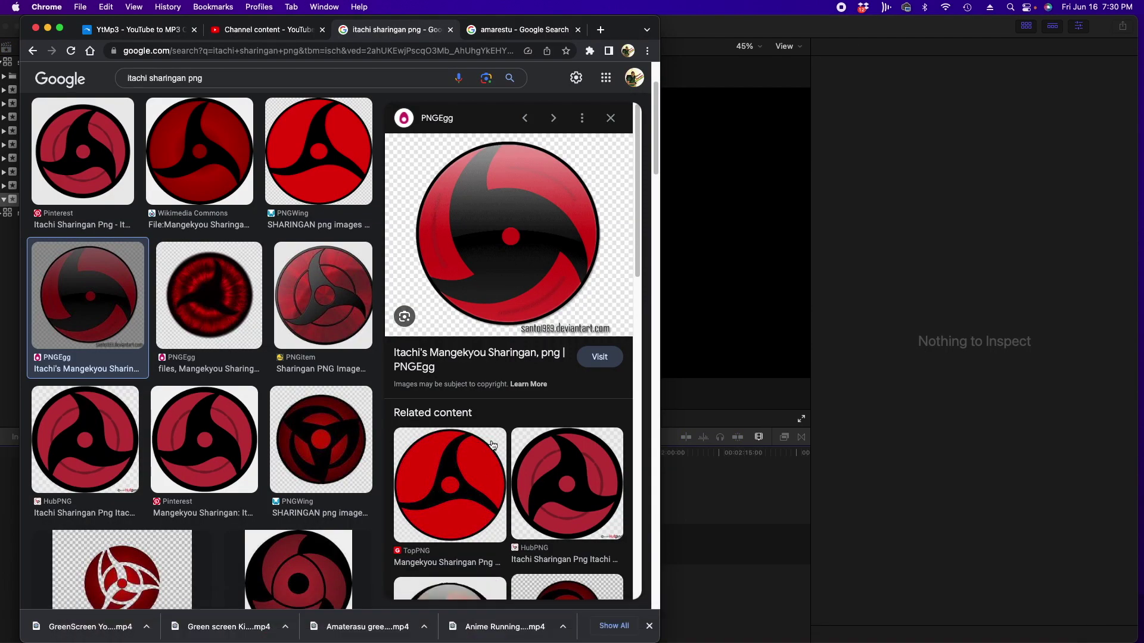
left_click(353, 183)
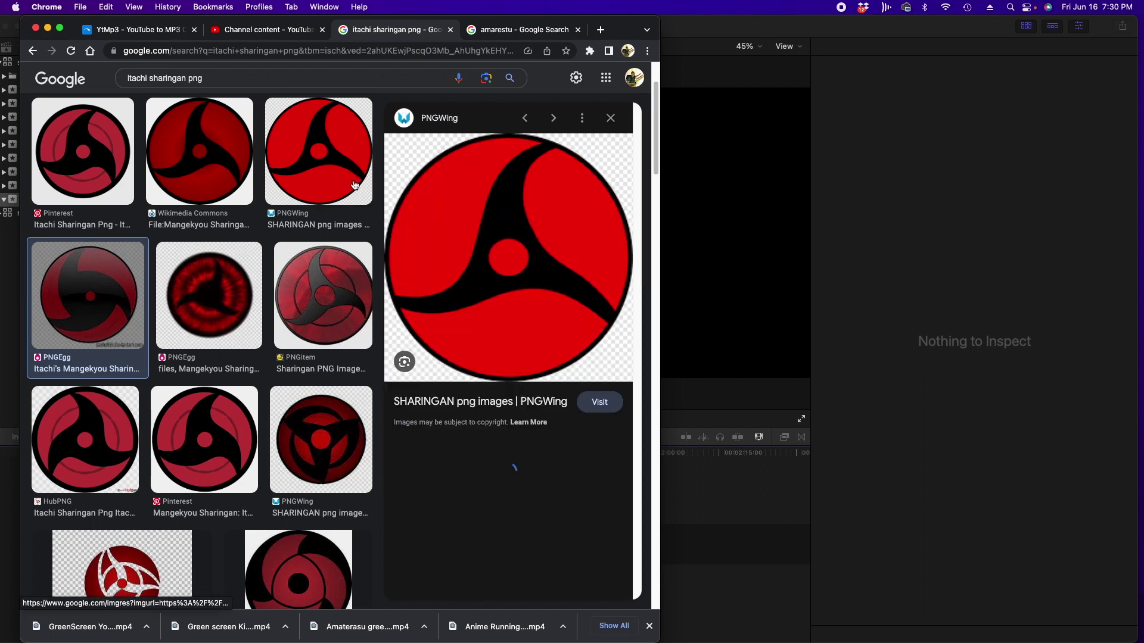
left_click(354, 298)
key("super+Tab")
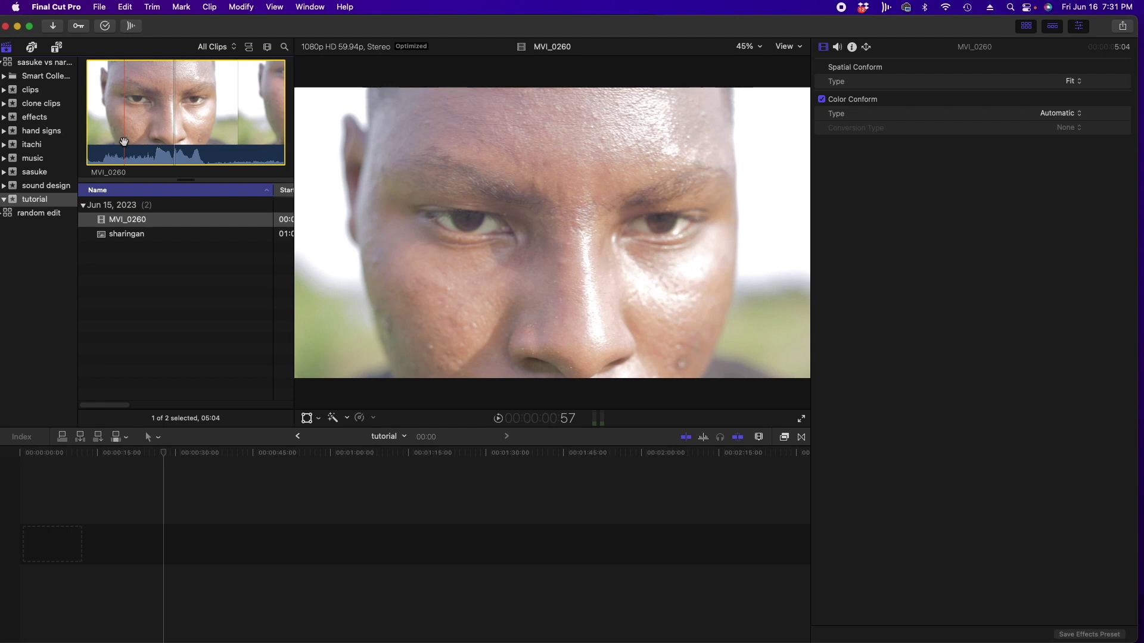
Mark in and out points on MVI_0260 and append that range to the timeline.
key("i")
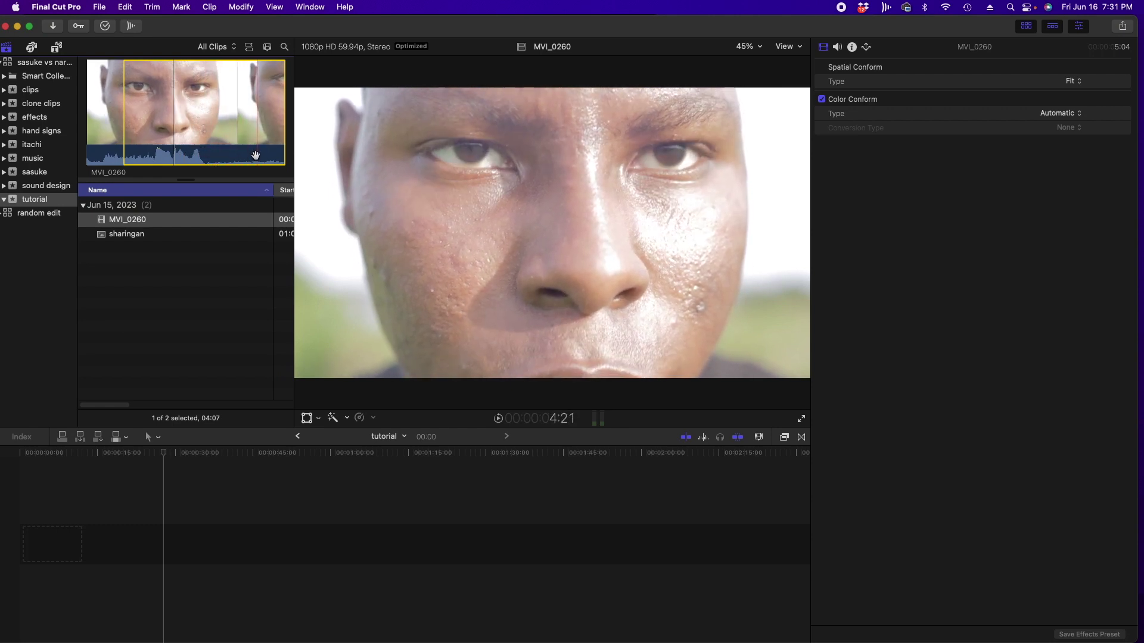
key("o")
key("e")
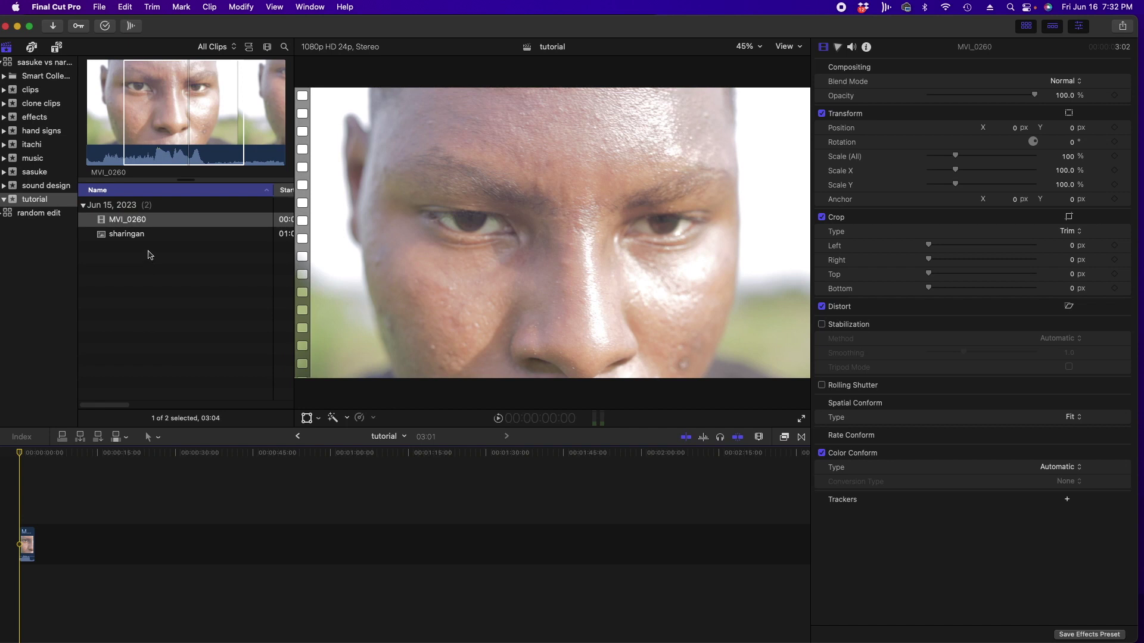
Connect a 4-second sharingan image clip above MVI_0260 and show the Inspector.
left_click(150, 234)
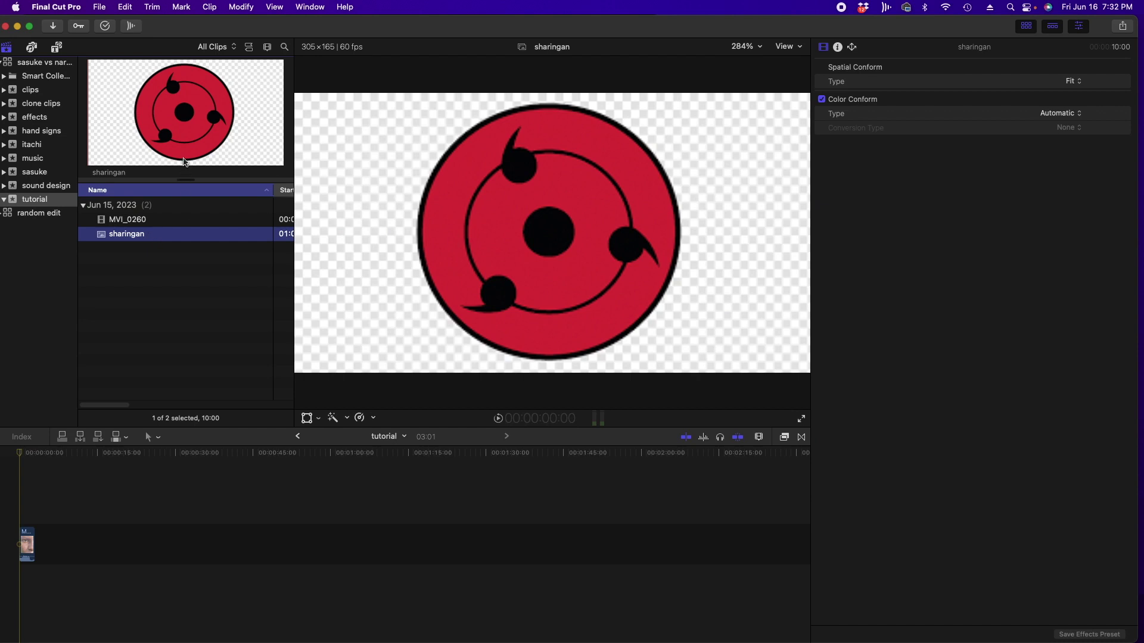
mouse_move(184, 162)
left_mouse_down()
mouse_move(71, 513)
mouse_move(25, 505)
left_mouse_up()
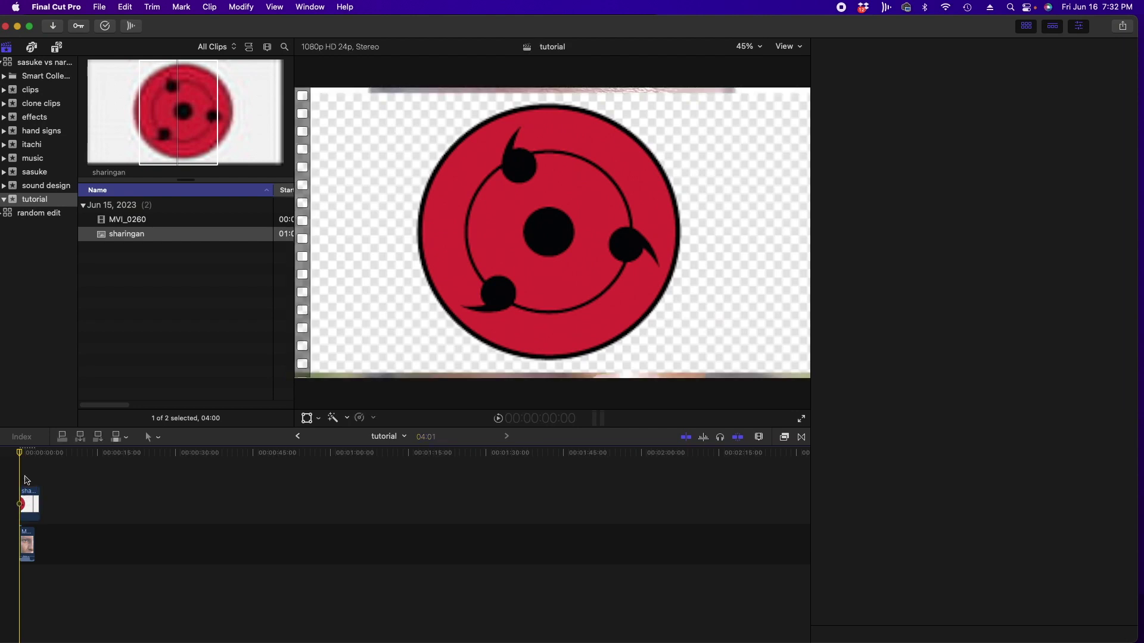
key("super+4")
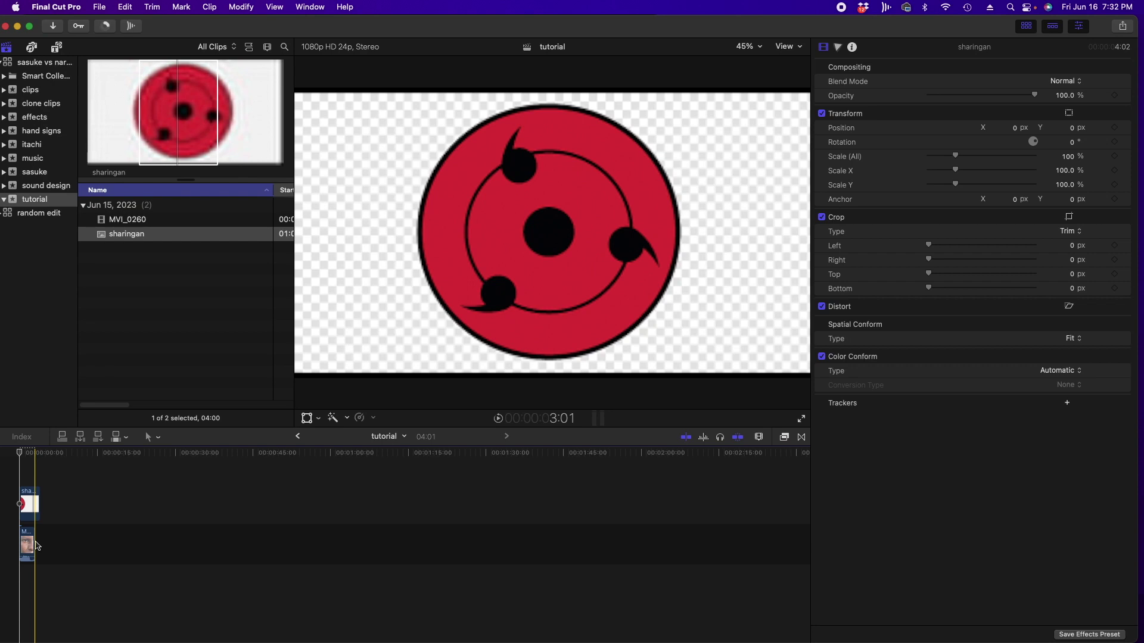
Zoom the timeline in on the clips and select the sharingan clip.
left_click(758, 438)
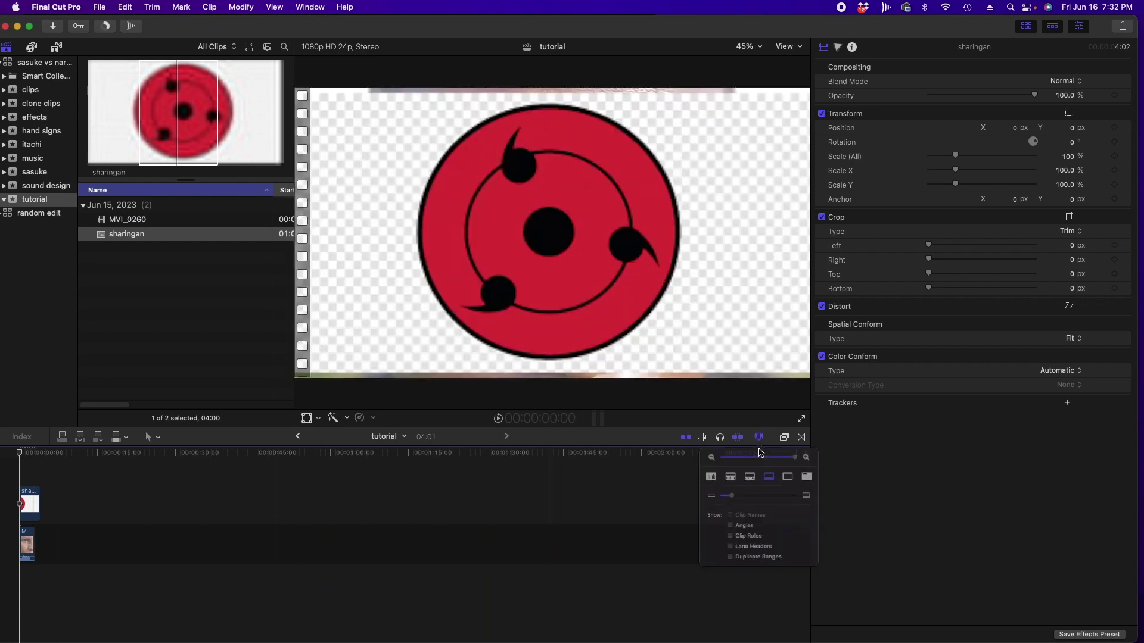
left_click(783, 462)
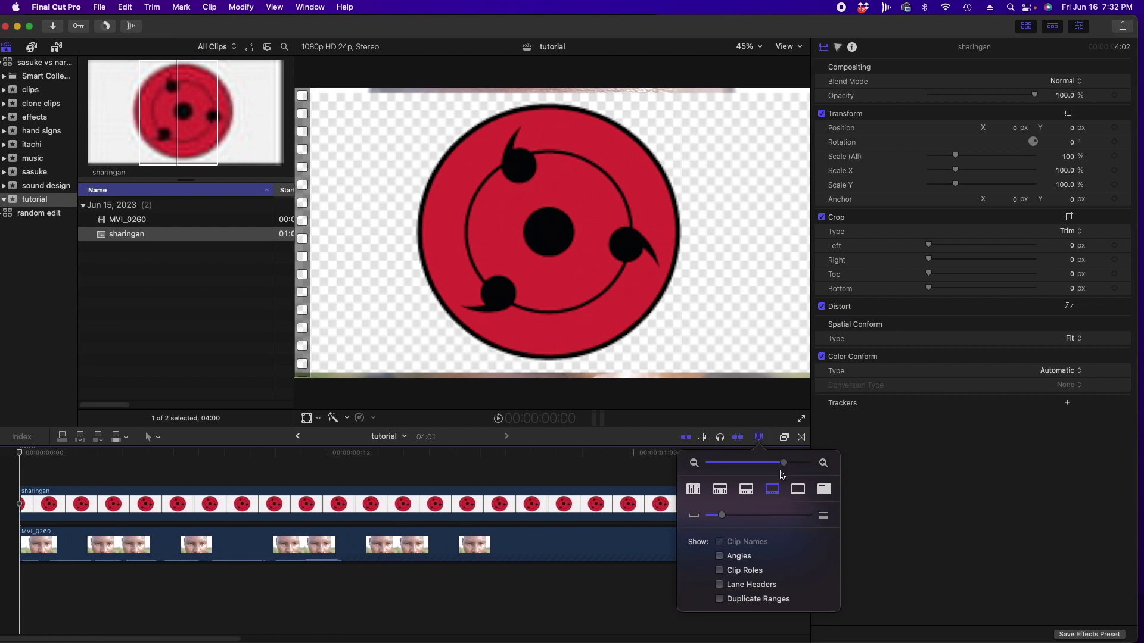
left_click_drag(782, 475, 759, 480)
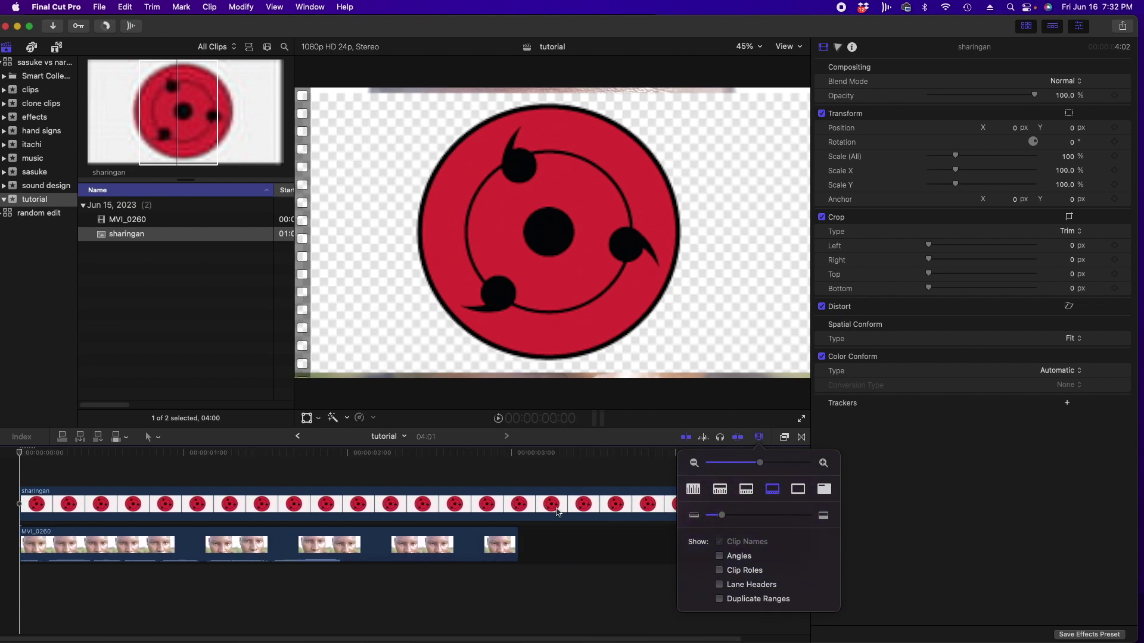
left_click(72, 455)
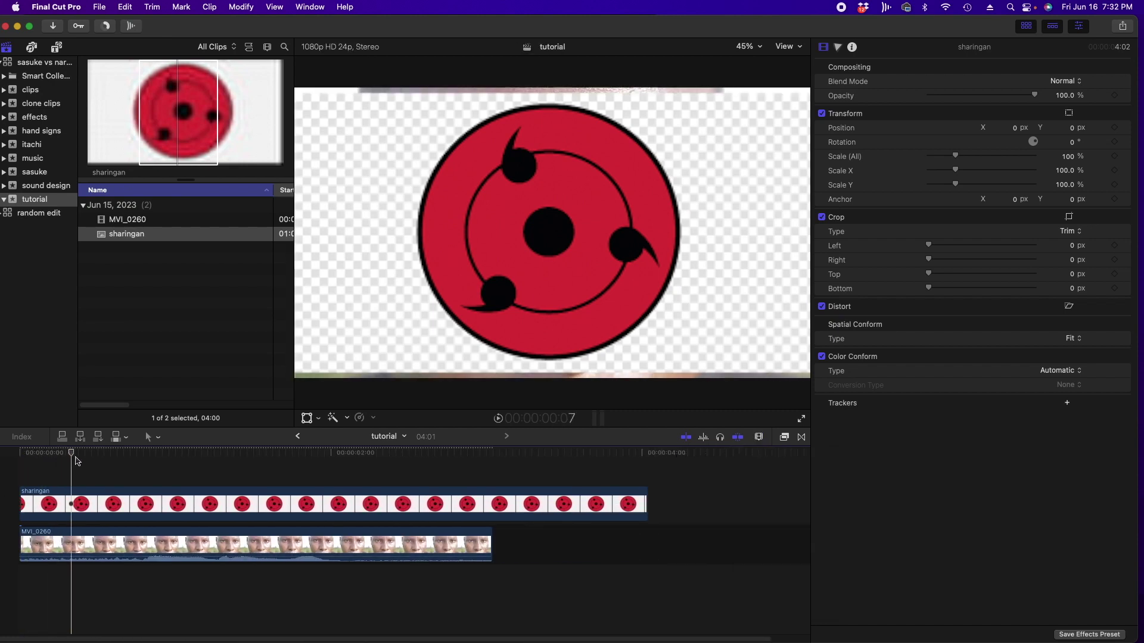
left_click(78, 503)
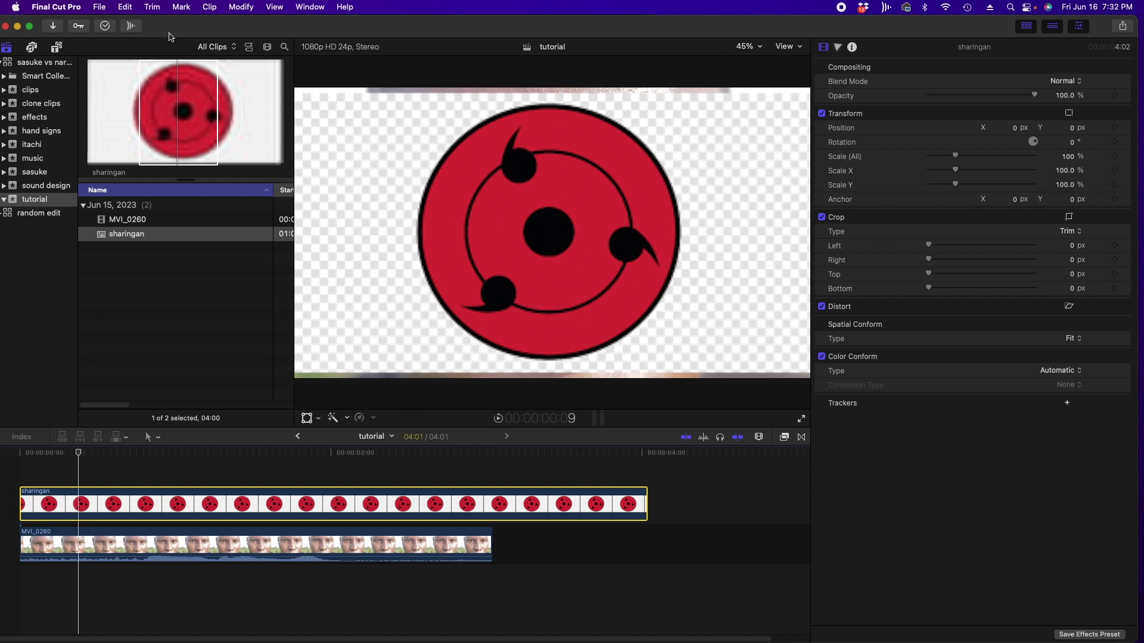
Show the Masks and Keying category in the Effects browser to reveal Shape Mask.
left_click(785, 439)
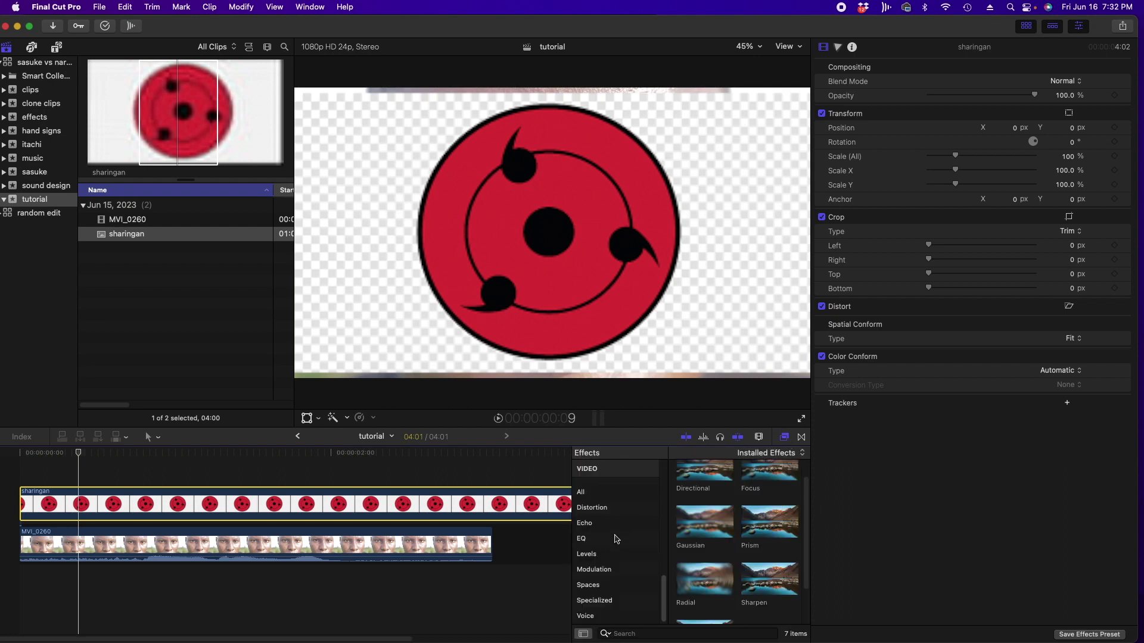
scroll(738, 554, "down", 2)
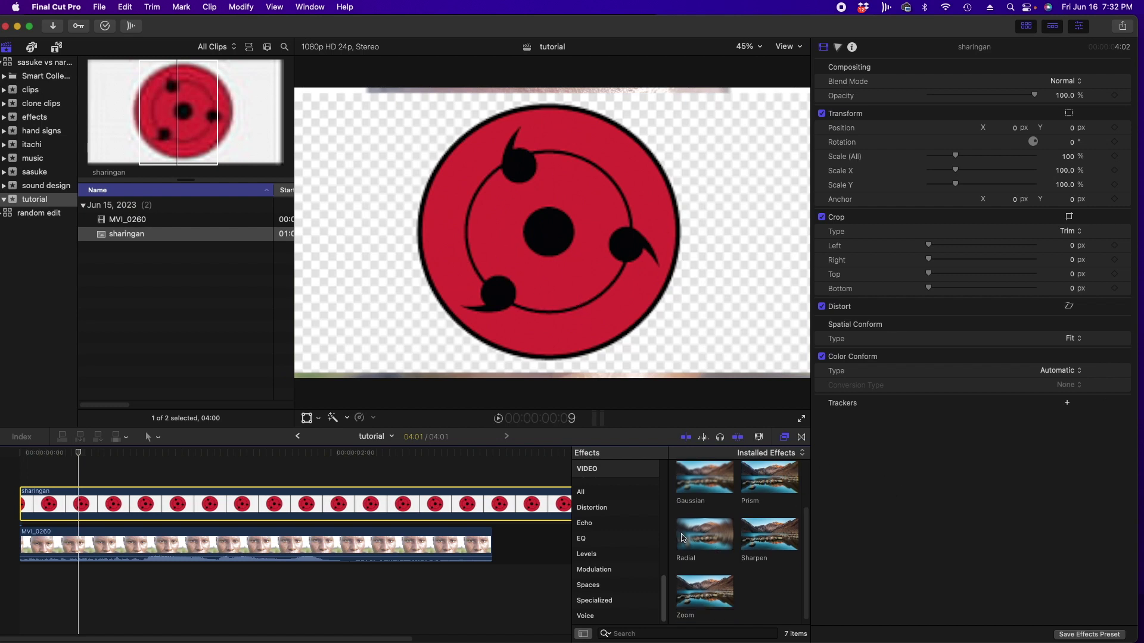
scroll(637, 539, "up", 2)
scroll(632, 535, "up", 3)
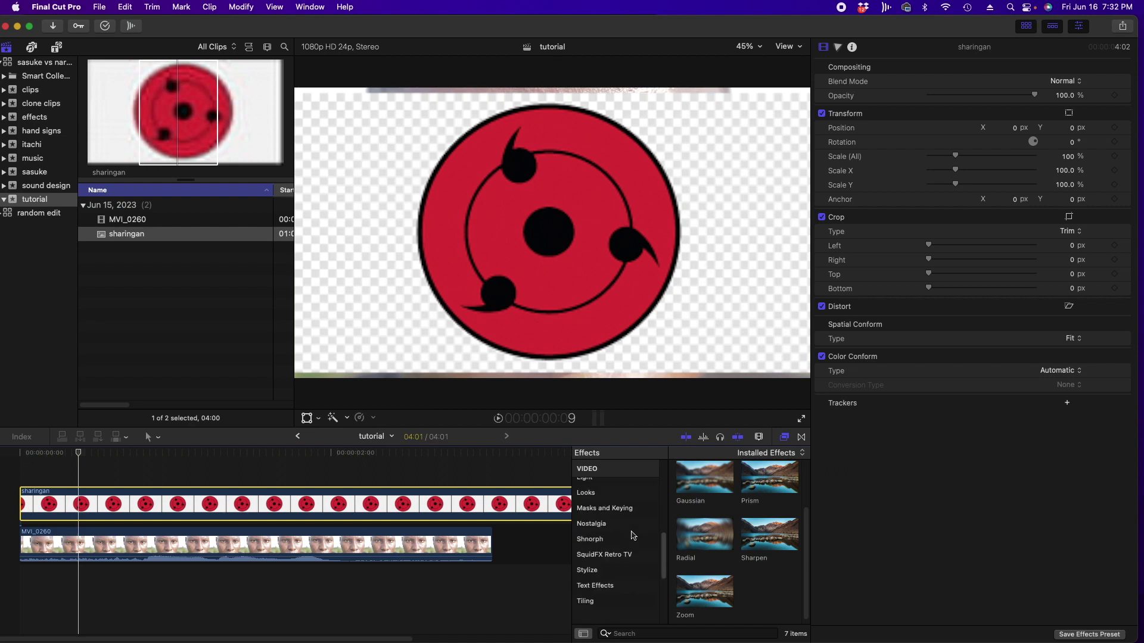
scroll(632, 536, "up", 1)
scroll(633, 536, "up", 1)
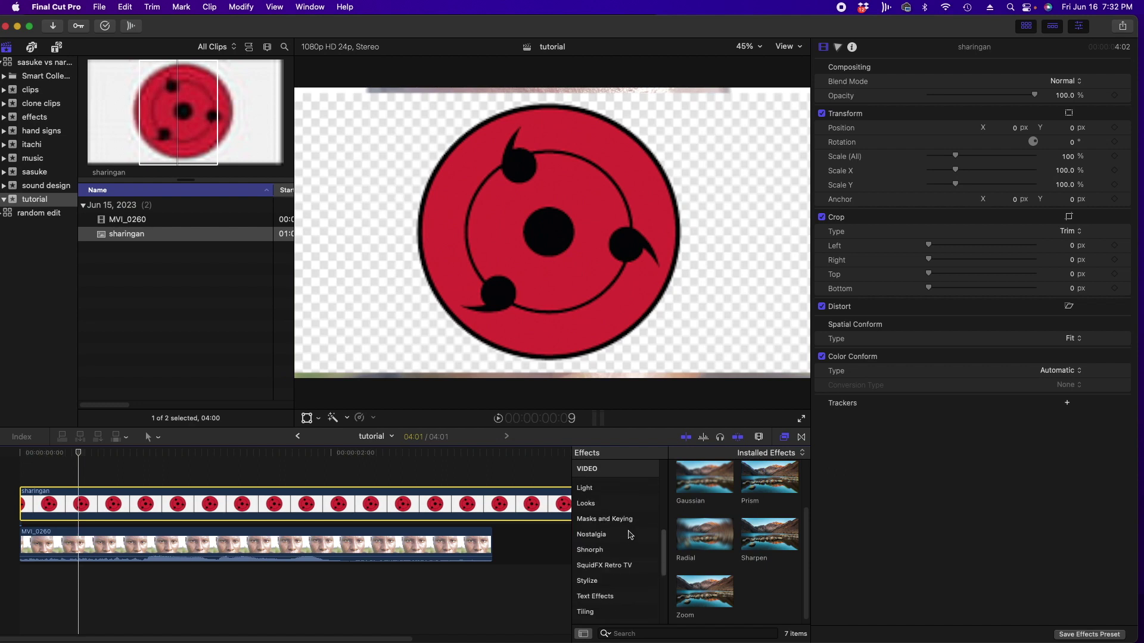
scroll(622, 535, "up", 1)
scroll(622, 534, "up", 1)
scroll(622, 534, "up", 1)
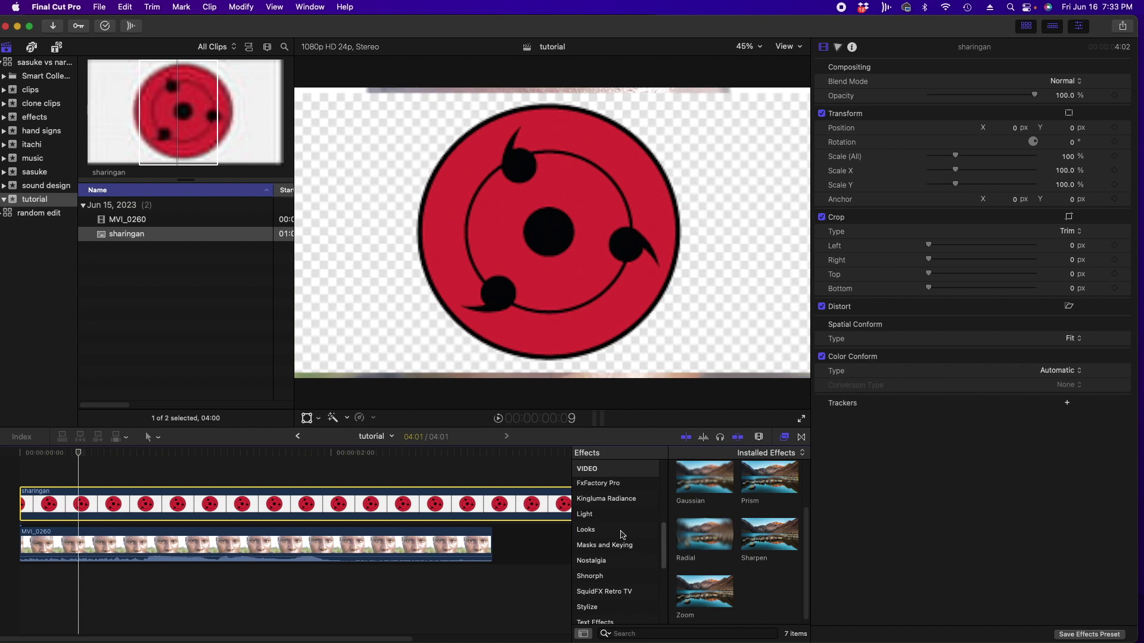
scroll(623, 534, "up", 1)
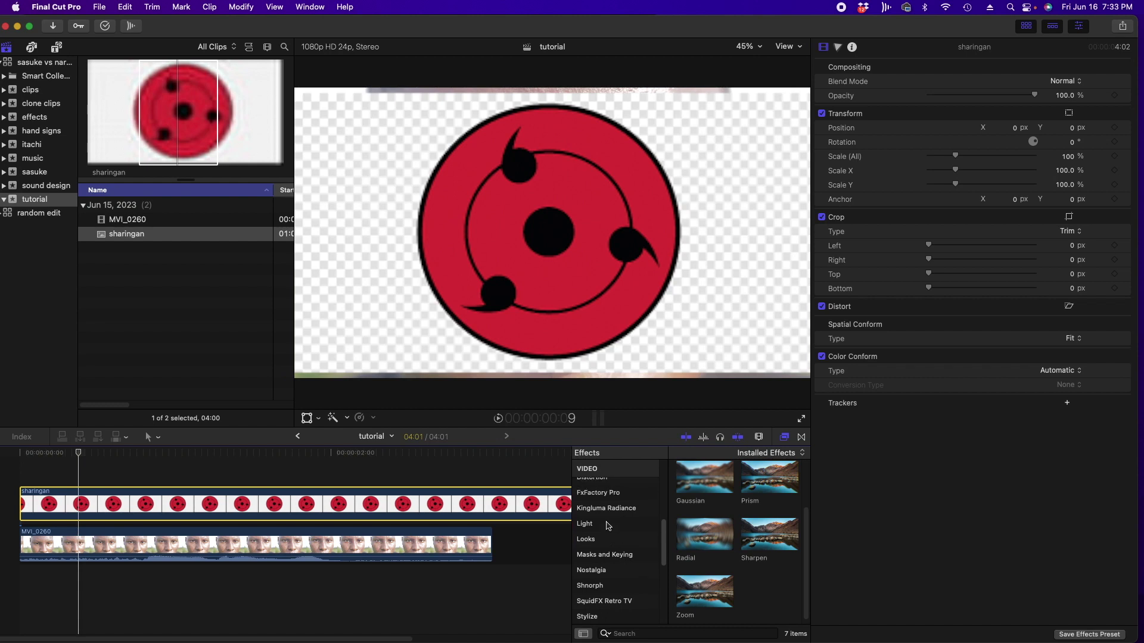
scroll(607, 525, "down", 1)
scroll(599, 539, "down", 3)
scroll(592, 551, "down", 3)
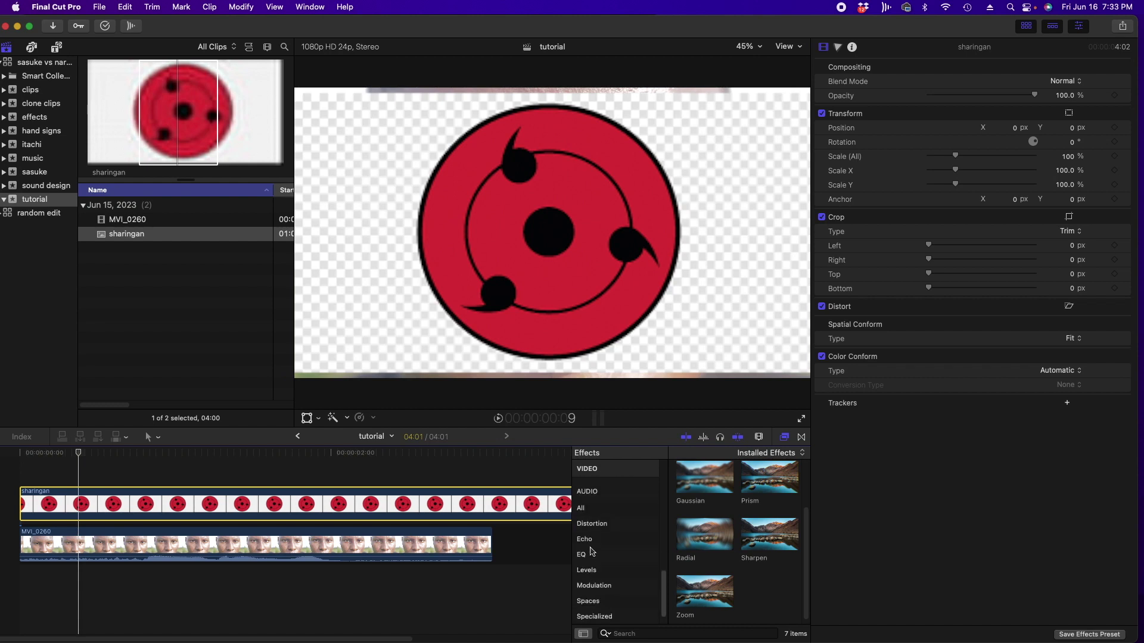
scroll(599, 553, "down", 1)
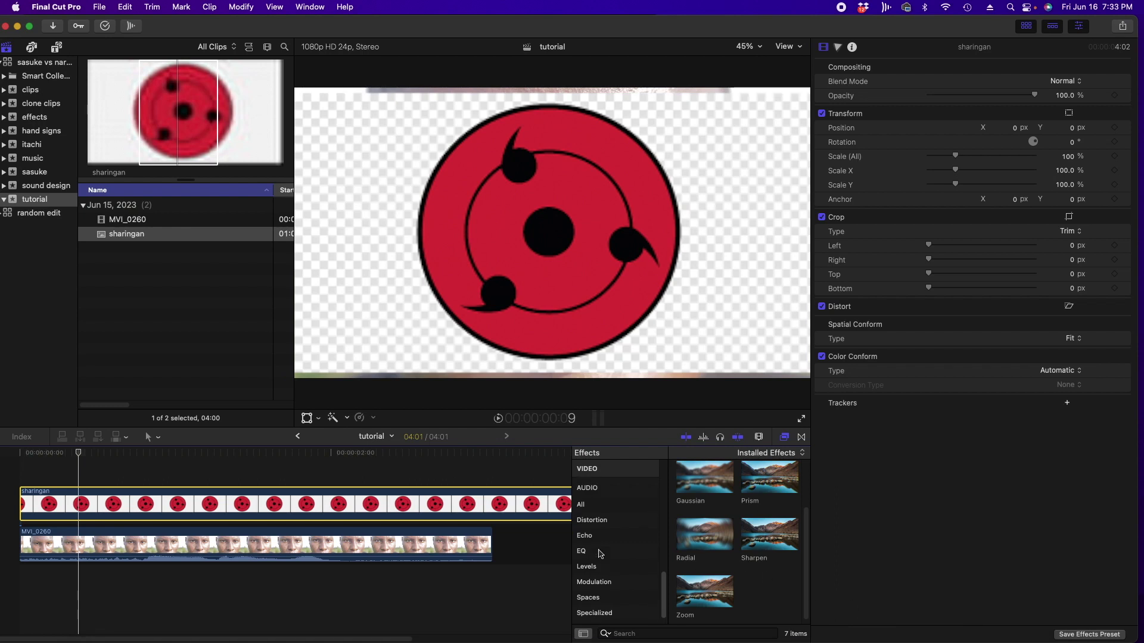
scroll(601, 554, "up", 1)
scroll(600, 554, "up", 1)
scroll(602, 555, "up", 5)
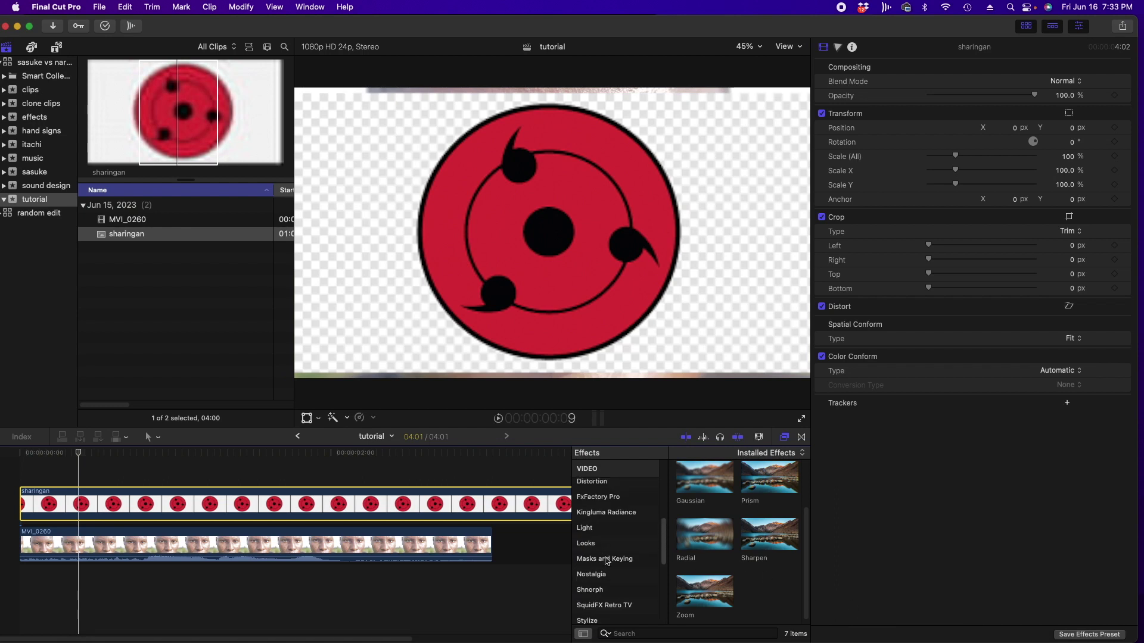
left_click(607, 561)
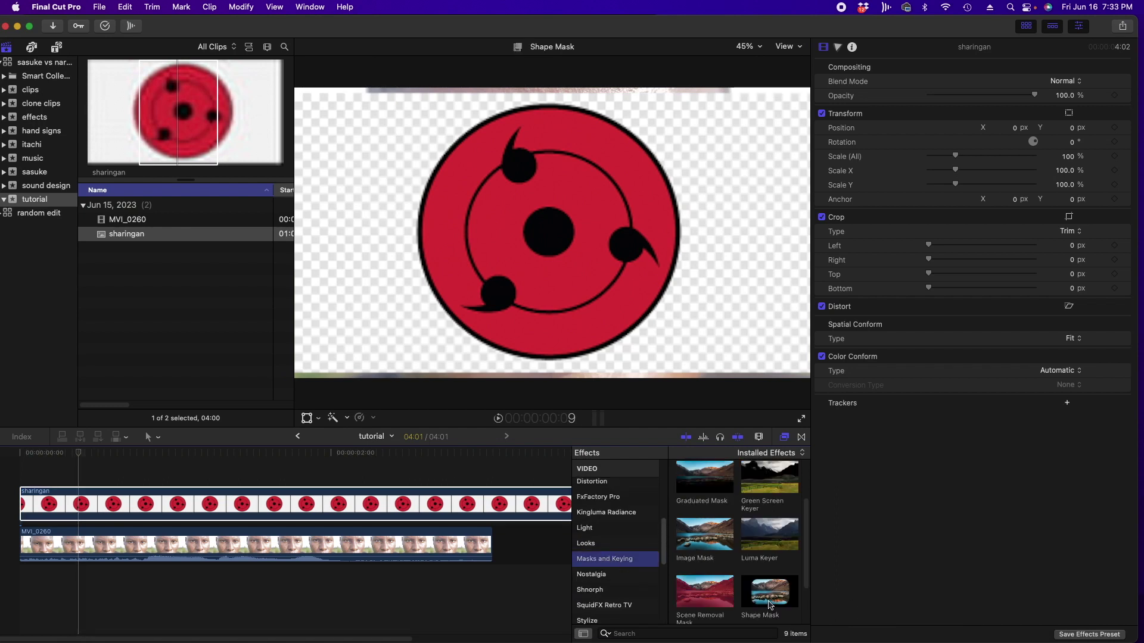
scroll(769, 602, "down", 1)
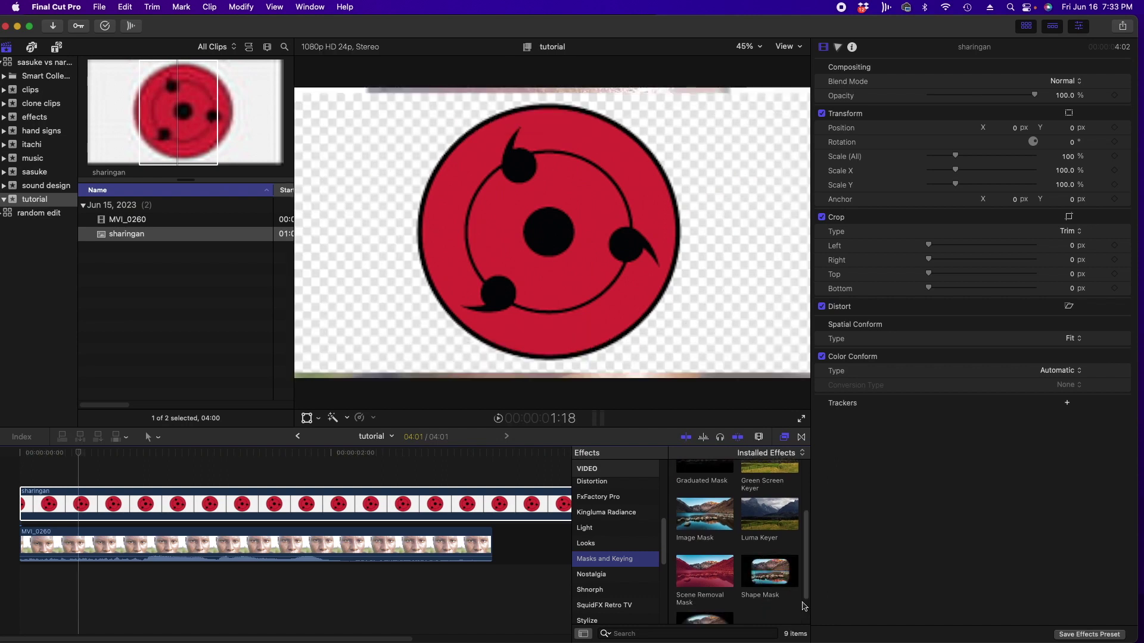
Apply Shape Mask to the sharingan clip and round it into an ellipse.
left_click_drag(769, 571, 456, 506)
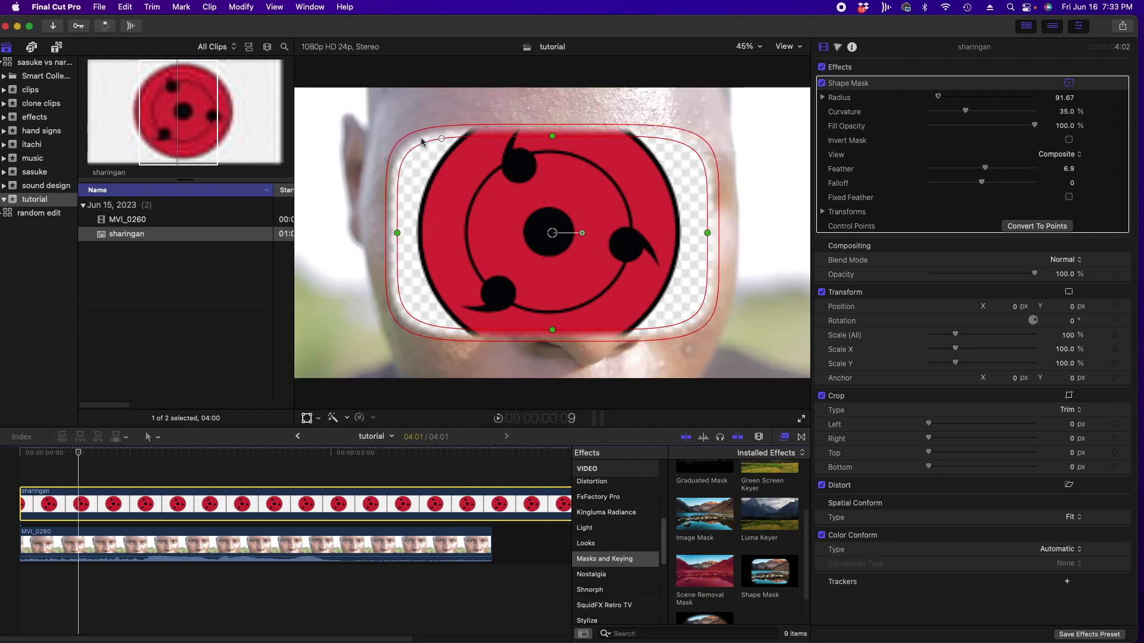
left_click_drag(441, 141, 440, 140)
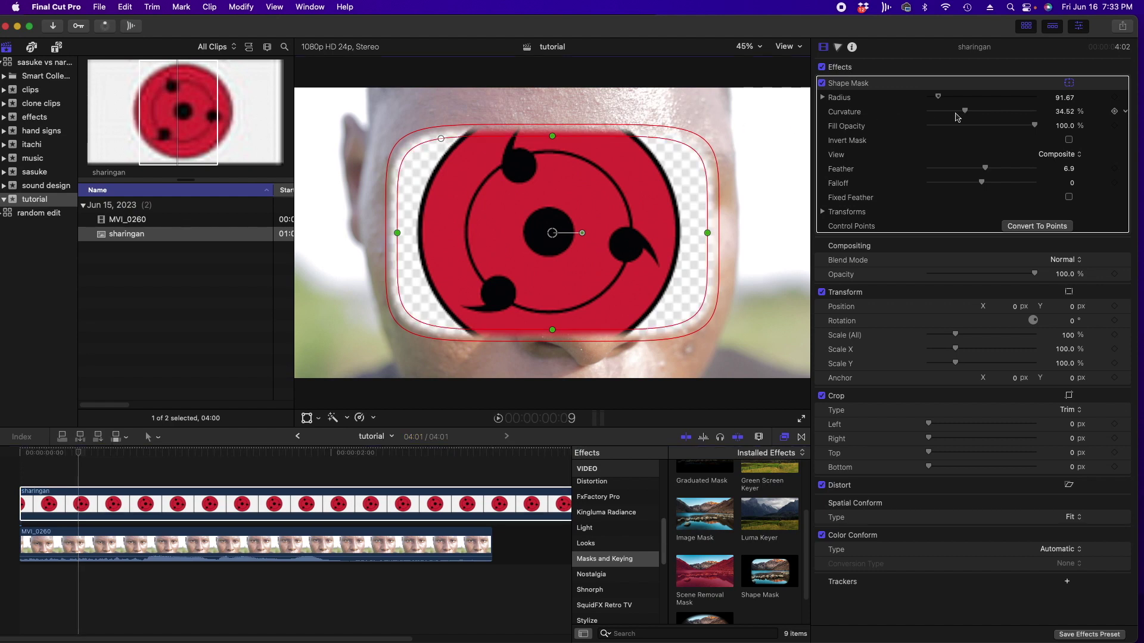
left_click_drag(965, 112, 1047, 110)
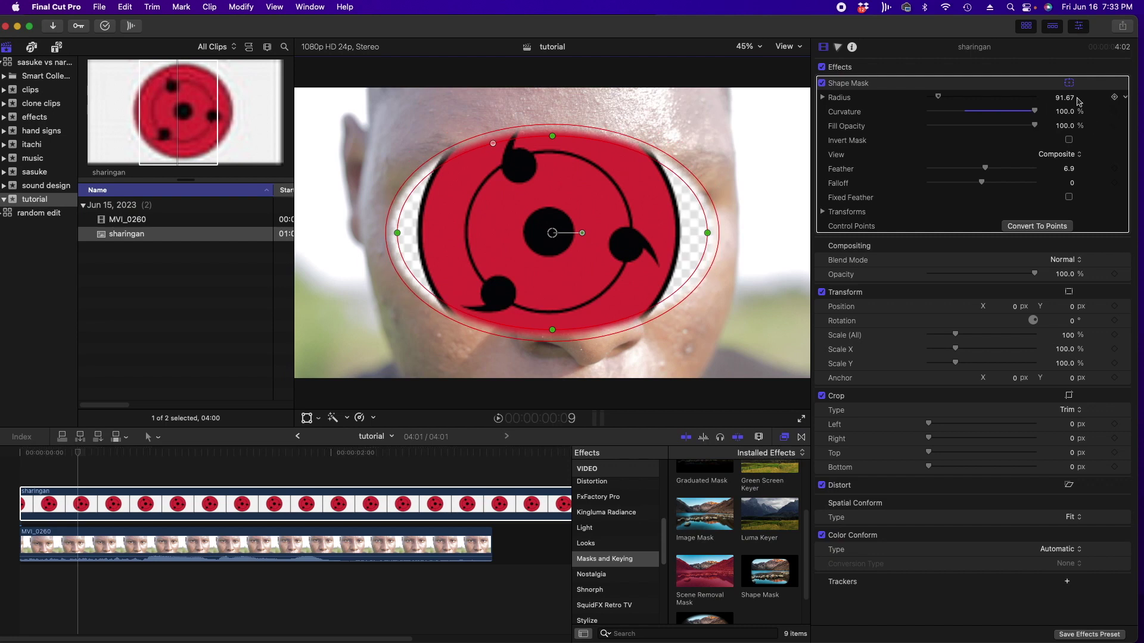
left_click_drag(553, 136, 561, 88)
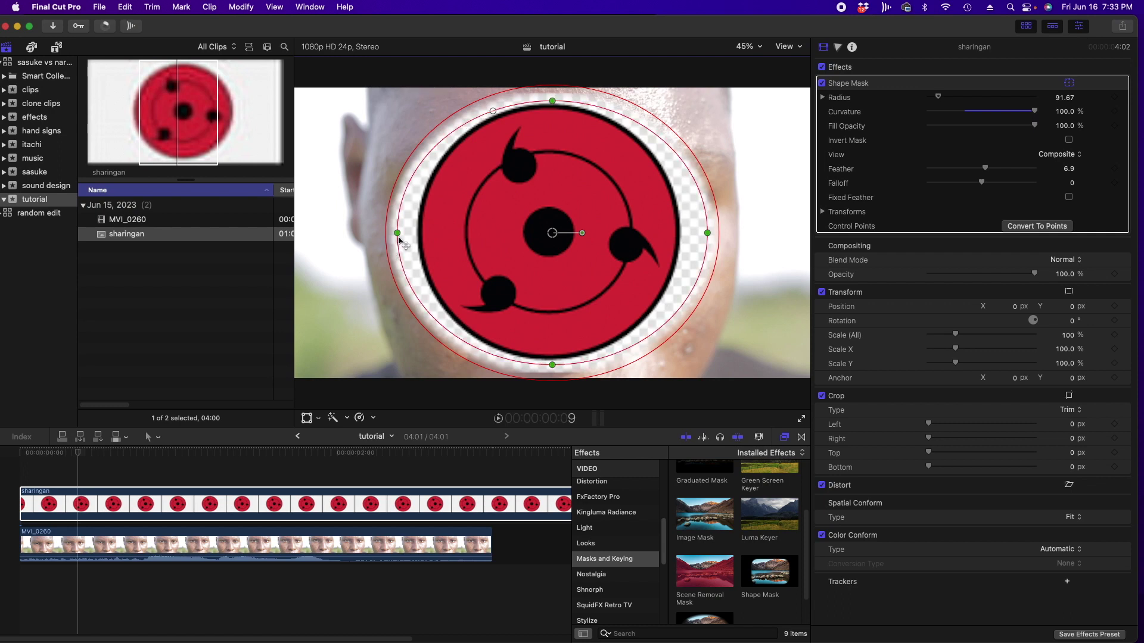
left_click_drag(398, 239, 422, 246)
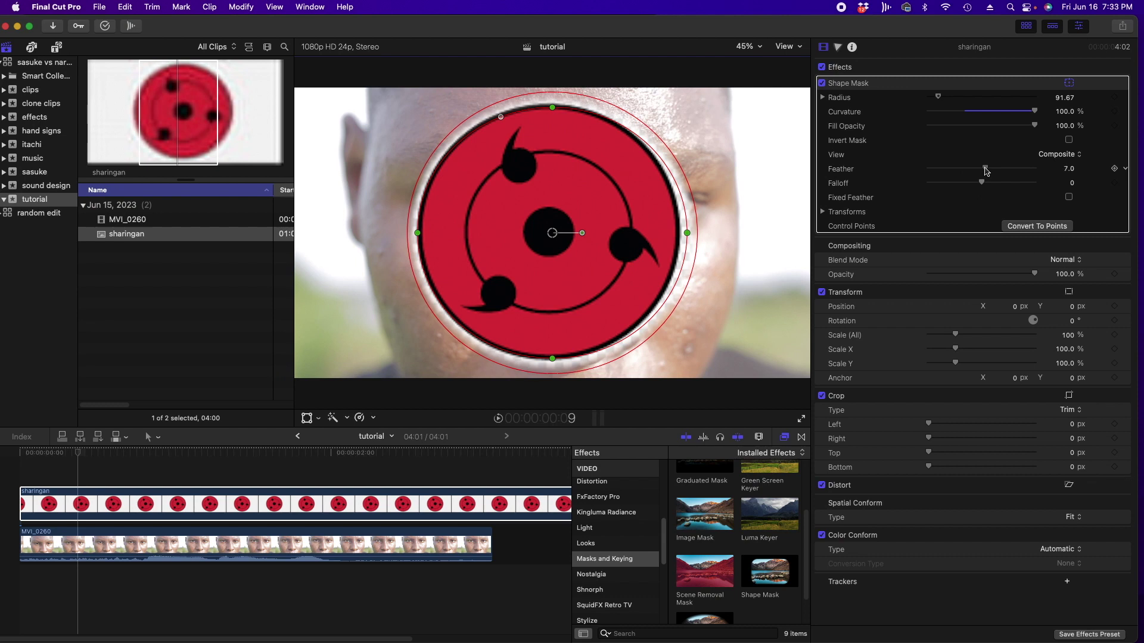
Fit the mask circle to the sharingan's outer ring and lower Feather to 1.2.
left_click_drag(986, 169, 983, 170)
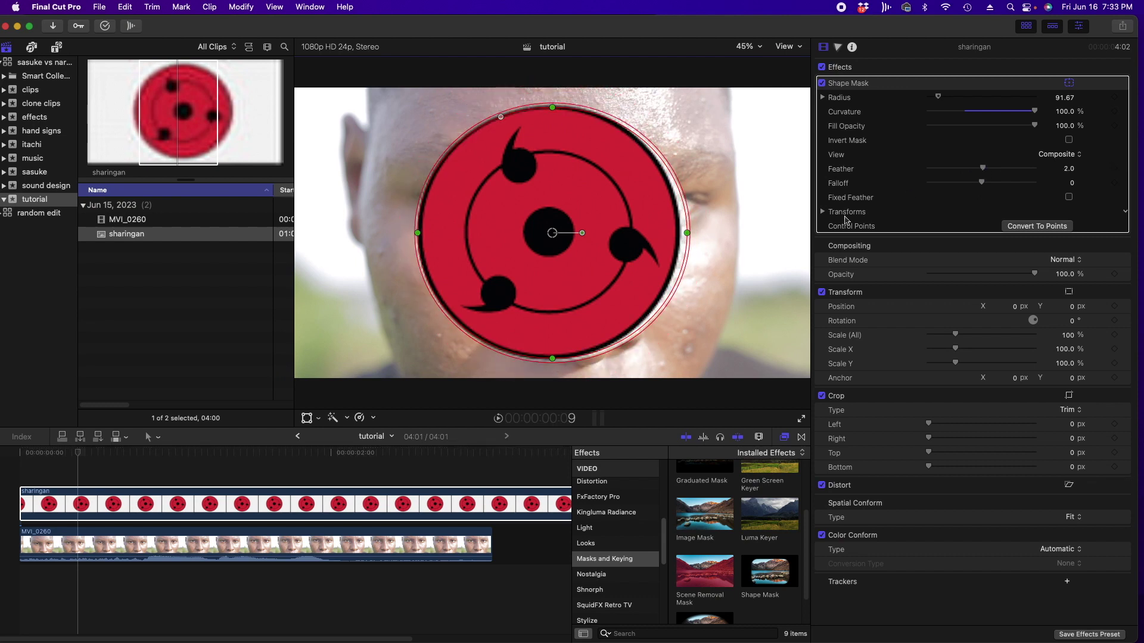
left_click_drag(693, 230, 686, 233)
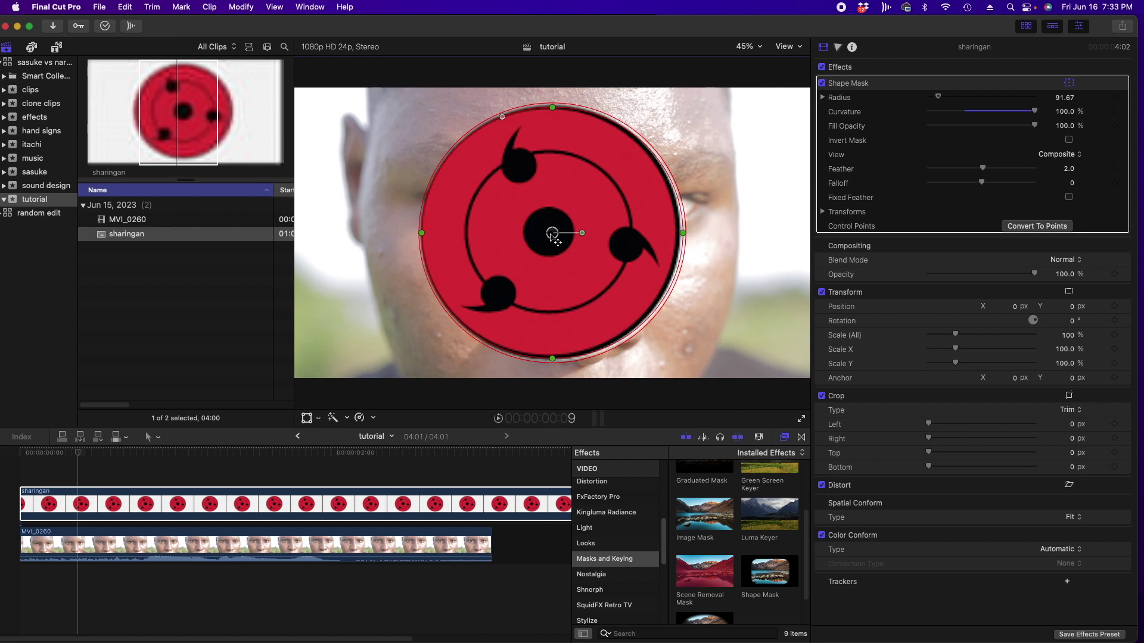
left_click_drag(552, 232, 549, 232)
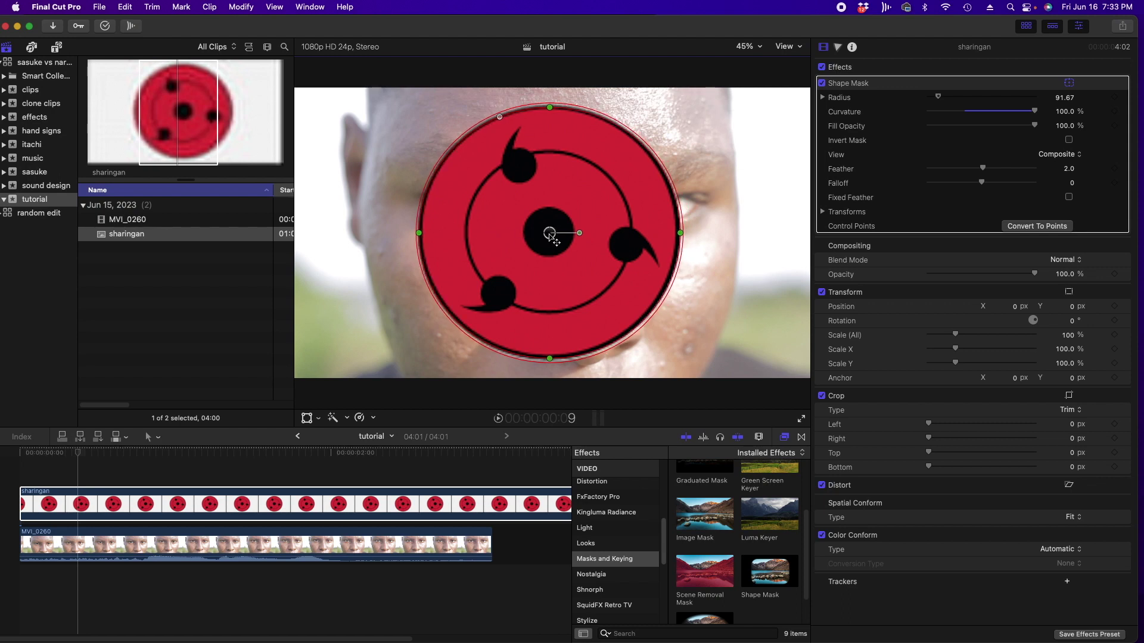
left_click_drag(680, 255, 678, 256)
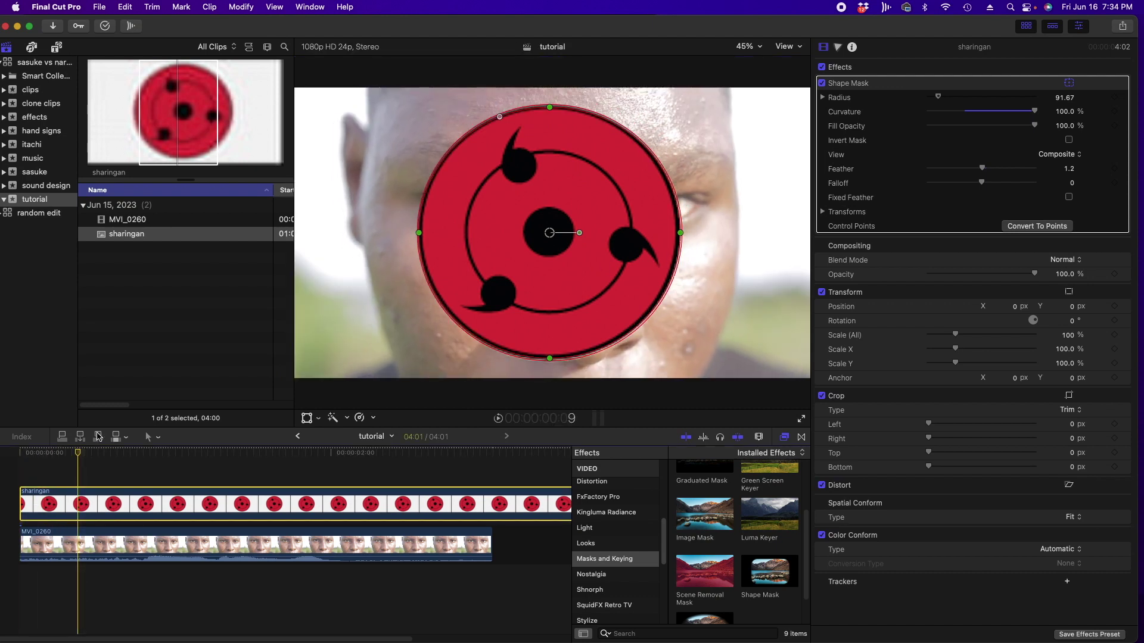
Move the sharingan clip below MVI_0260 and select the face clip.
left_click_drag(128, 505, 123, 592)
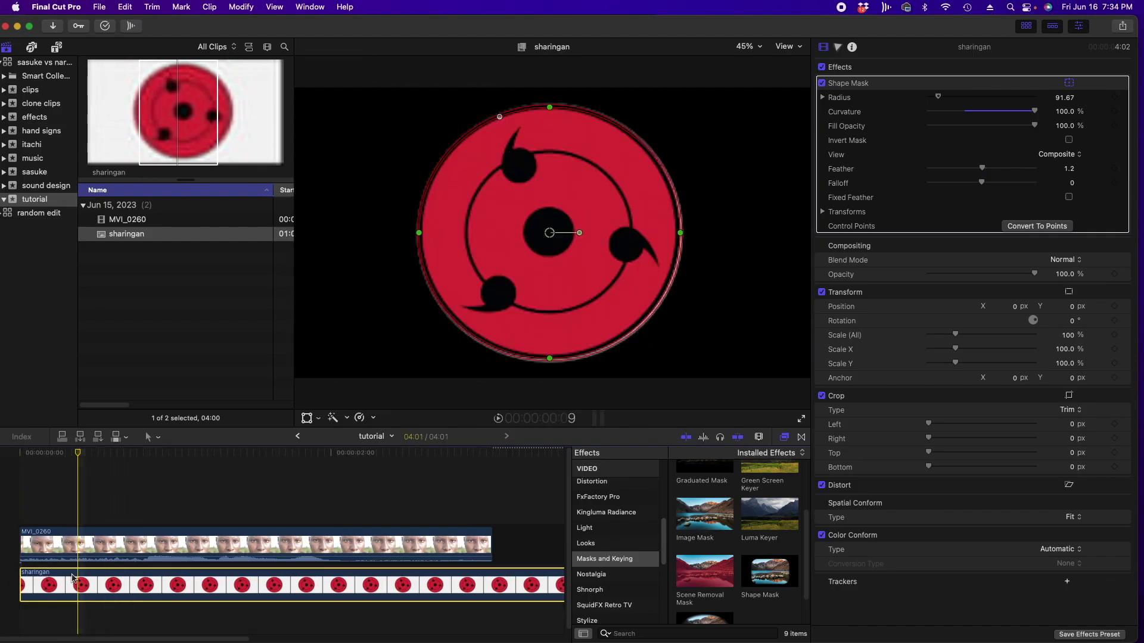
left_click(70, 538)
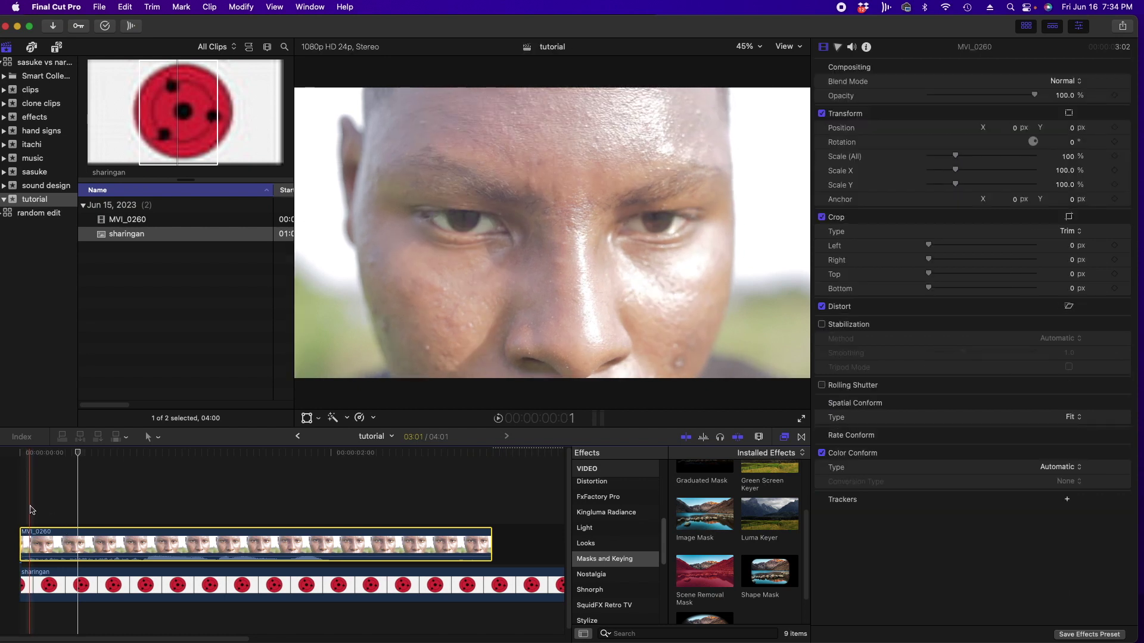
left_click_drag(78, 459, 327, 484)
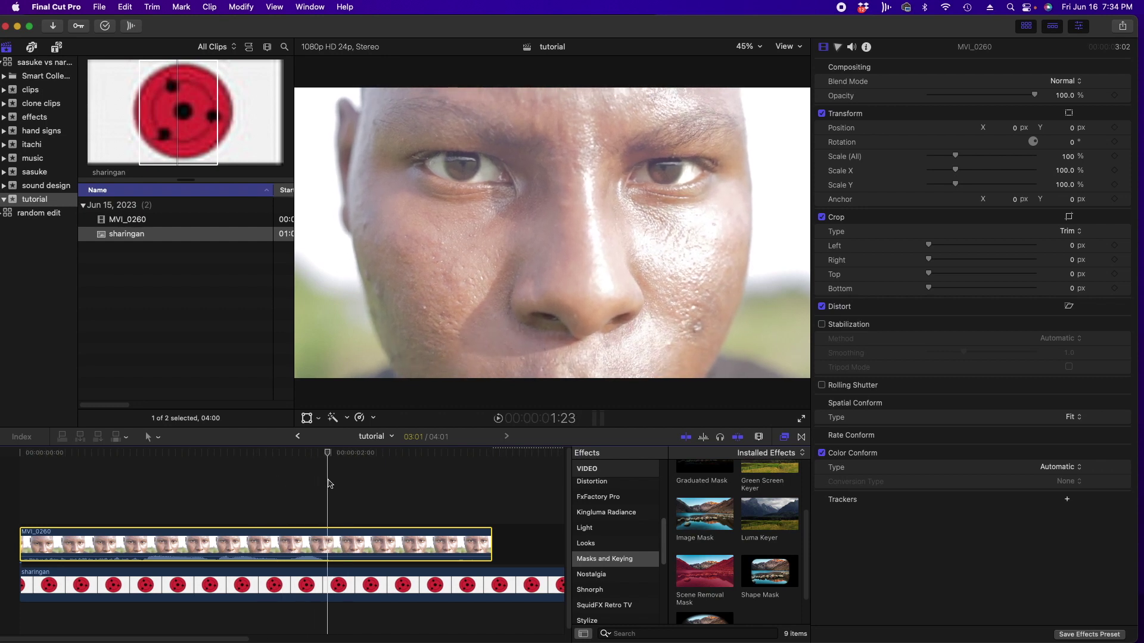
Play the edit from 1:15 to confirm only the face shows.
left_click(334, 525)
left_click(279, 515)
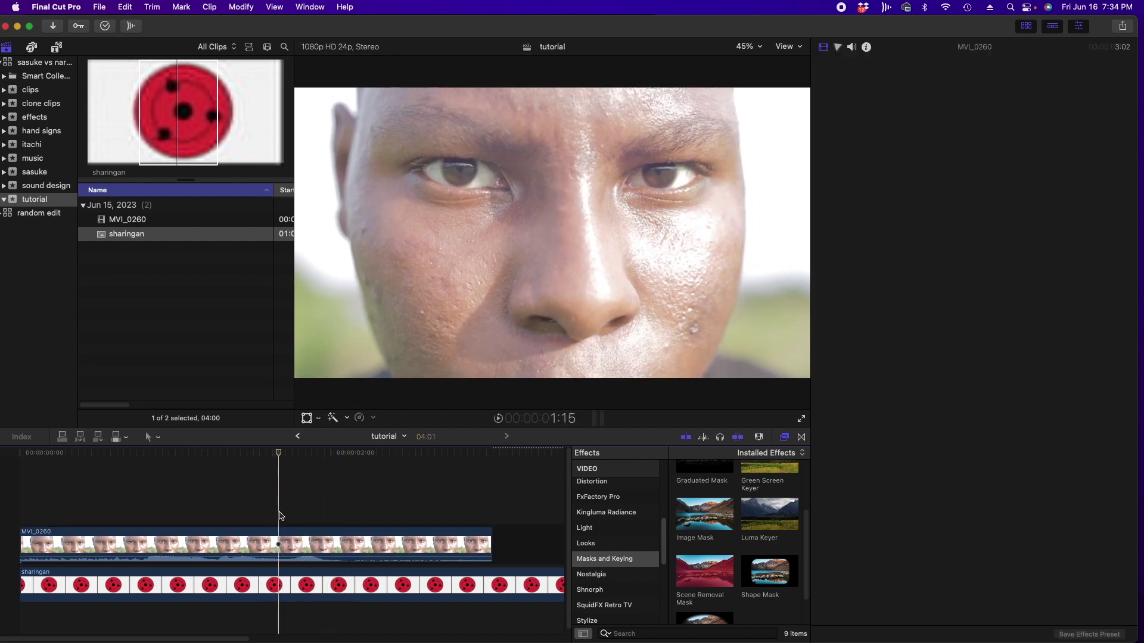
key("space")
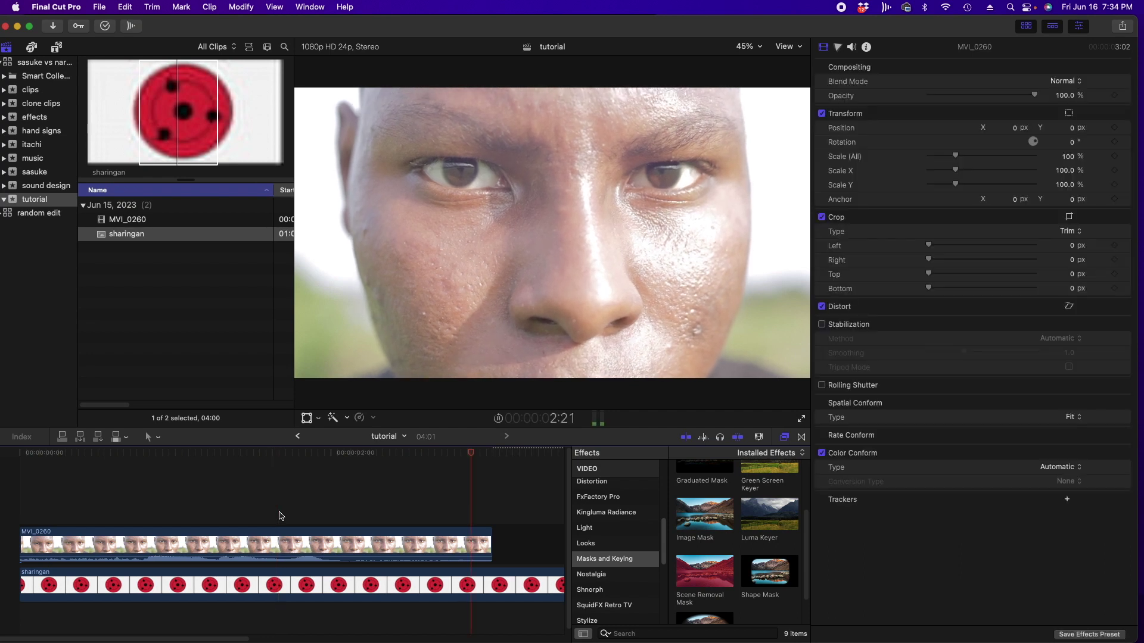
left_click(279, 515)
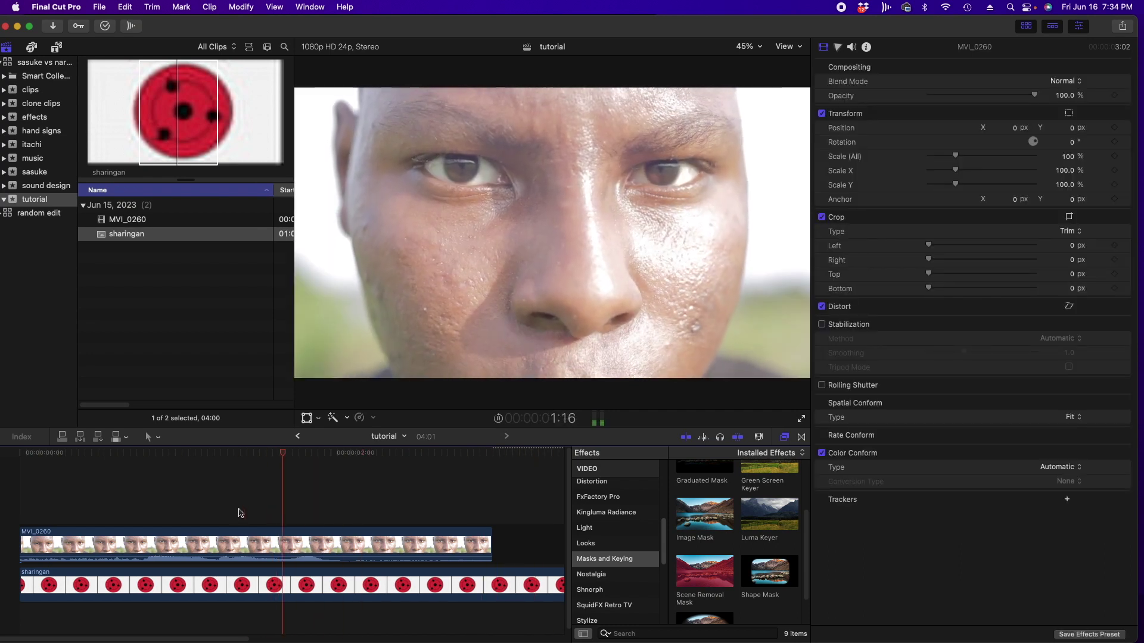
Apply the Draw Mask effect to the MVI_0260 face clip.
left_click(362, 547)
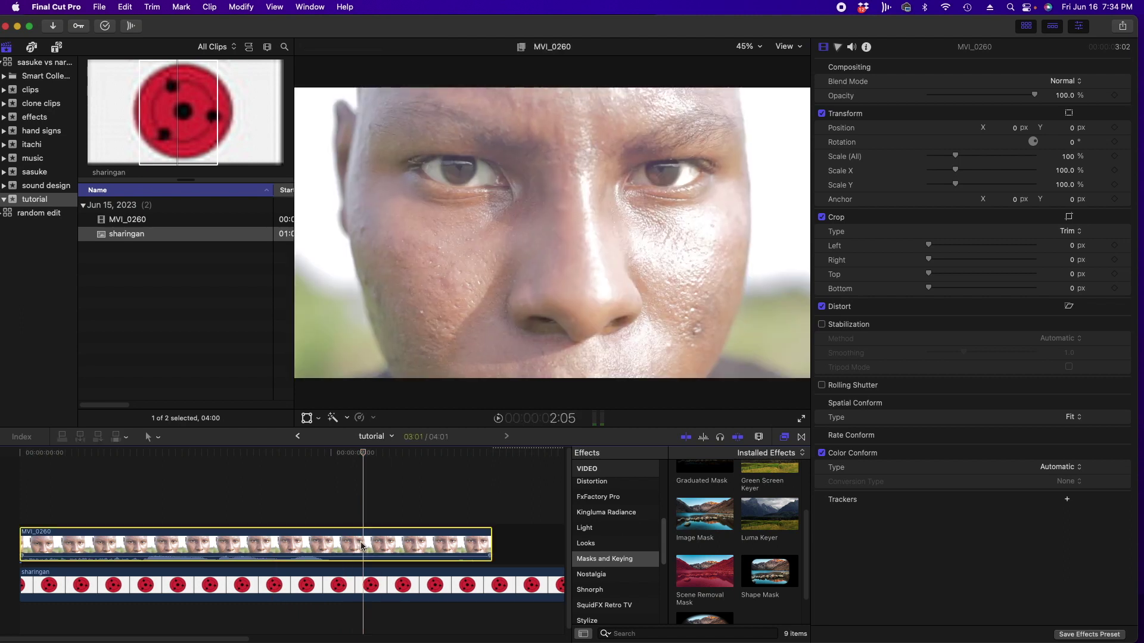
scroll(779, 558, "up", 3)
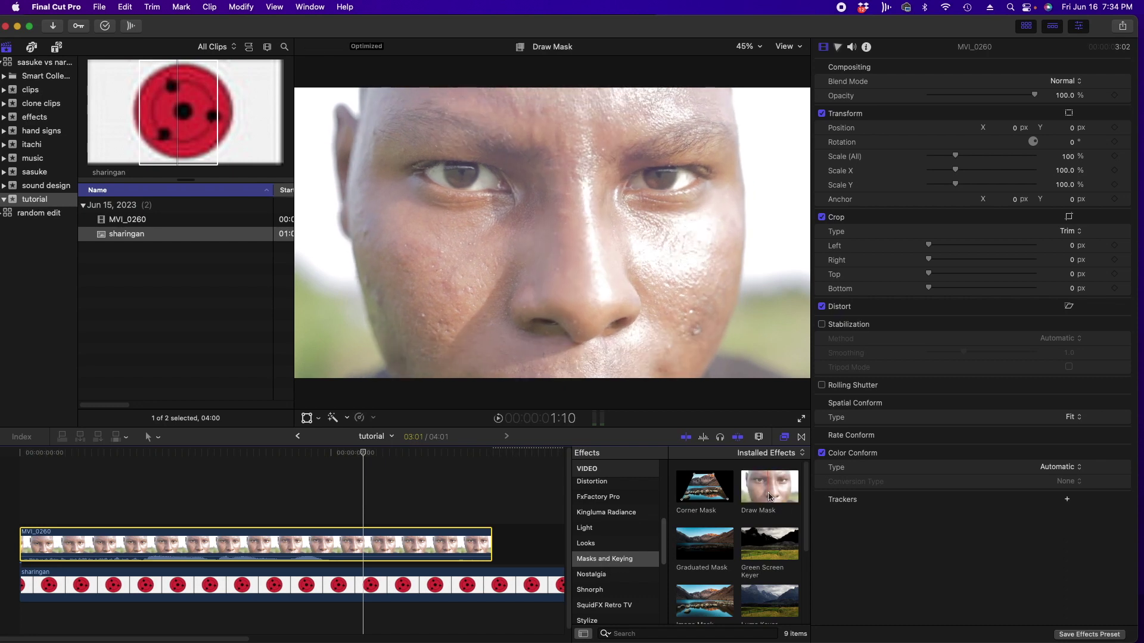
left_click_drag(769, 500, 418, 555)
left_click(362, 548)
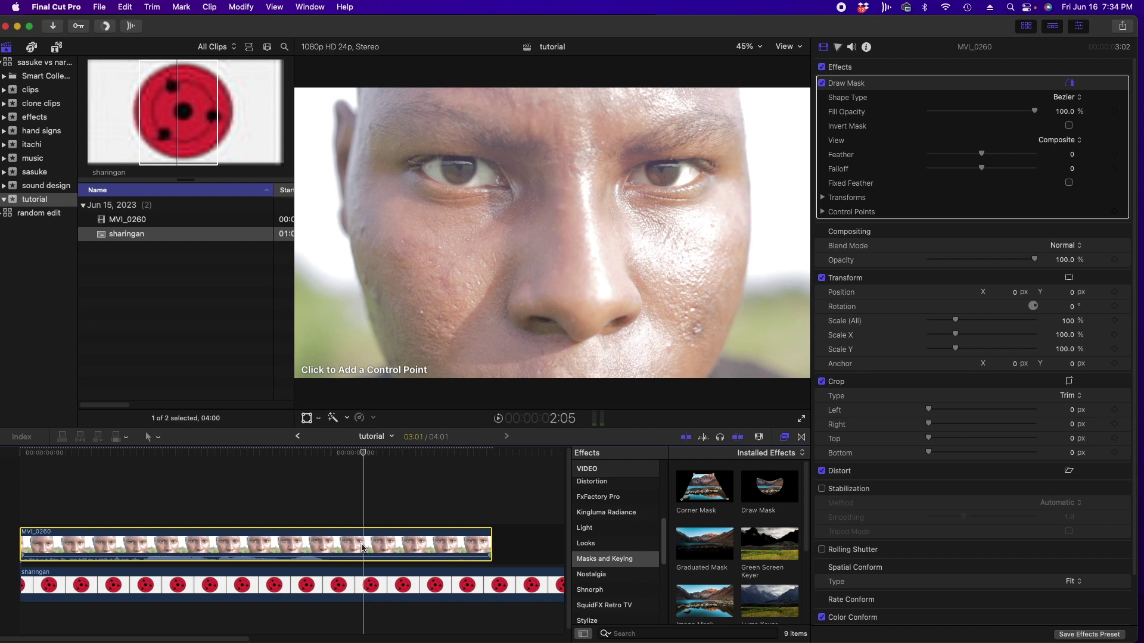
Blade the face clip at the playhead, leaving the Draw Mask only on the second part.
key("super+b")
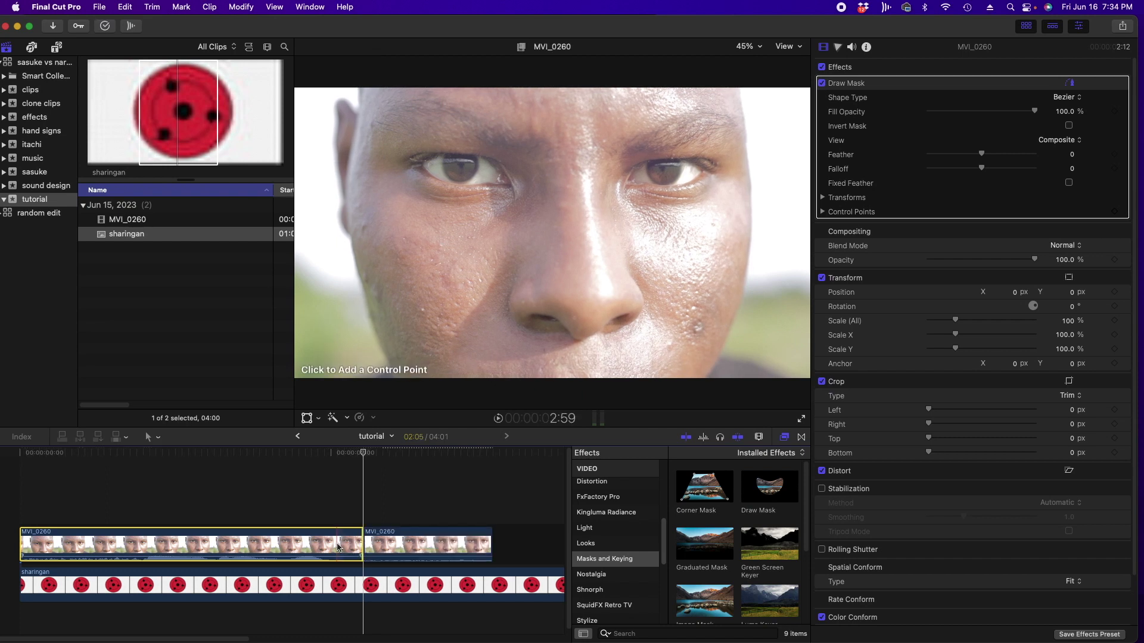
left_click(922, 96)
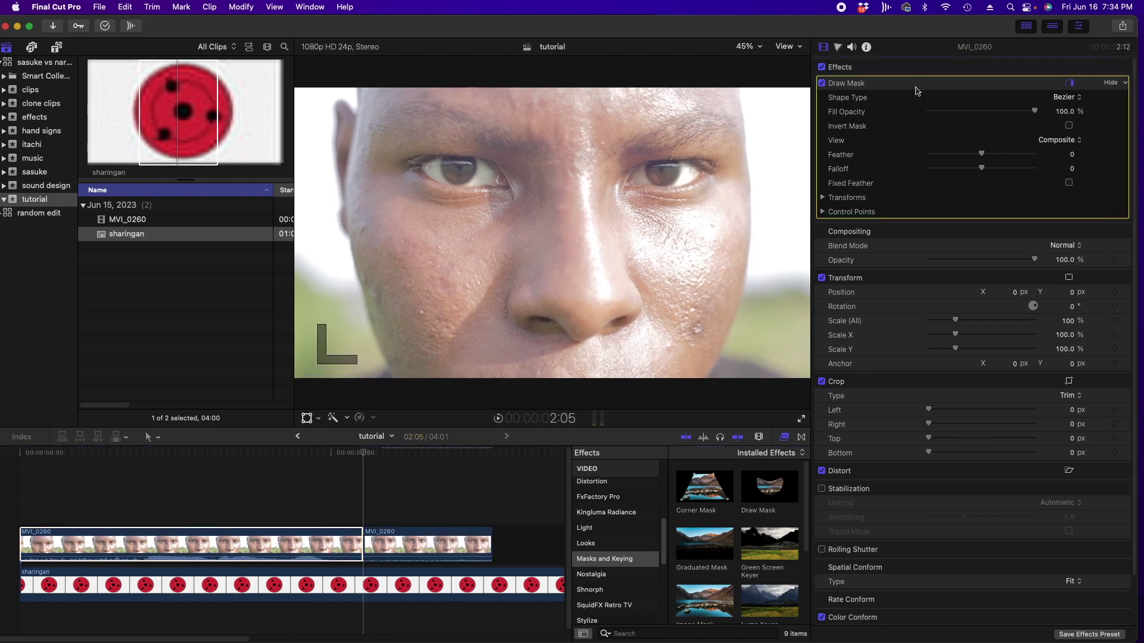
key("Delete")
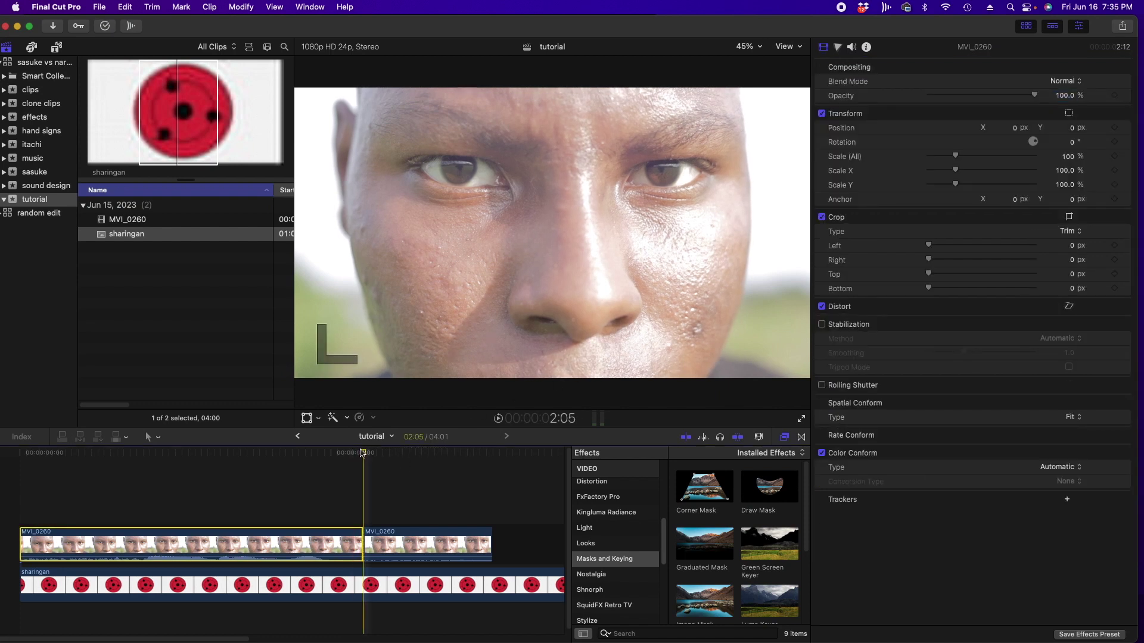
left_click(388, 552)
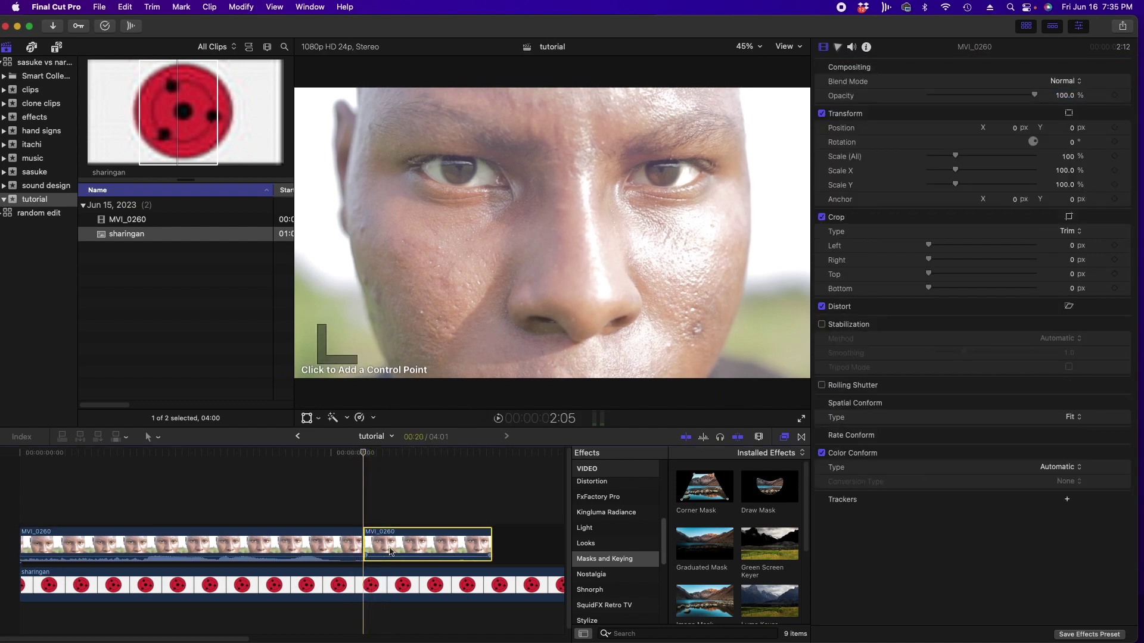
key("super+z")
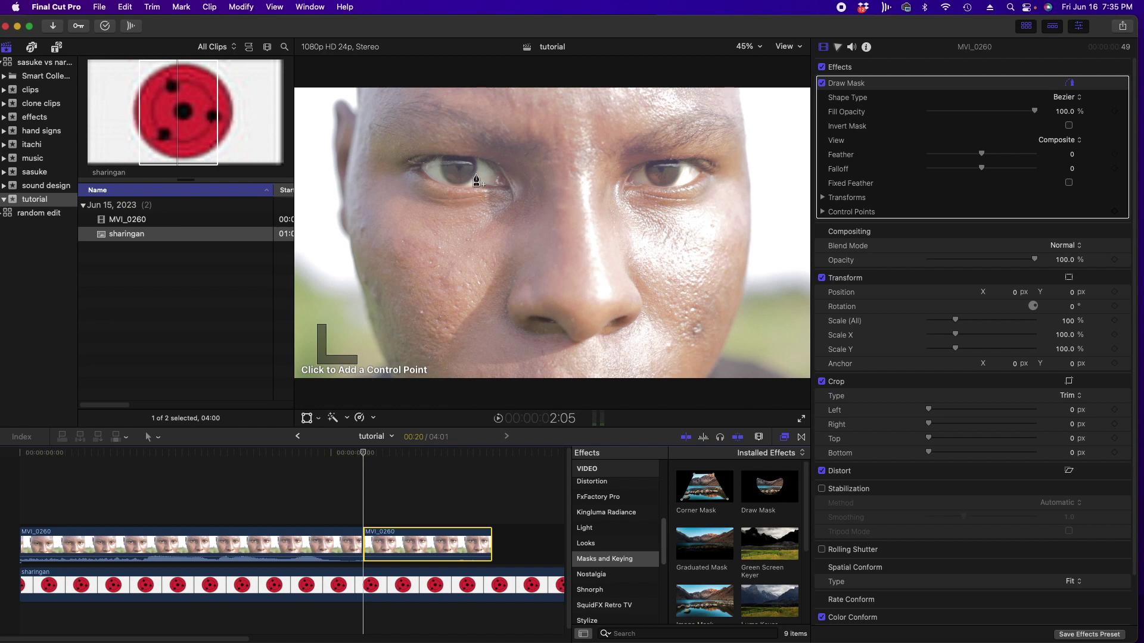
Magnify the viewer to 200% and pan onto the eye.
left_click(736, 49)
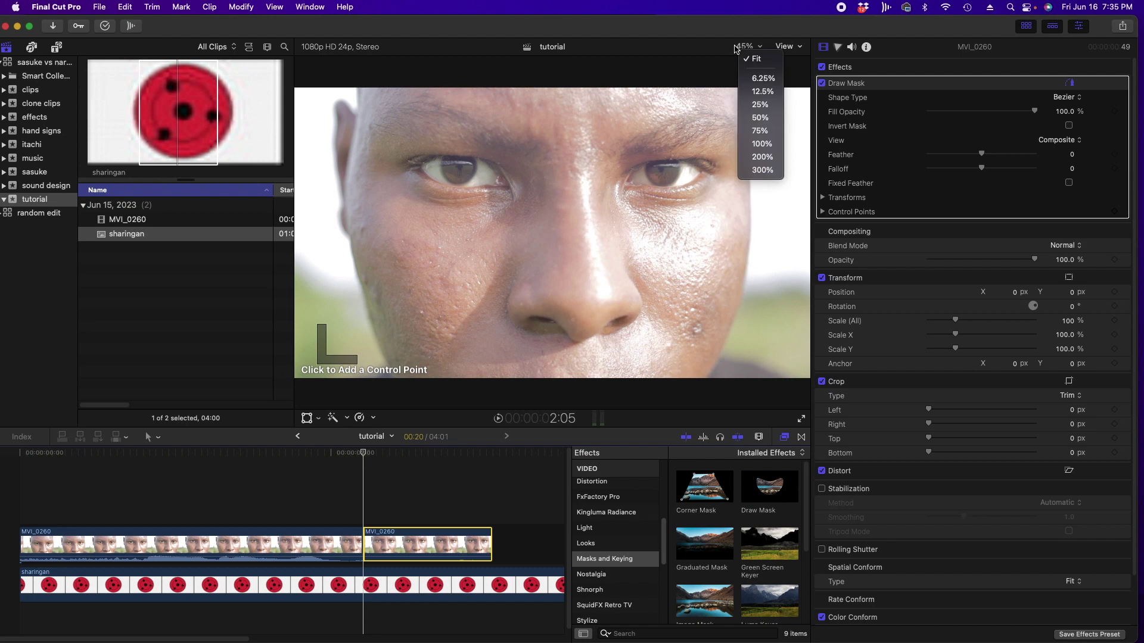
left_click(736, 49)
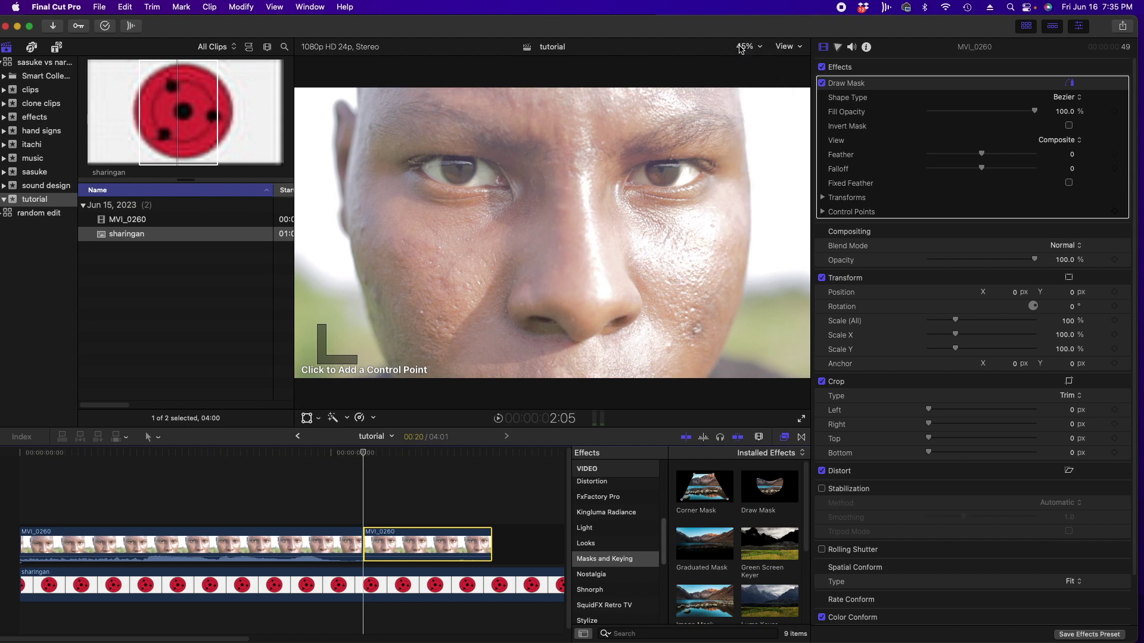
left_click(740, 49)
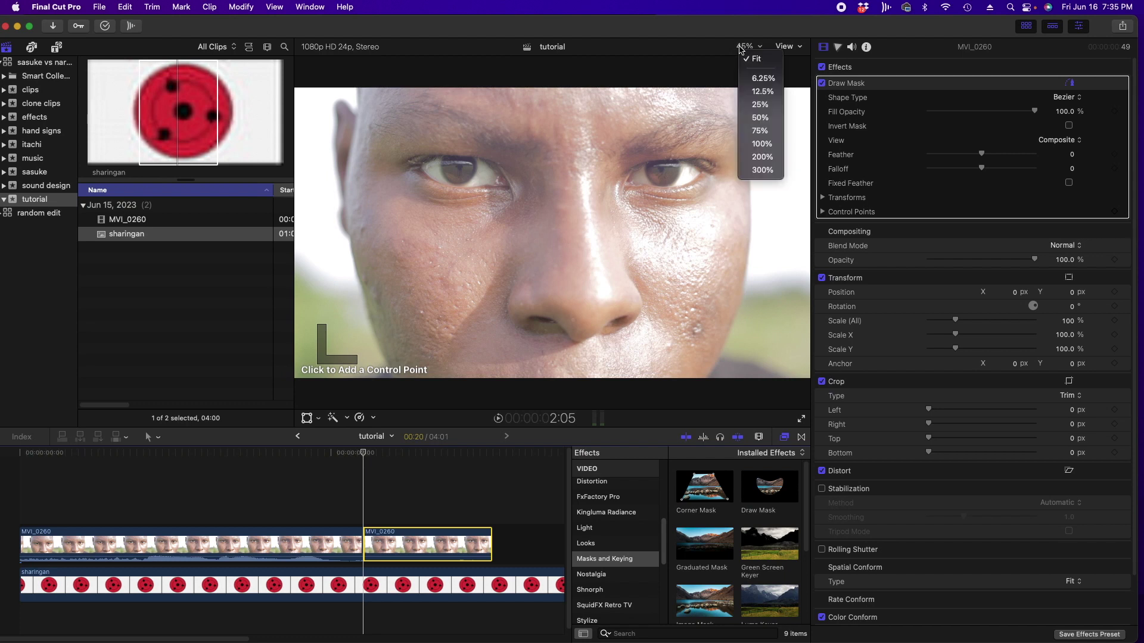
left_click(758, 157)
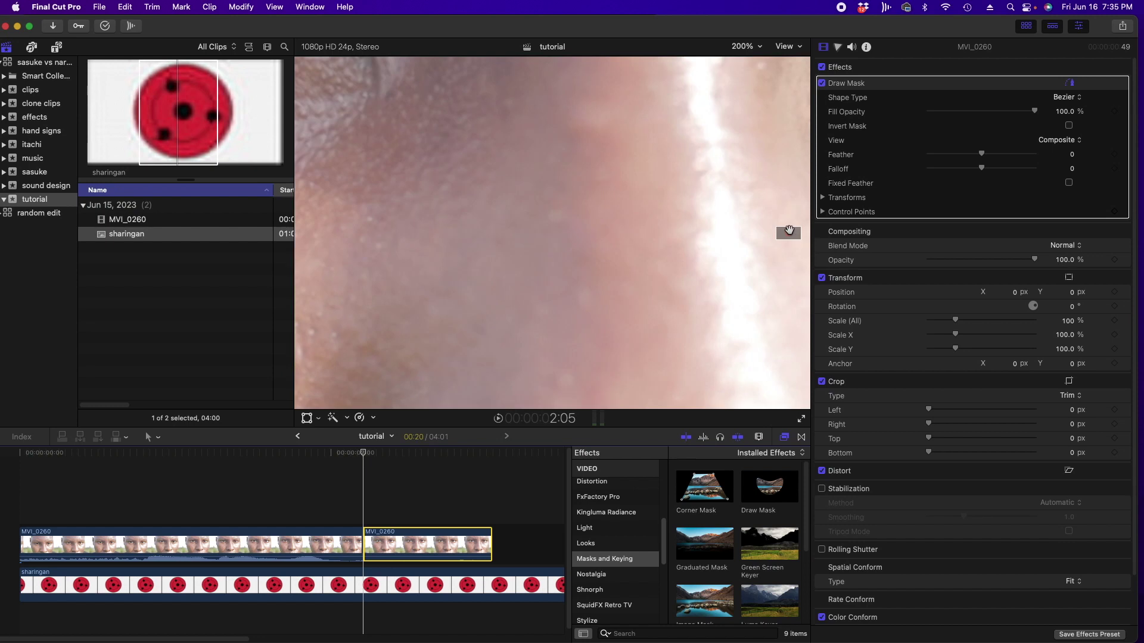
left_click_drag(789, 230, 785, 227)
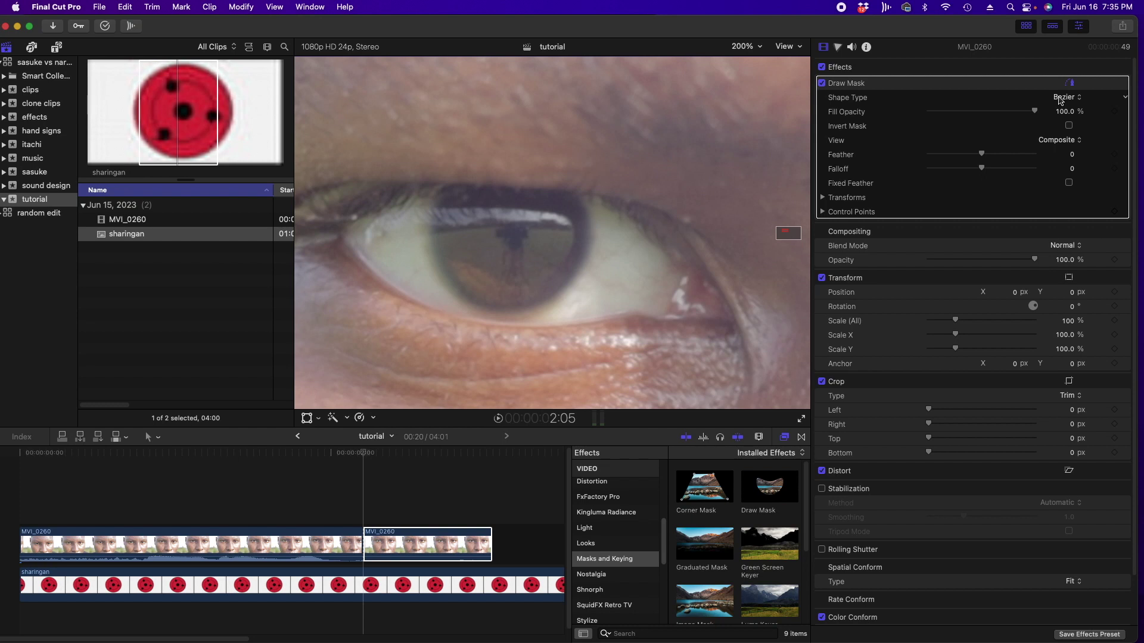
Set the Draw Mask Shape Type to B-Spline and zoom to 300% centered on the iris.
left_click(1060, 99)
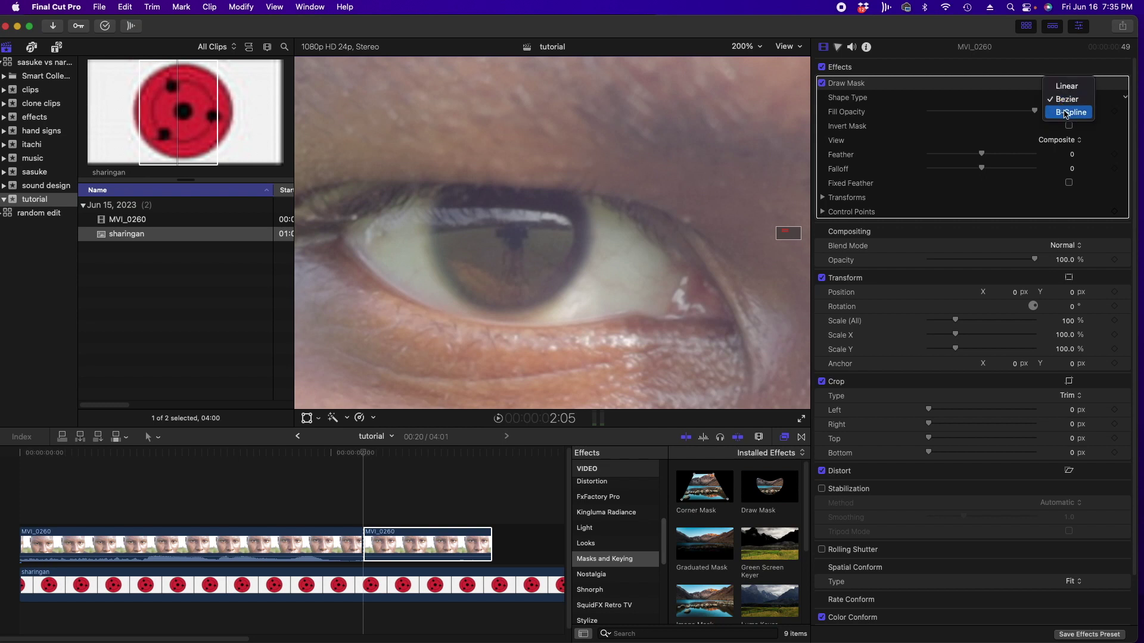
left_click(1066, 115)
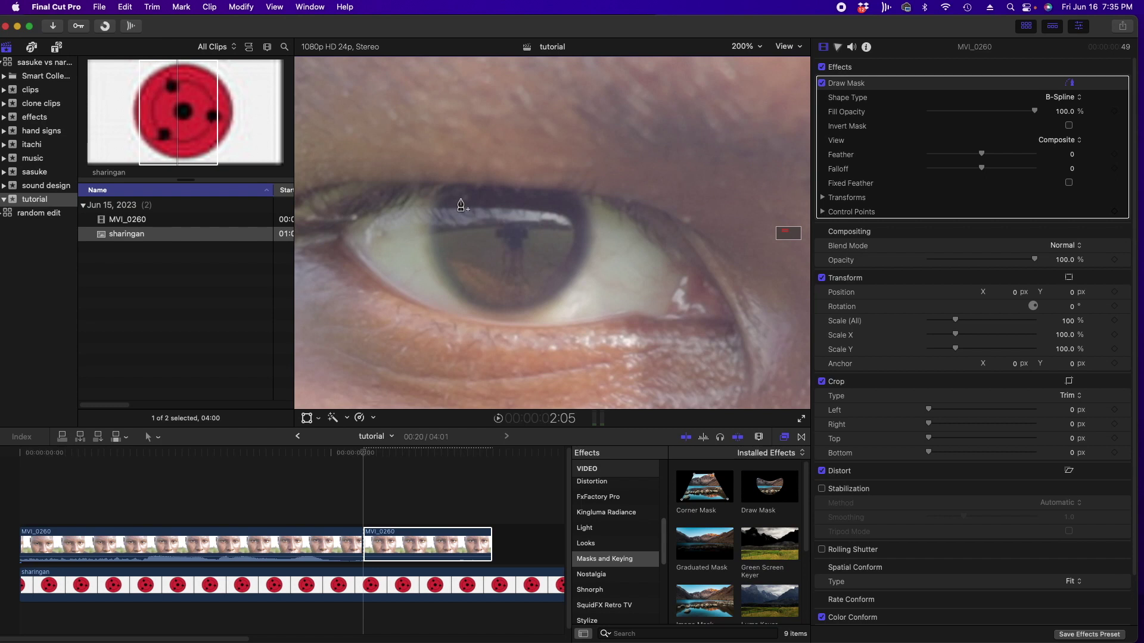
left_click(746, 51)
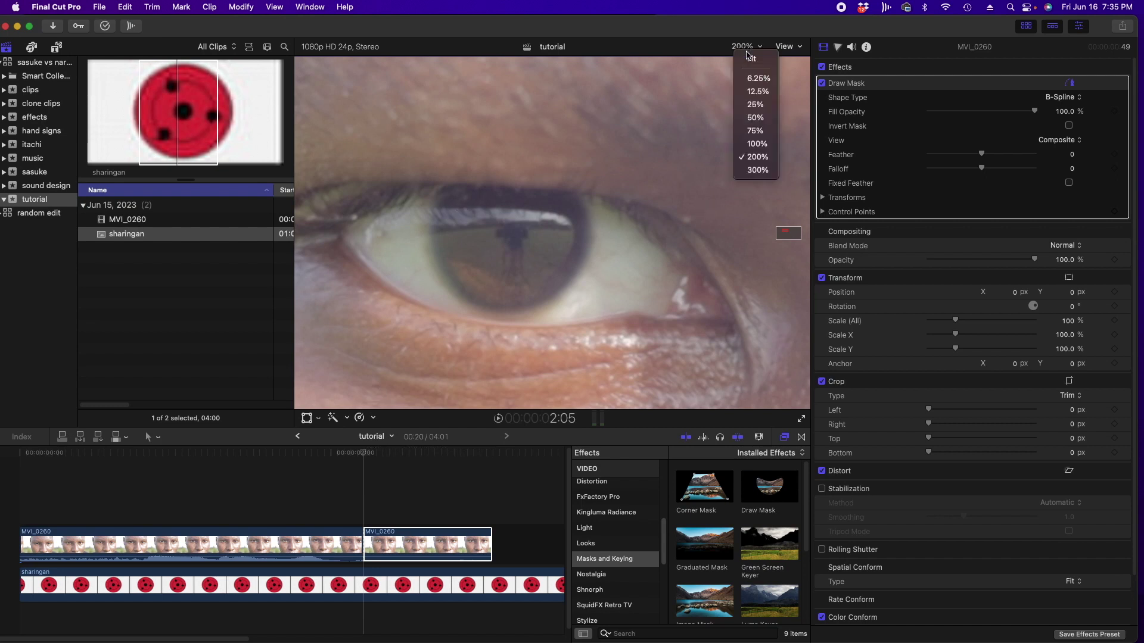
left_click(757, 170)
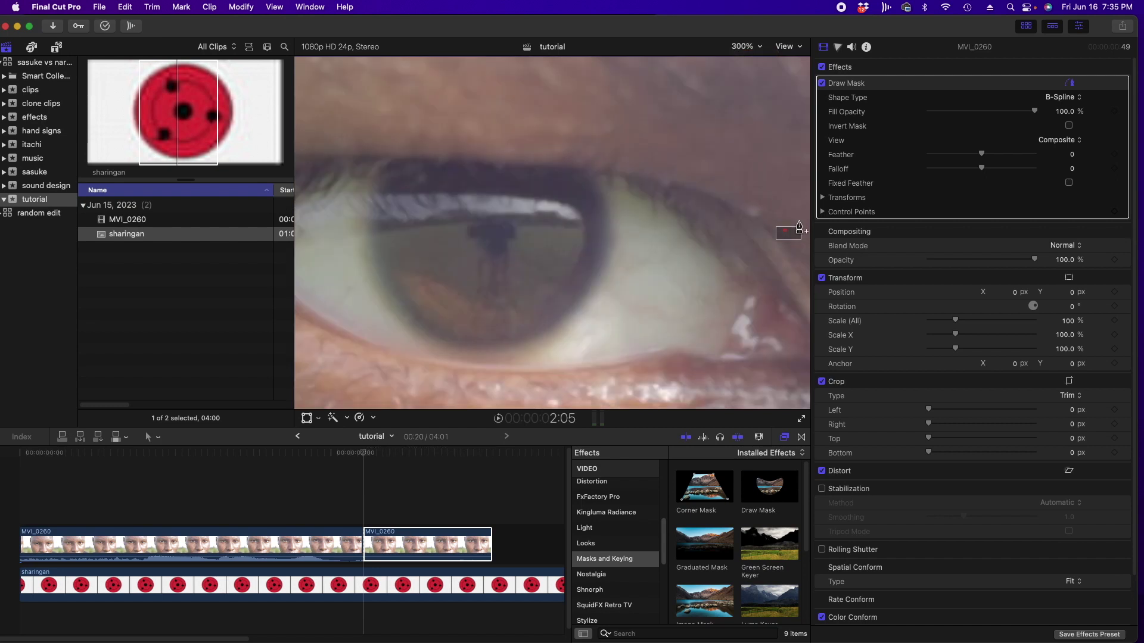
left_click_drag(785, 231, 789, 233)
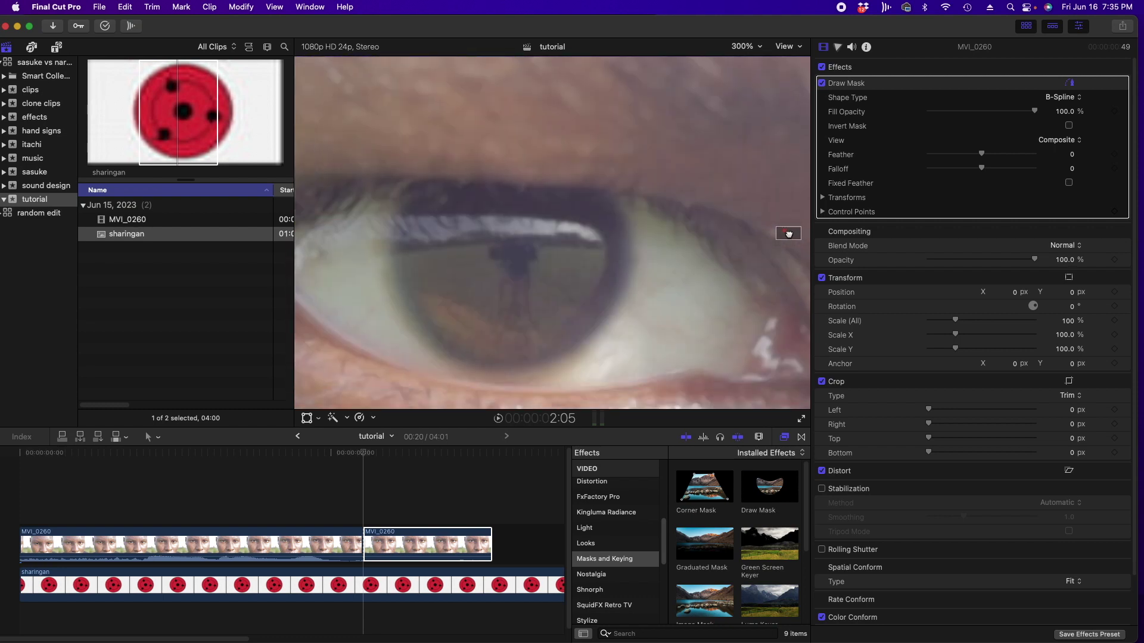
Place Draw Mask points from the iris's upper left down its left edge.
left_click(429, 198)
left_click(420, 210)
left_click(414, 224)
left_click(410, 242)
left_click(408, 266)
left_click(409, 285)
left_click(423, 317)
left_click(447, 343)
left_click(460, 354)
Trace the iris's bottom, right and top edges, closing the mask at its first point.
left_click(474, 358)
left_click(522, 365)
left_click(565, 348)
left_click(592, 320)
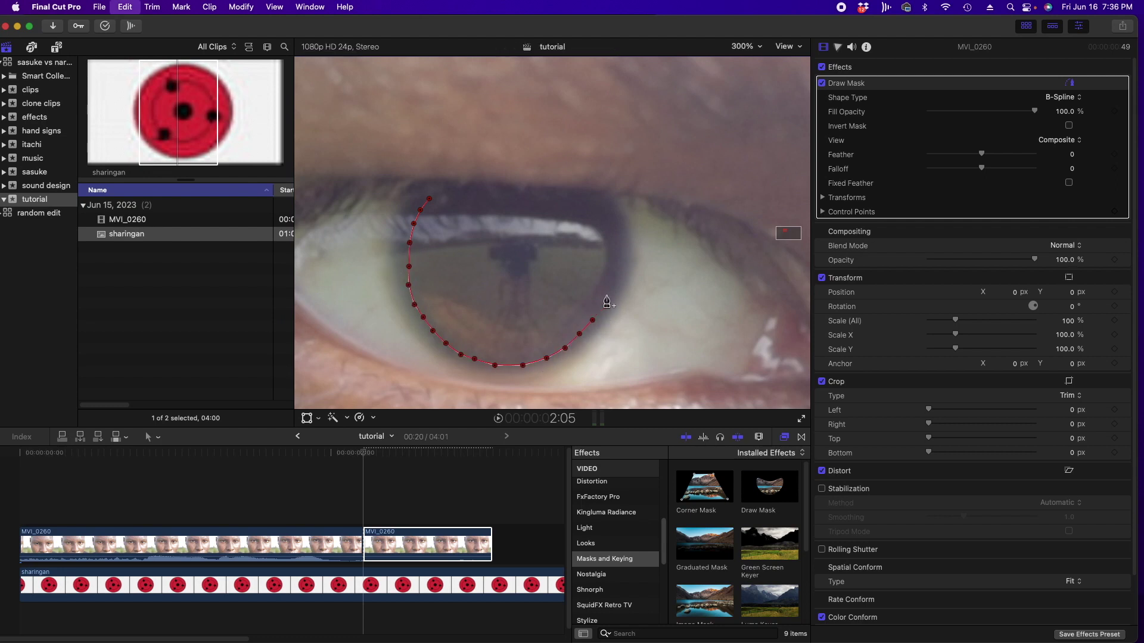
left_click(609, 277)
left_click(610, 255)
left_click(601, 224)
left_click(572, 202)
left_click(519, 200)
left_click(484, 199)
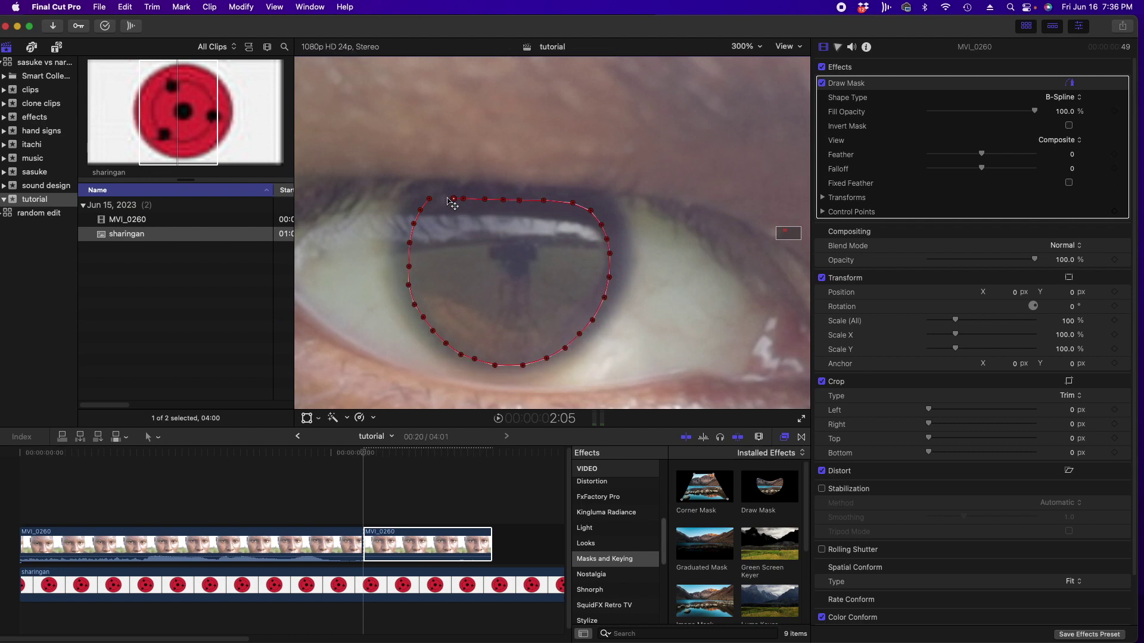
left_click(442, 199)
left_click(430, 198)
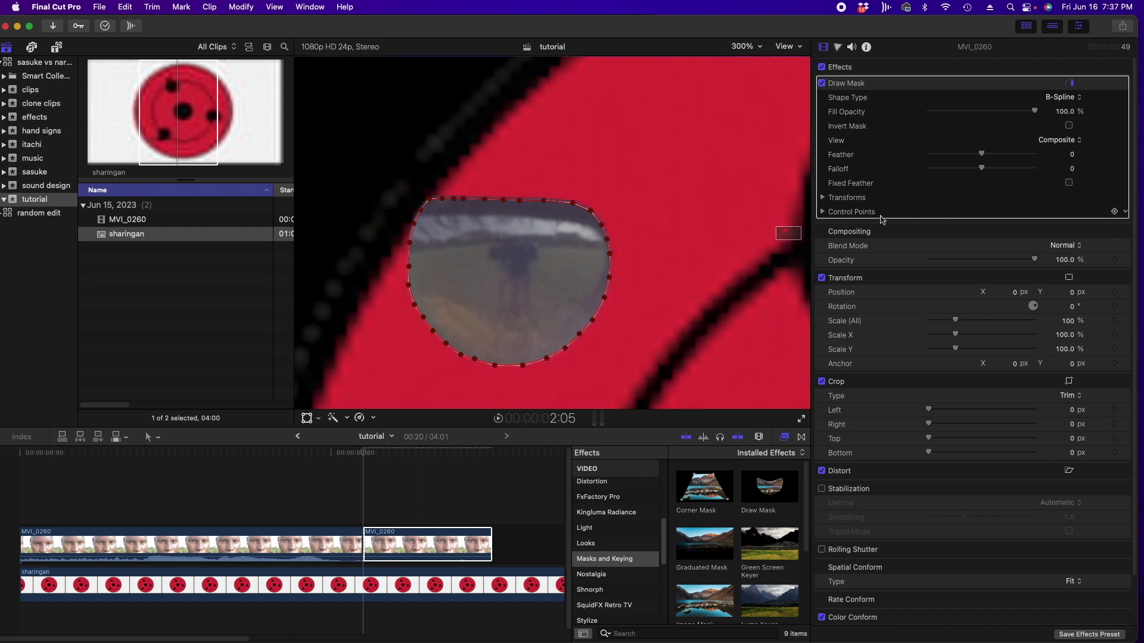
Return the viewer to Fit, enable Invert Mask on the Draw Mask, and select the sharingan clip.
left_click(750, 48)
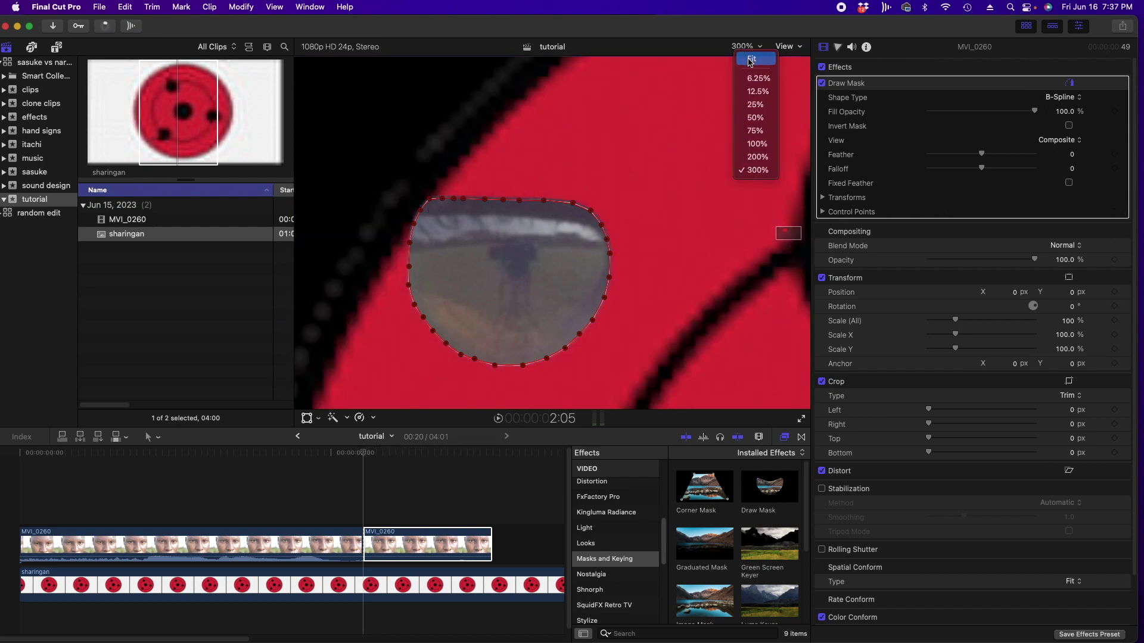
left_click(749, 67)
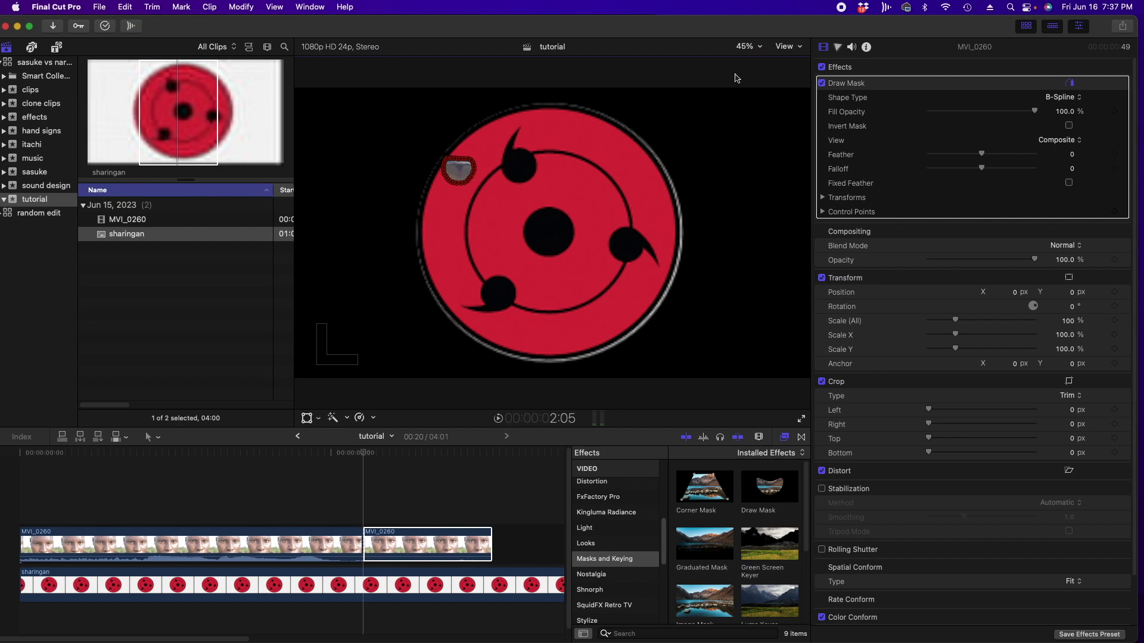
left_click(750, 51)
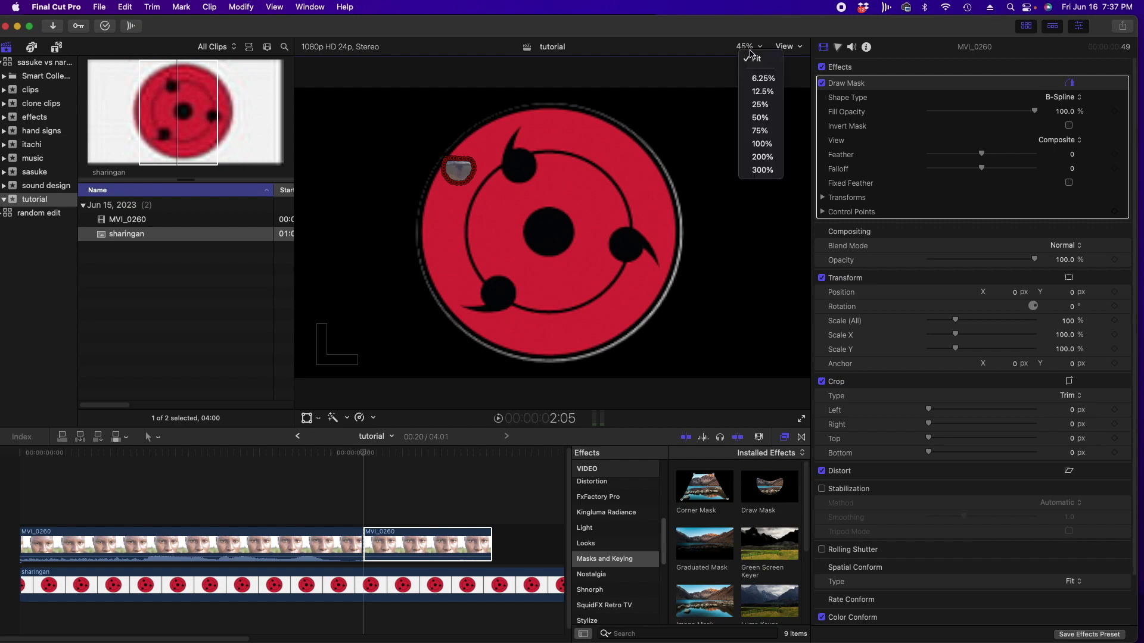
left_click(664, 48)
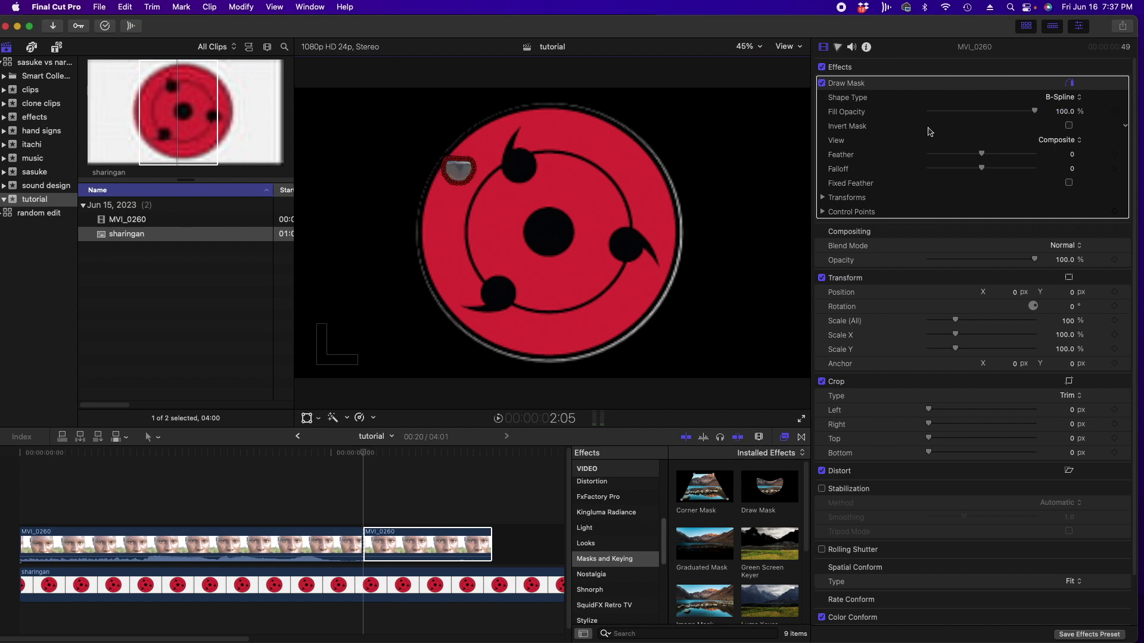
left_click(1069, 126)
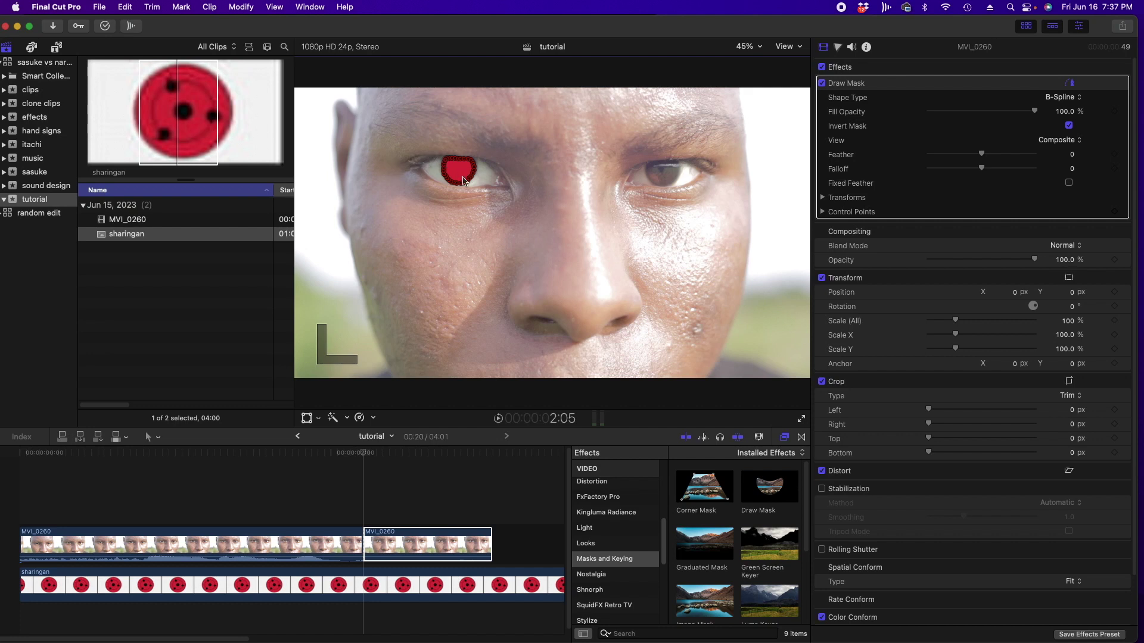
left_click(393, 587)
Hide the shape mask controls and shrink the sharingan overlay to about 55% with Transform.
left_click(1068, 96)
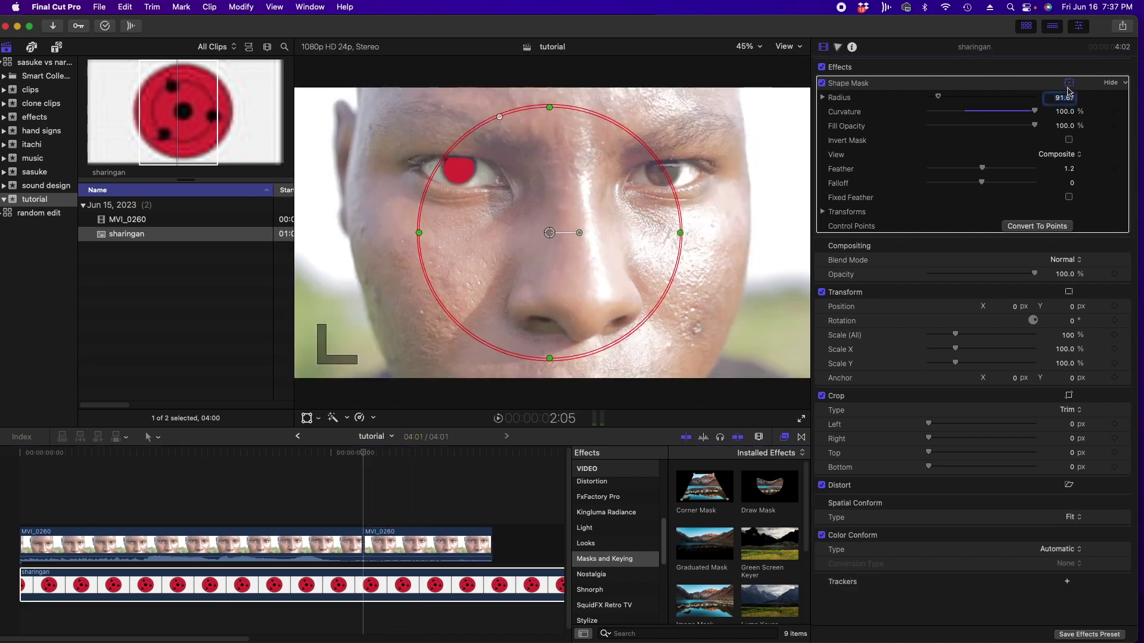
left_click(1070, 83)
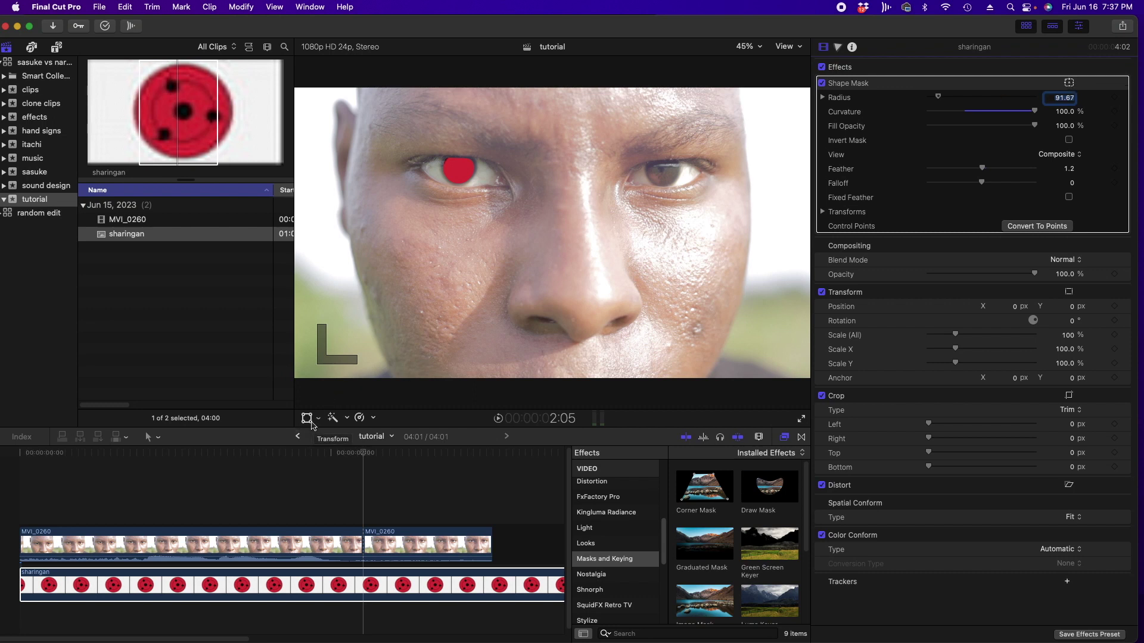
left_click(307, 418)
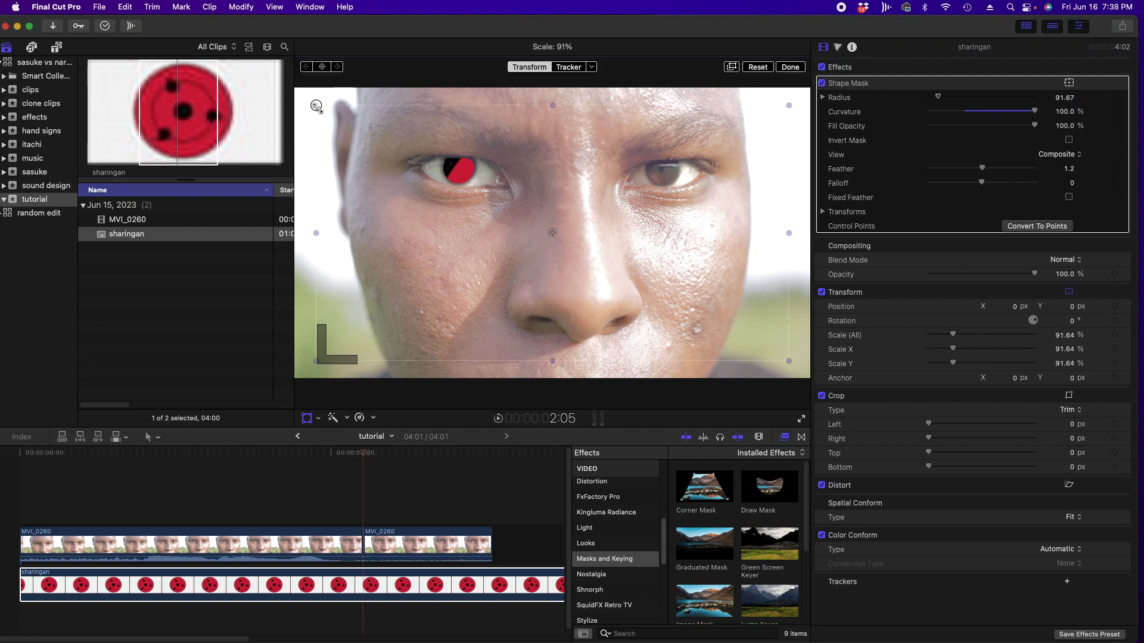
left_click_drag(296, 89, 410, 156)
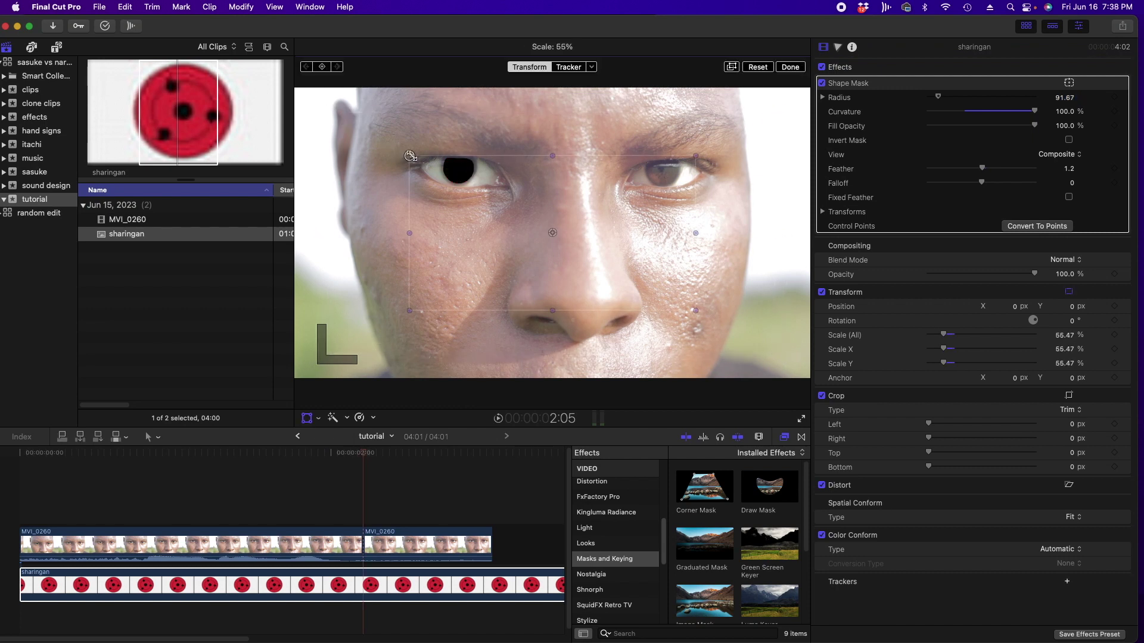
Disable the face clip with V, enlarge the sharingan to about 90%, then reselect the face clip.
left_click(393, 546)
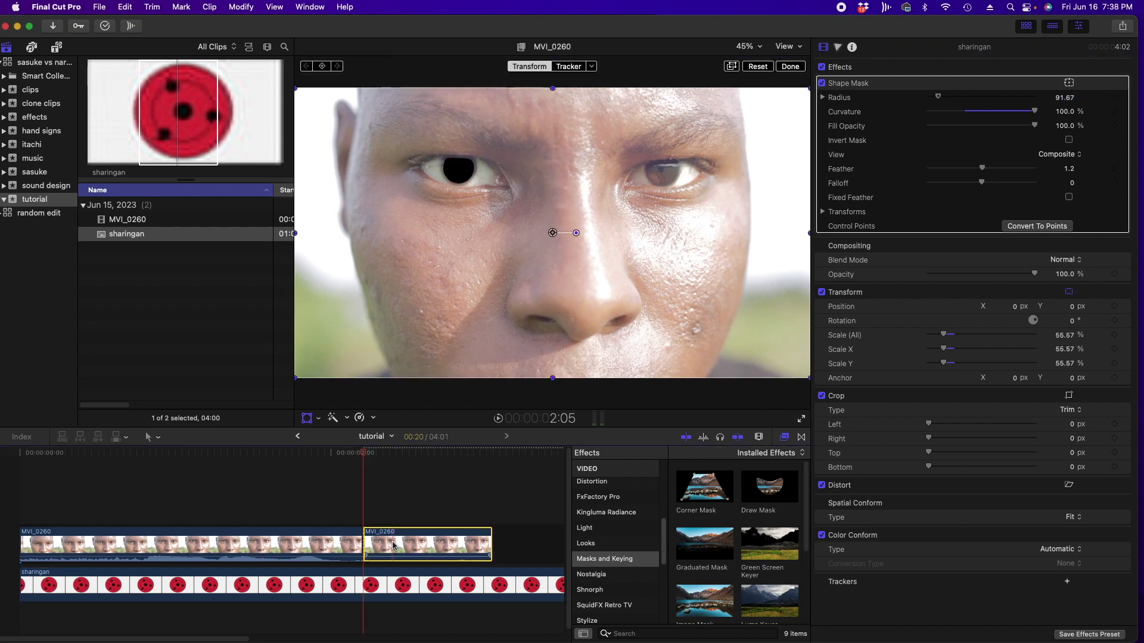
key("v")
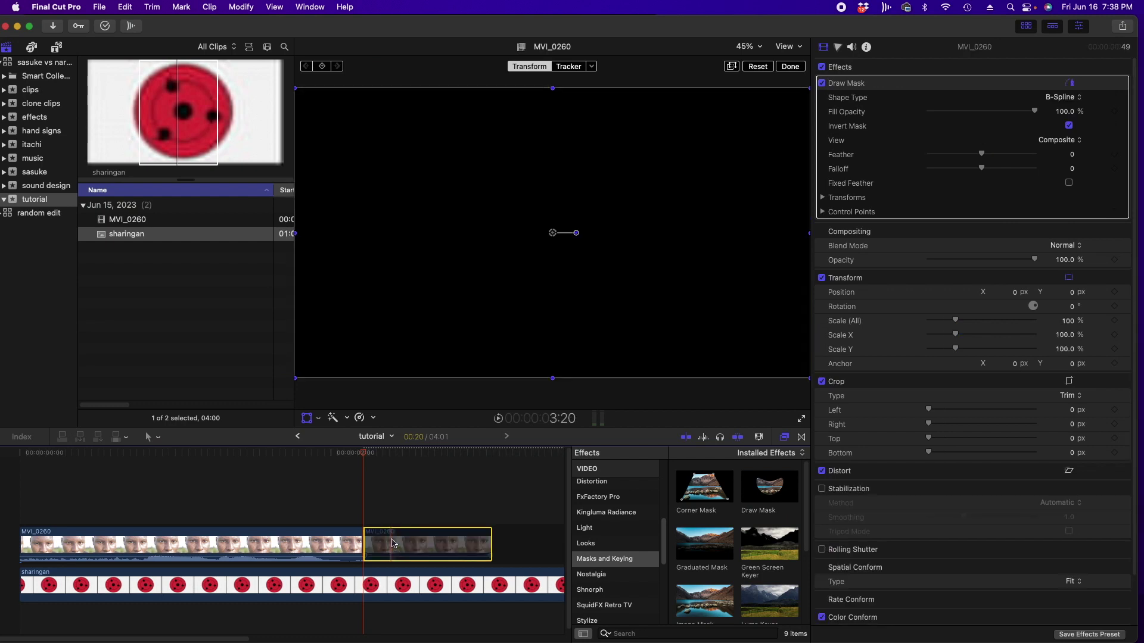
left_click(387, 505)
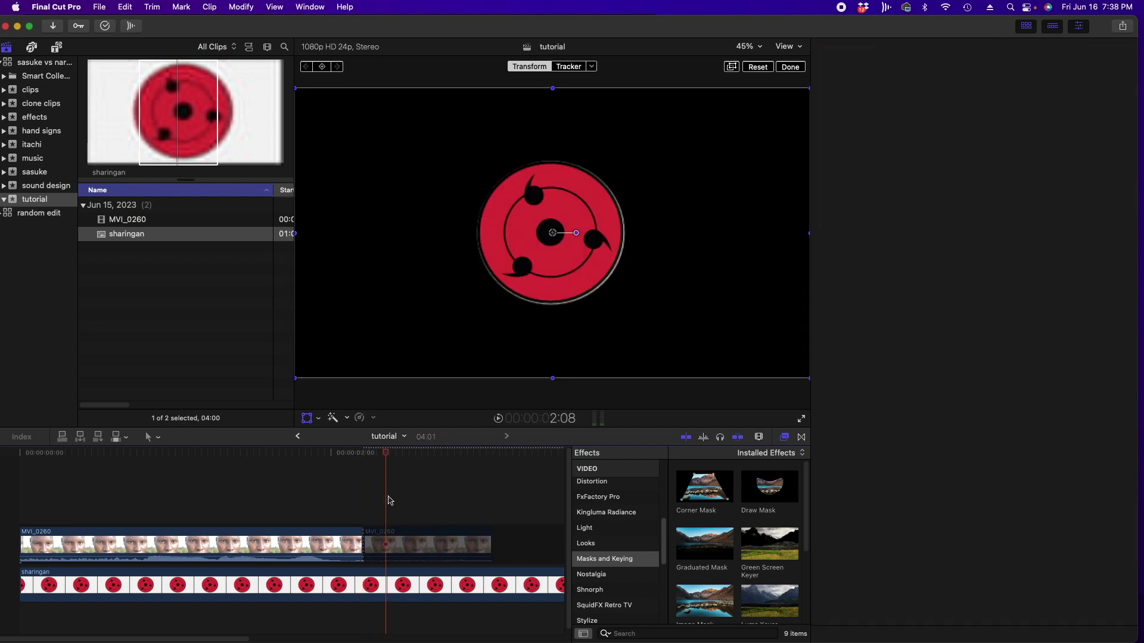
key("cmd+4")
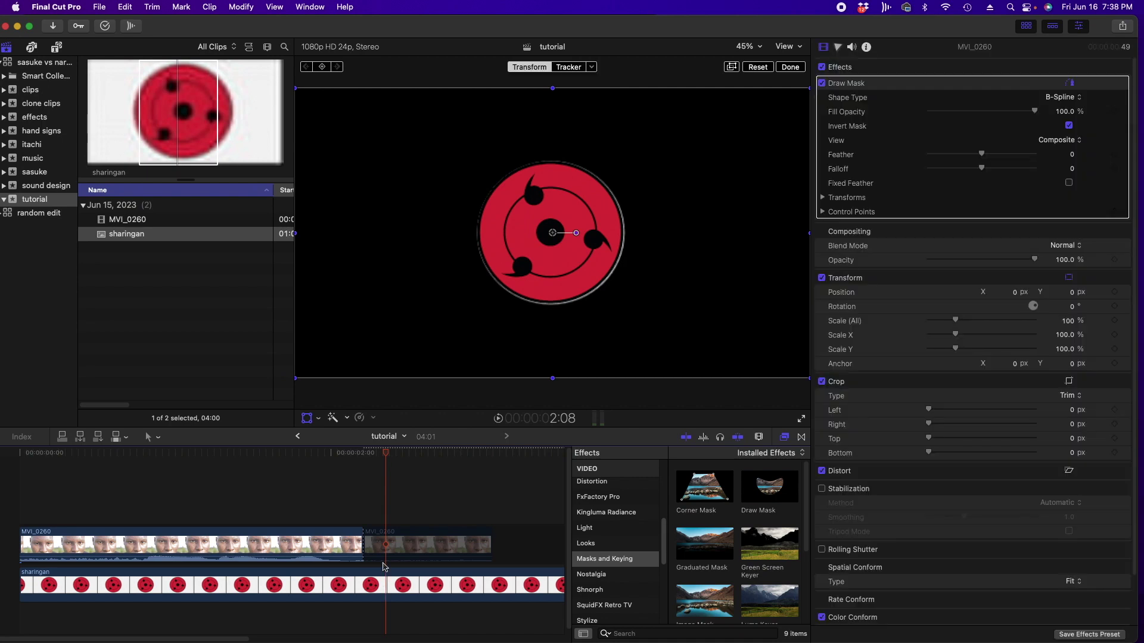
left_click(437, 326)
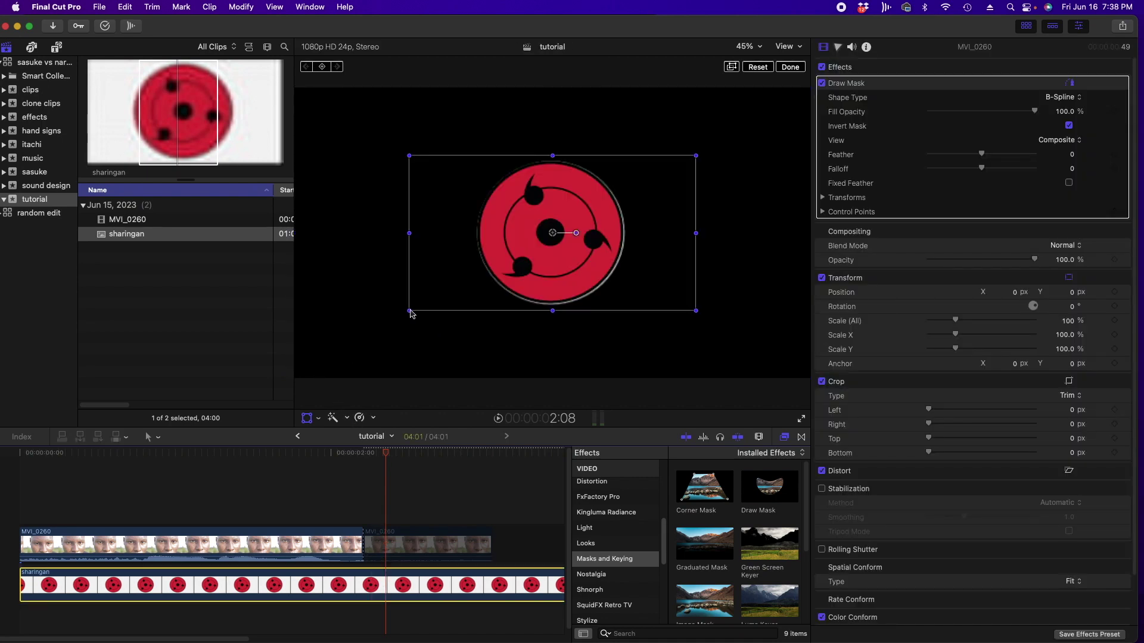
mouse_move(409, 310)
left_mouse_down()
mouse_move(389, 323)
mouse_move(395, 359)
left_mouse_up()
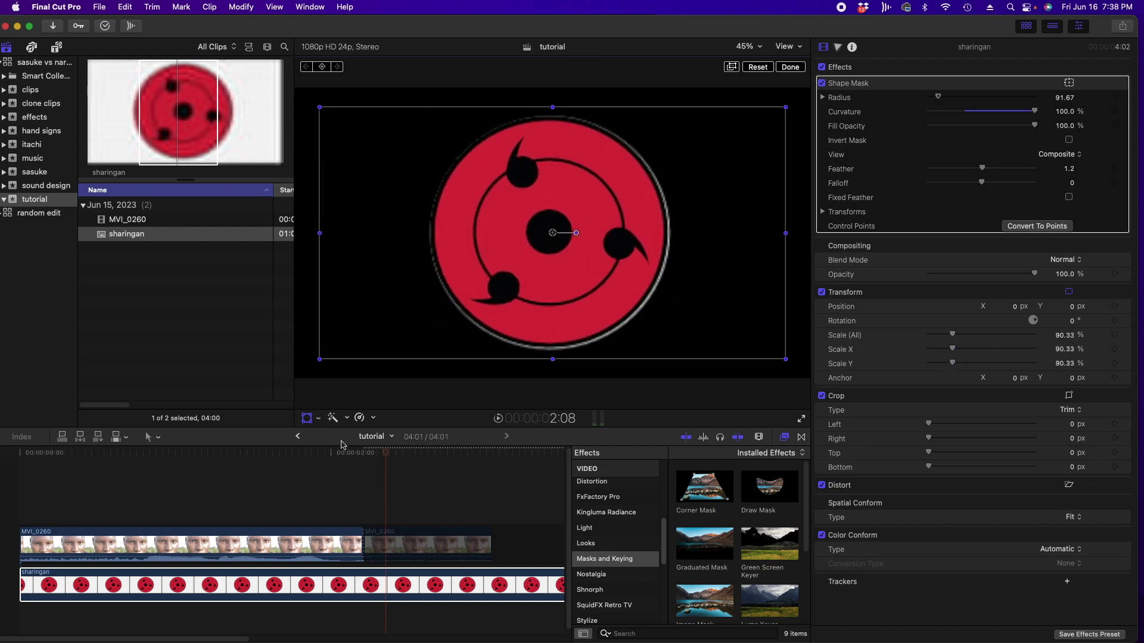
left_click(398, 546)
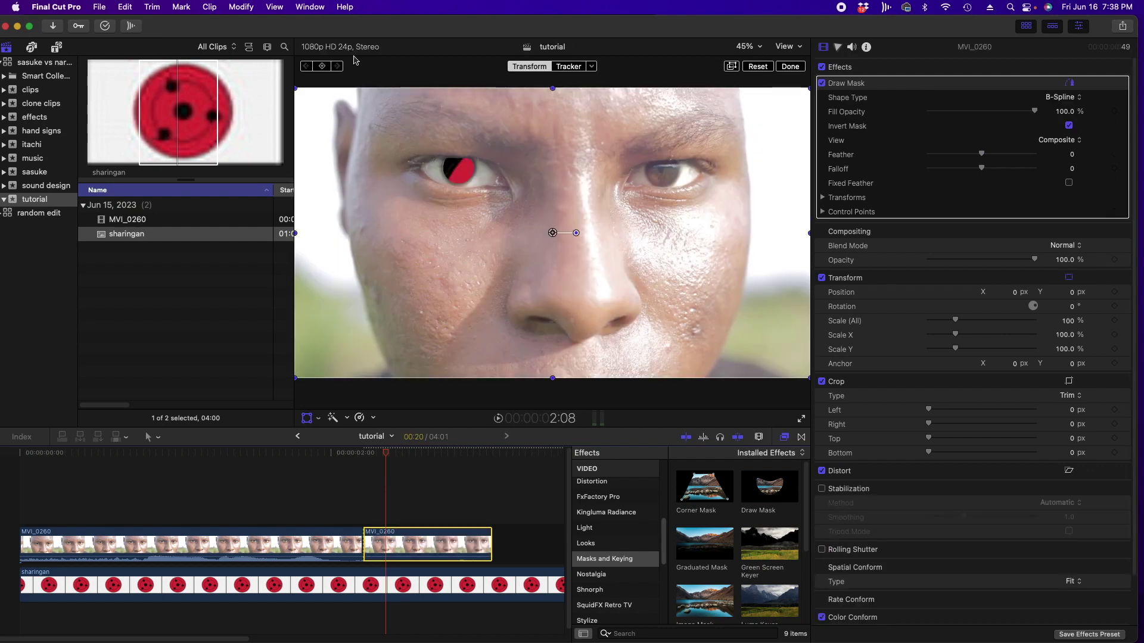
Zoom the viewer to 25%, then shrink the sharingan overlay and move it onto the left eye.
left_click(747, 48)
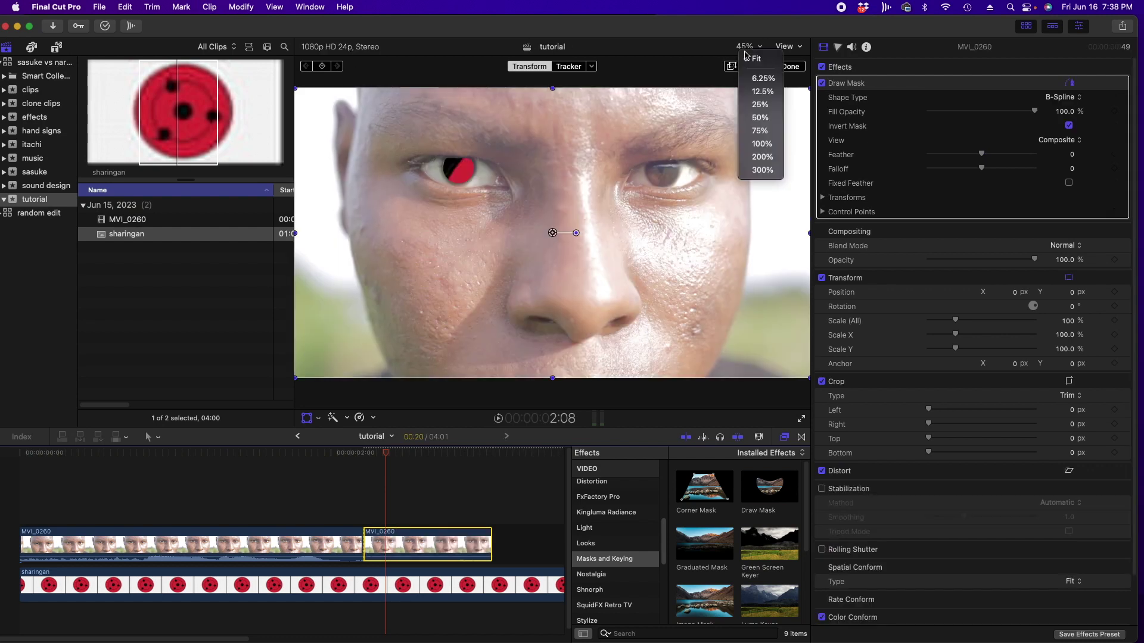
left_click(760, 105)
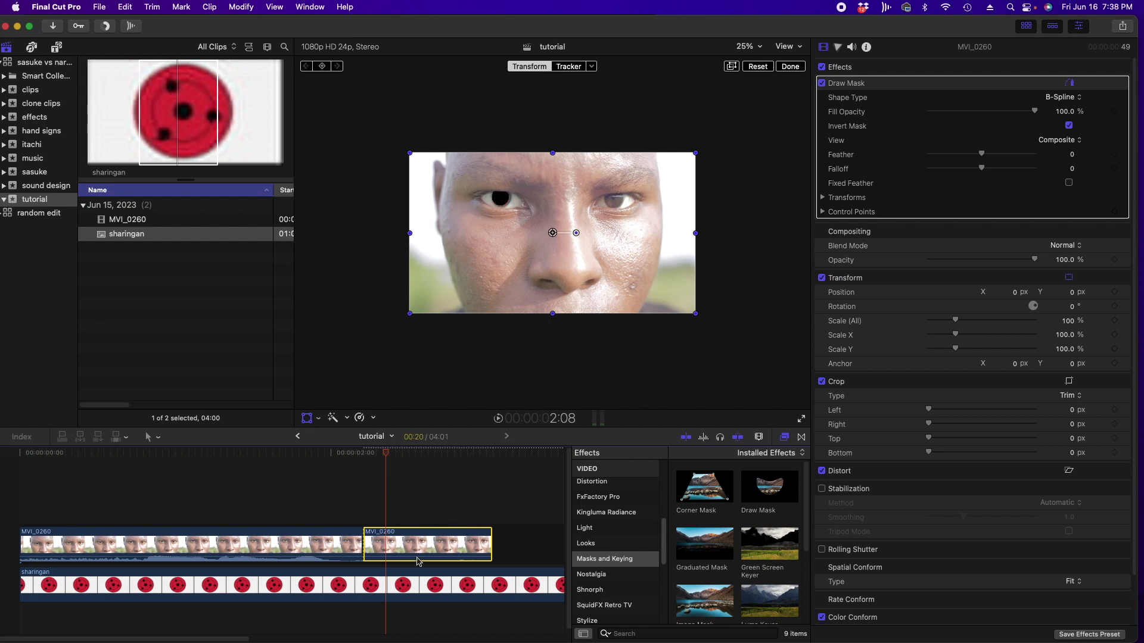
left_click(414, 584)
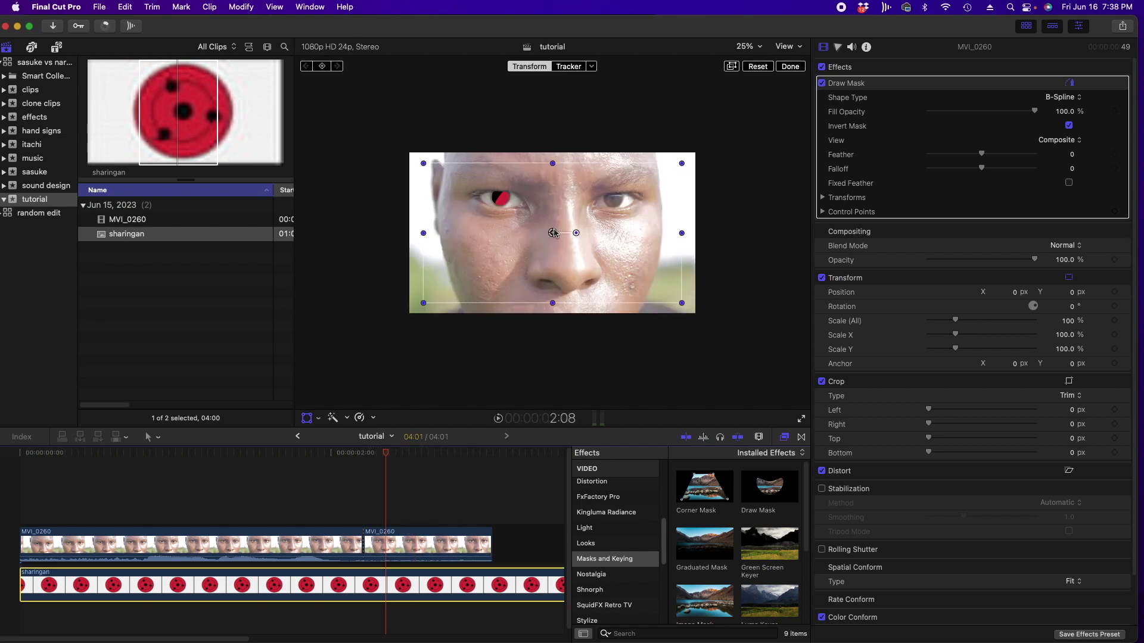
left_click_drag(423, 163, 488, 190)
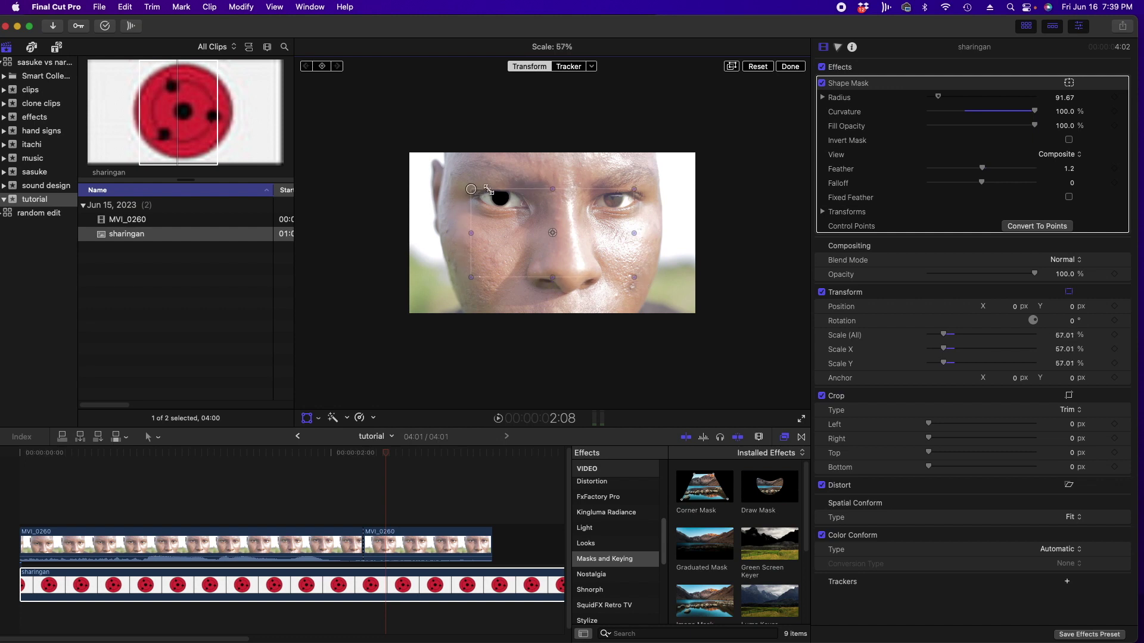
left_click_drag(488, 190, 494, 202)
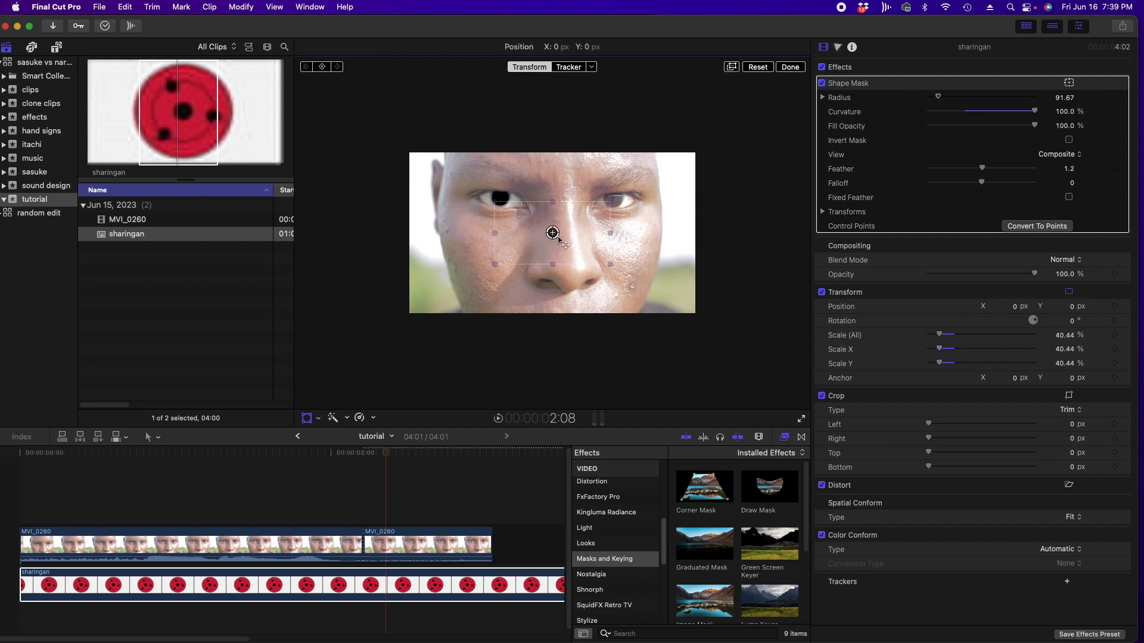
left_click_drag(552, 233, 503, 199)
mouse_move(559, 168)
left_mouse_down()
mouse_move(502, 198)
mouse_move(519, 187)
left_mouse_up()
left_click(503, 200)
Fine-tune the overlay to 13.01% scale, finish the transform and fit the viewer.
left_click(748, 46)
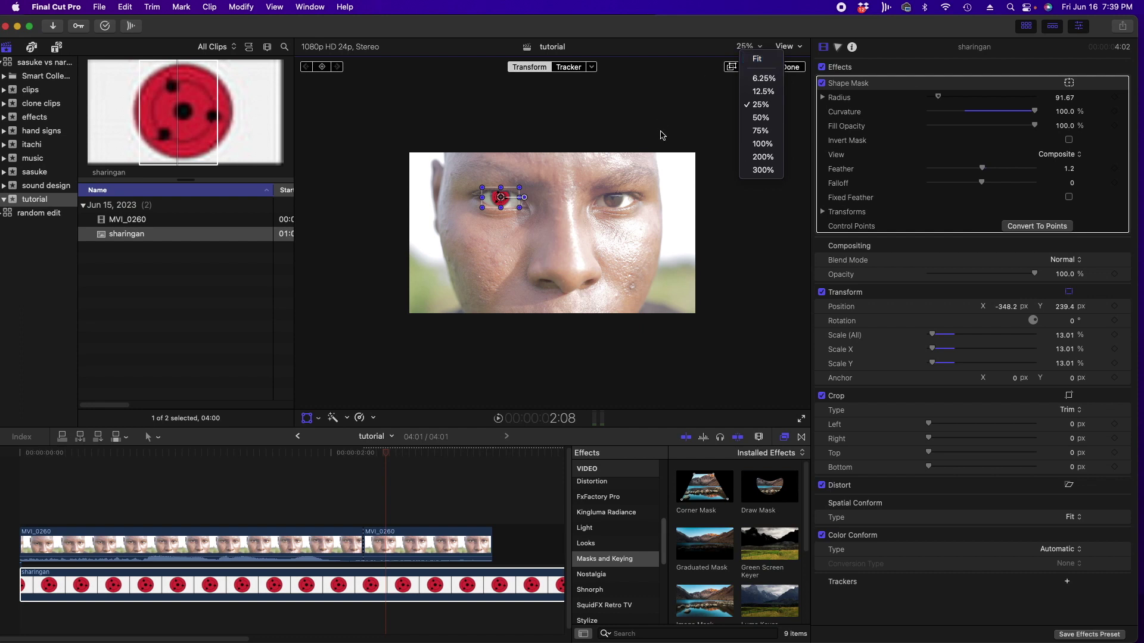
left_click(309, 419)
left_click(310, 419)
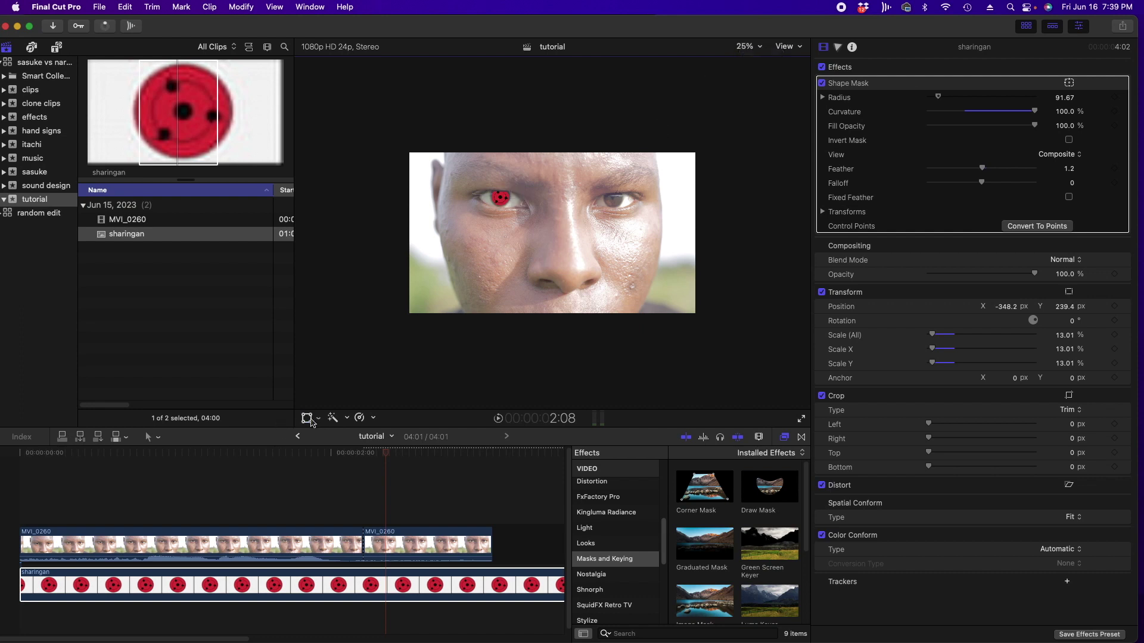
left_click(744, 49)
left_click(759, 59)
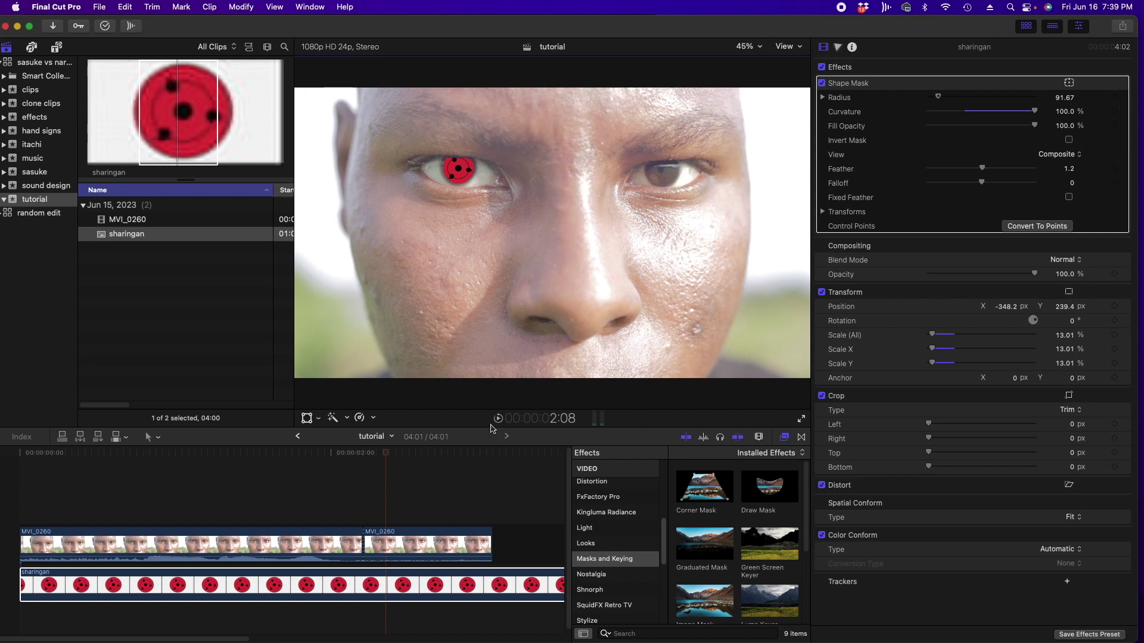
Set the face clip's eye mask to Feather -1.0 and Fill Opacity about 42%.
key("super+Up")
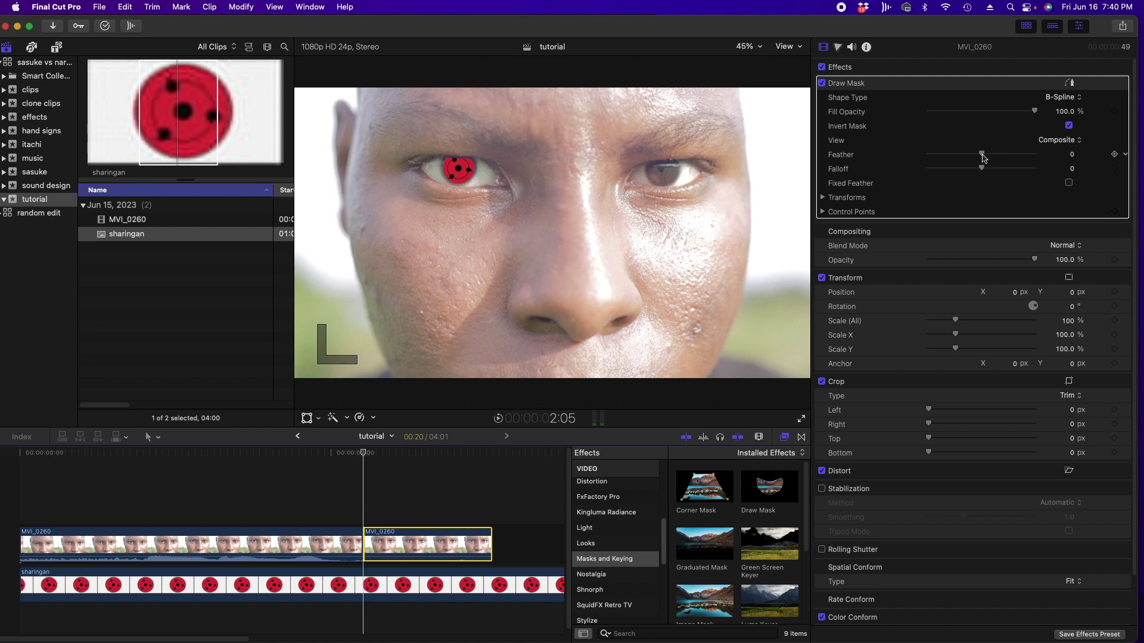
left_click_drag(982, 158, 980, 158)
left_click_drag(1036, 113, 998, 122)
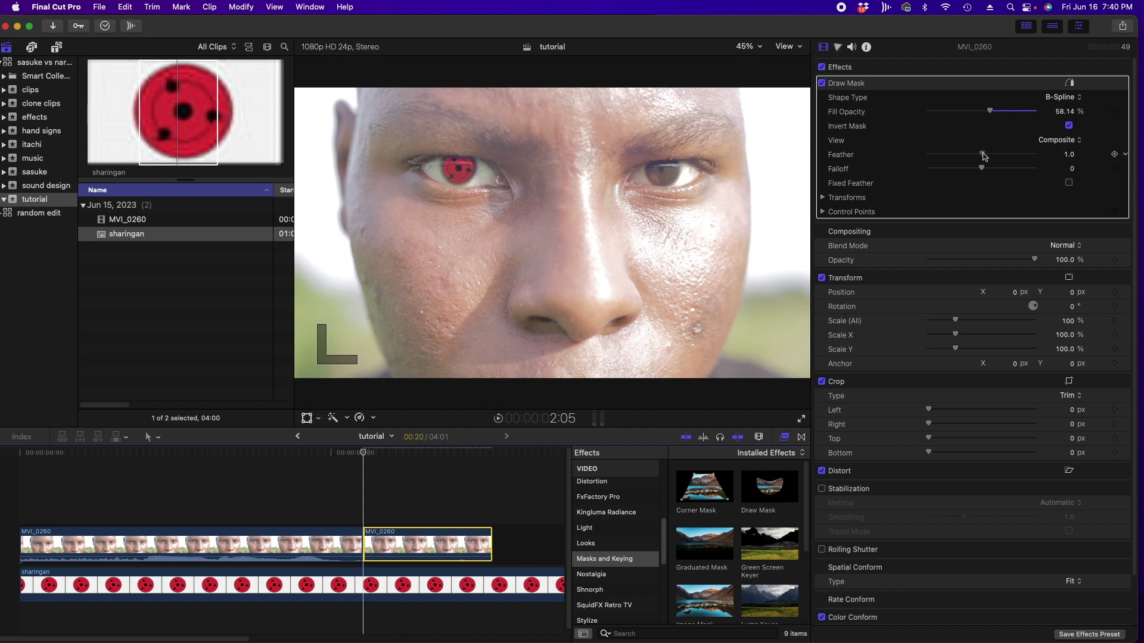
left_click_drag(991, 112, 982, 112)
left_click_drag(983, 155, 980, 155)
left_click(748, 46)
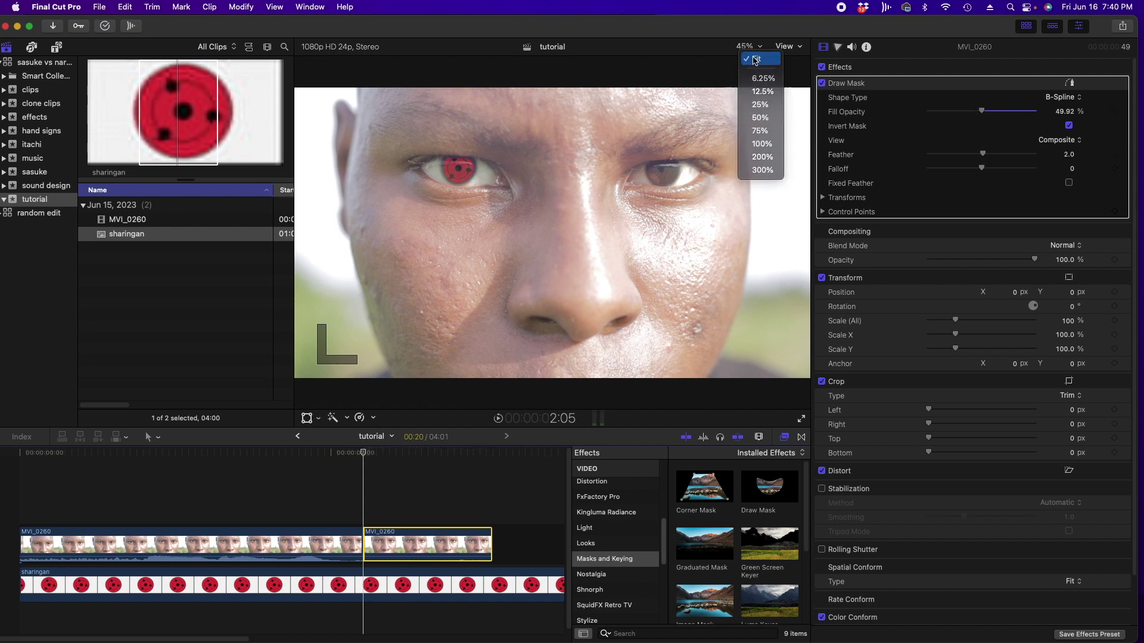
left_click(754, 60)
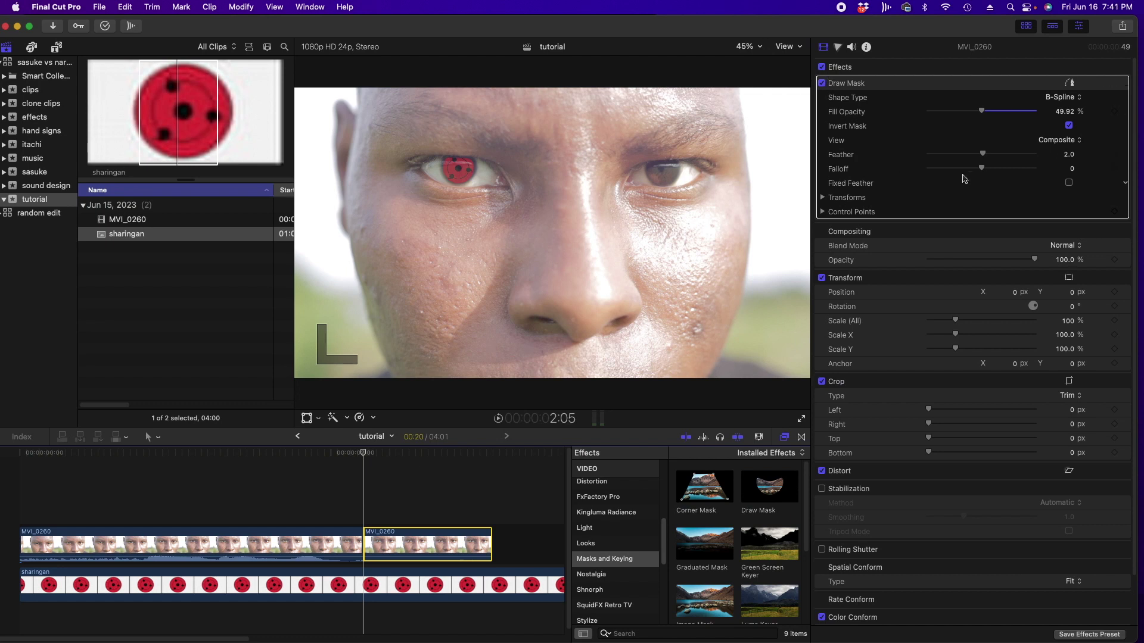
left_click_drag(984, 155, 979, 159)
left_click_drag(982, 113, 973, 114)
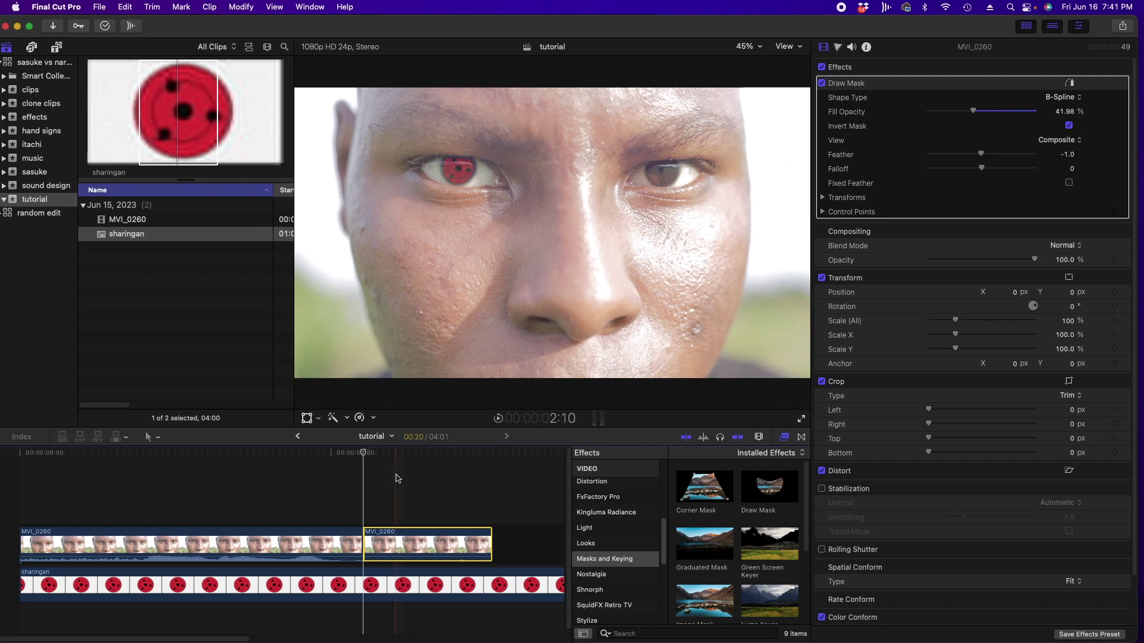
Play back the clip to preview the sharingan blended into the iris.
key("l")
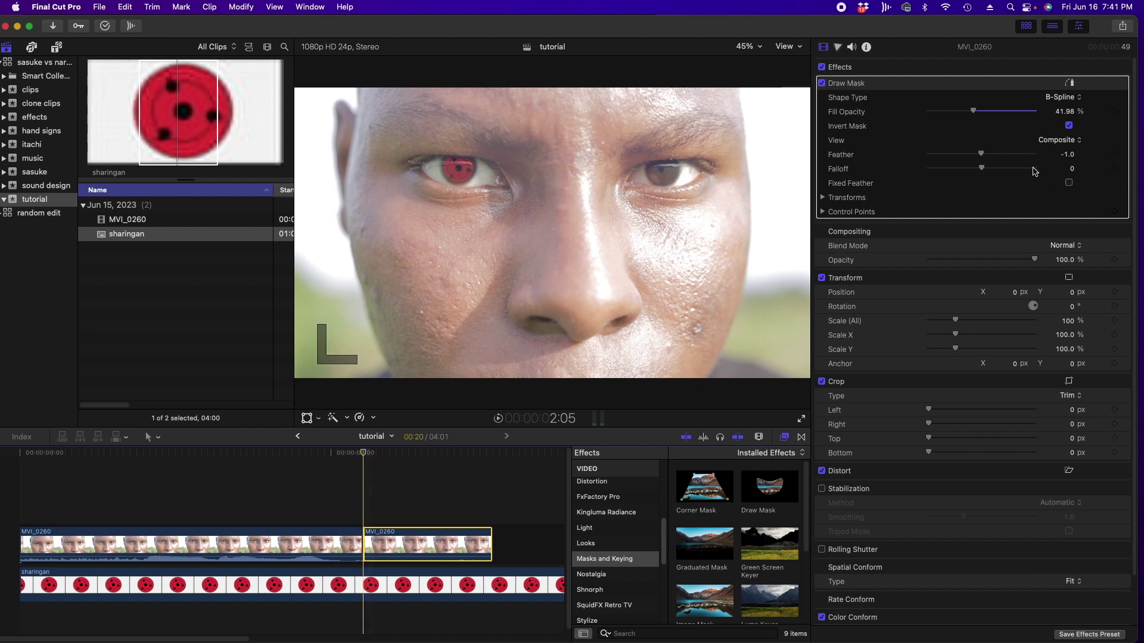
key("l")
mouse_move(363, 453)
left_mouse_down()
mouse_move(487, 472)
mouse_move(369, 474)
left_mouse_up()
Show the second MVI_0260 clip's draw mask outline and disable the sharingan clip with V.
left_click(364, 579)
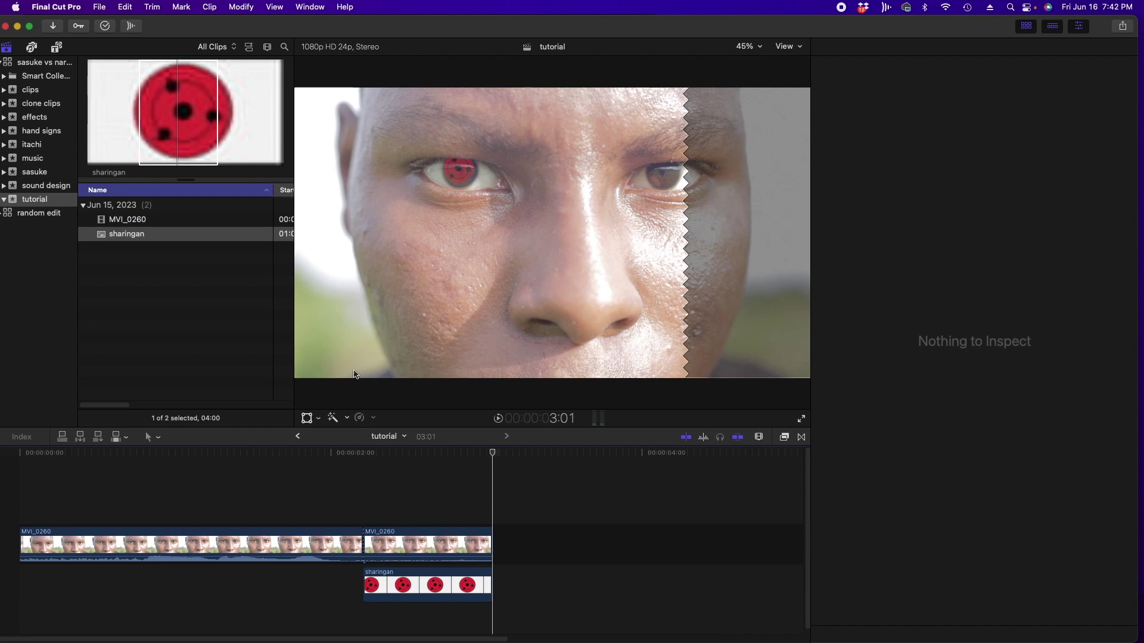
left_click(364, 476)
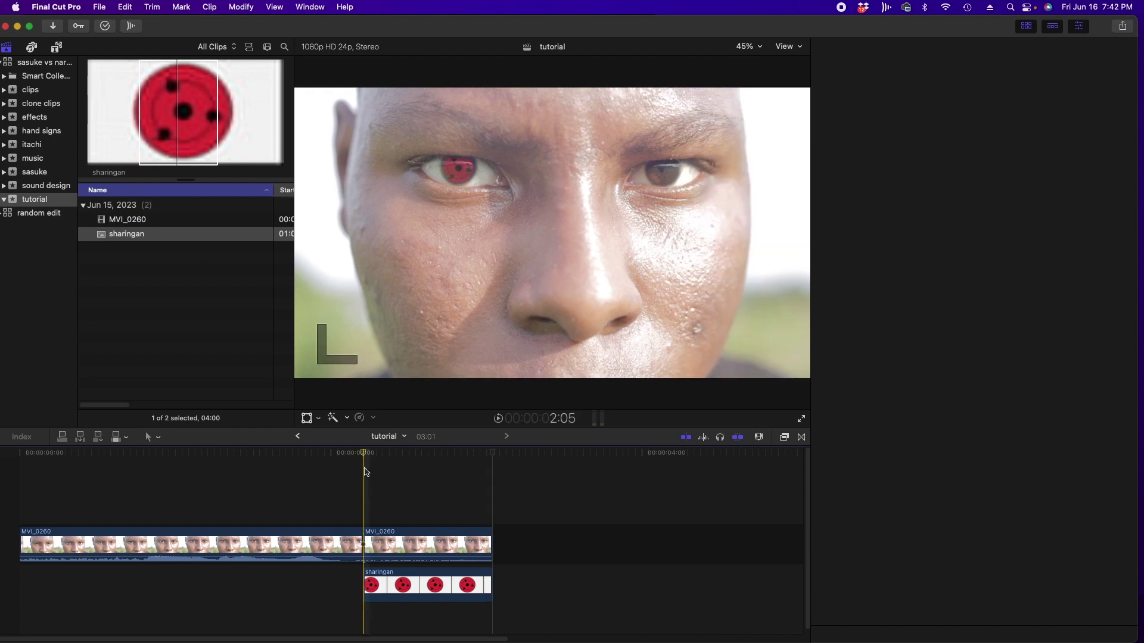
left_click(396, 548)
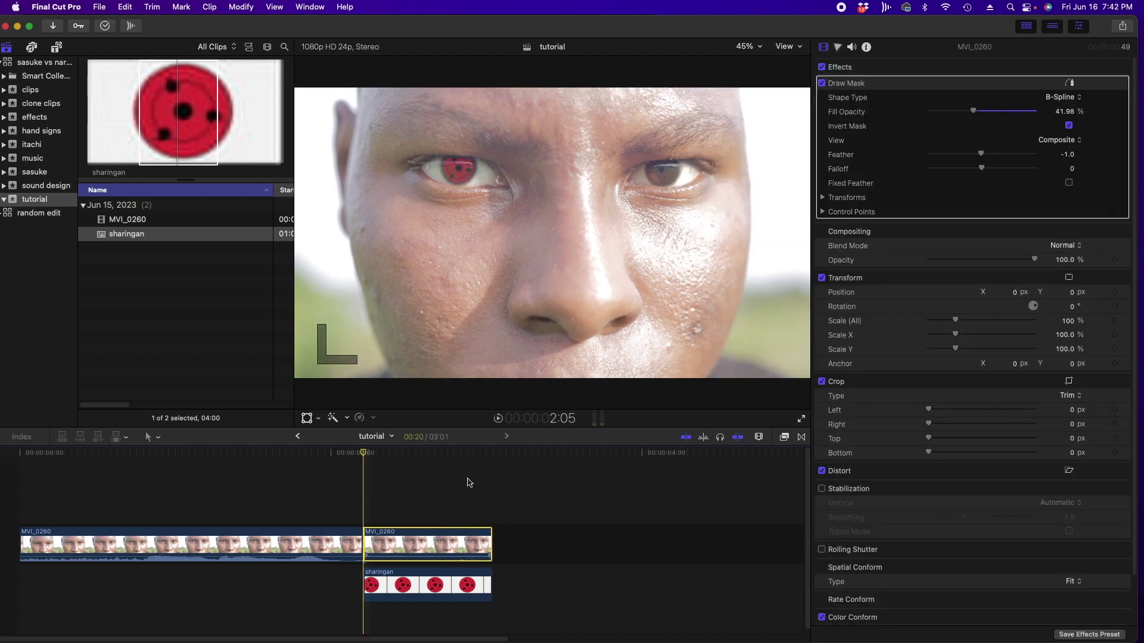
left_click(1070, 83)
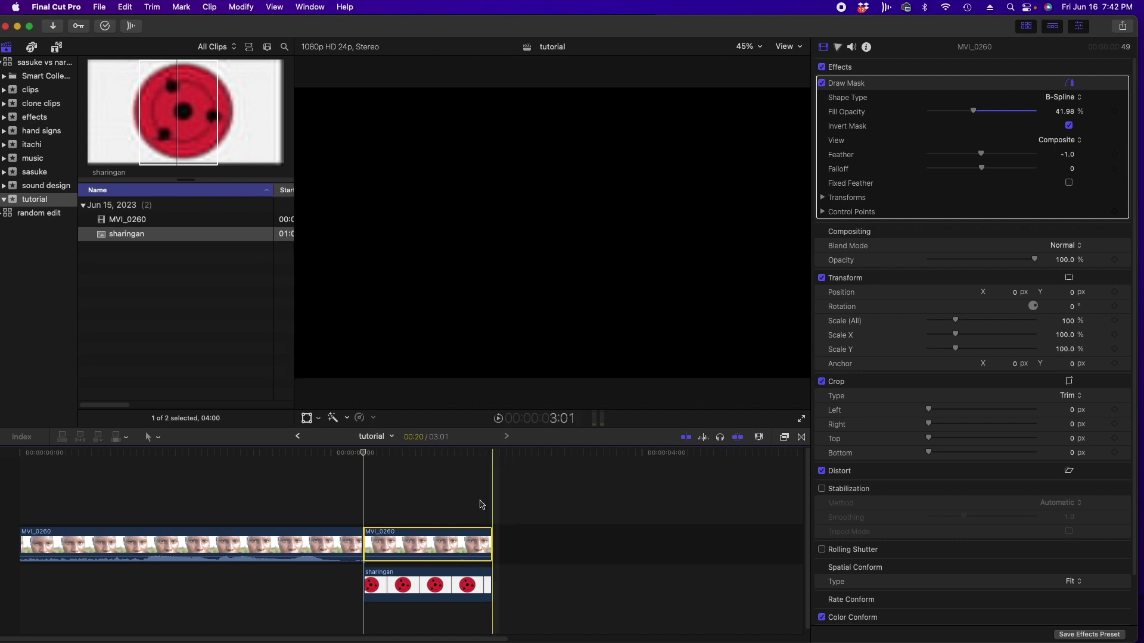
left_click(385, 590)
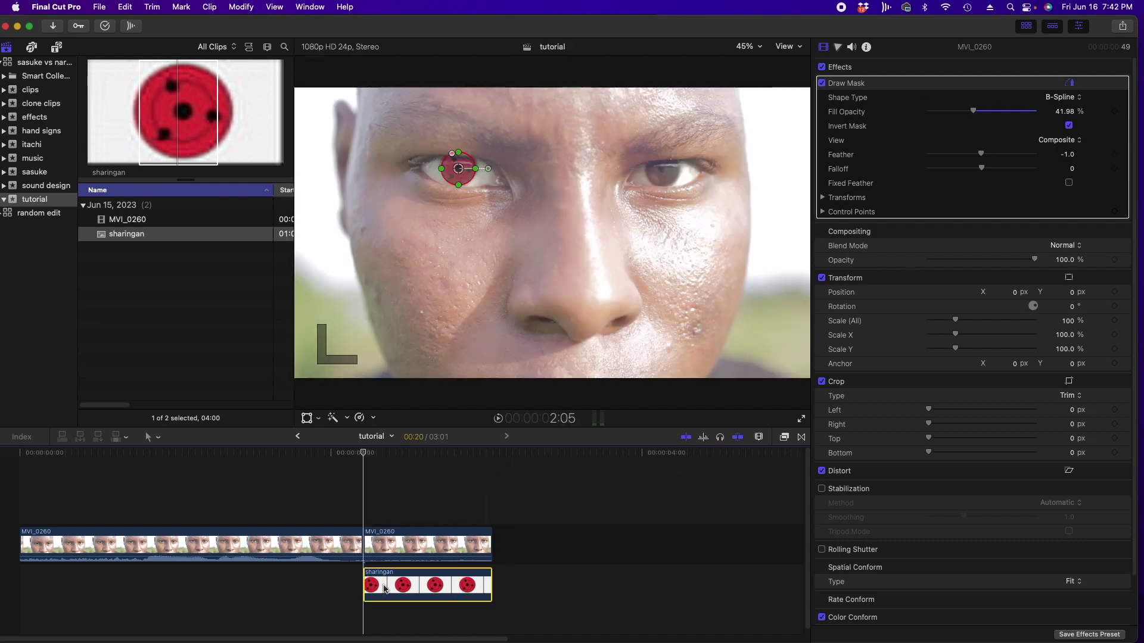
key("v")
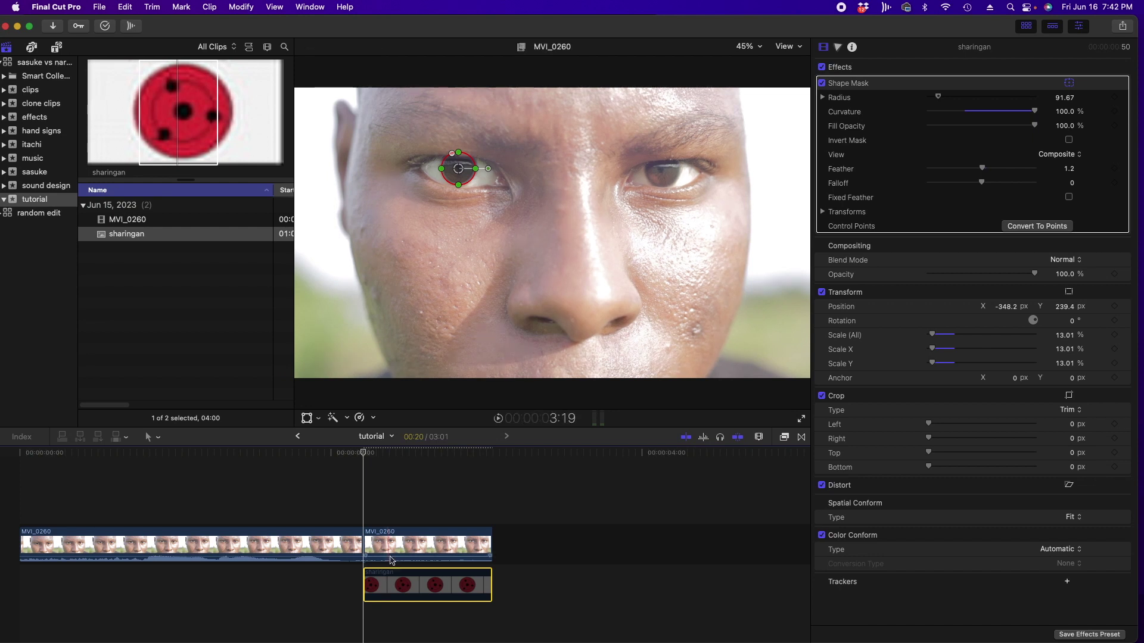
left_click(399, 548)
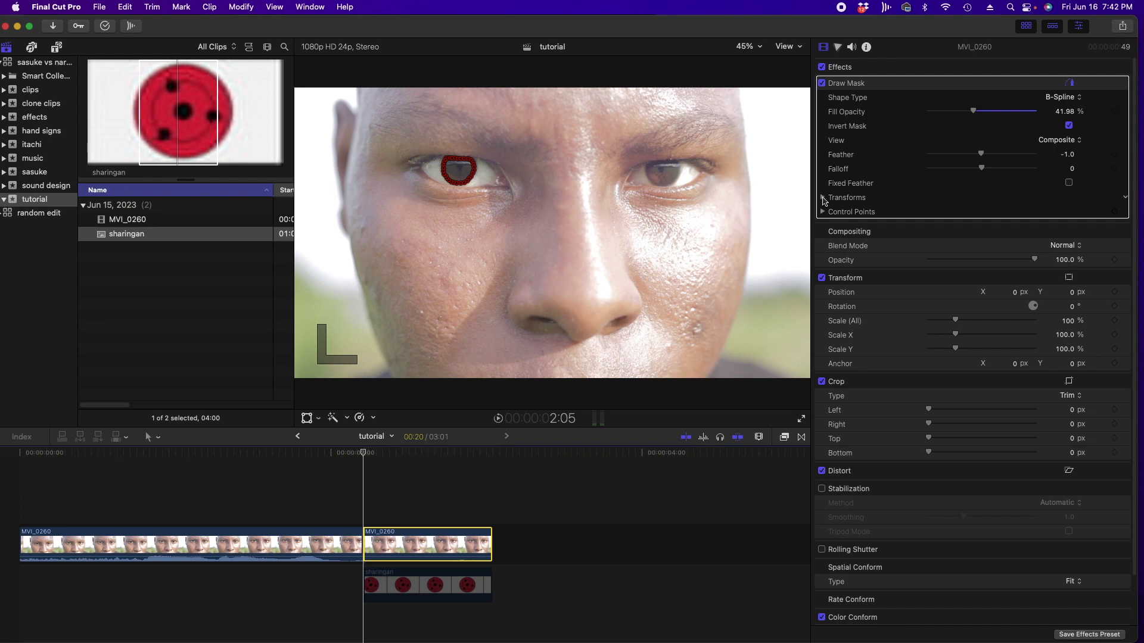
Keyframe the draw mask's Position, Rotation, Scale and Control Points at the clip start, 2:05.
left_click(822, 198)
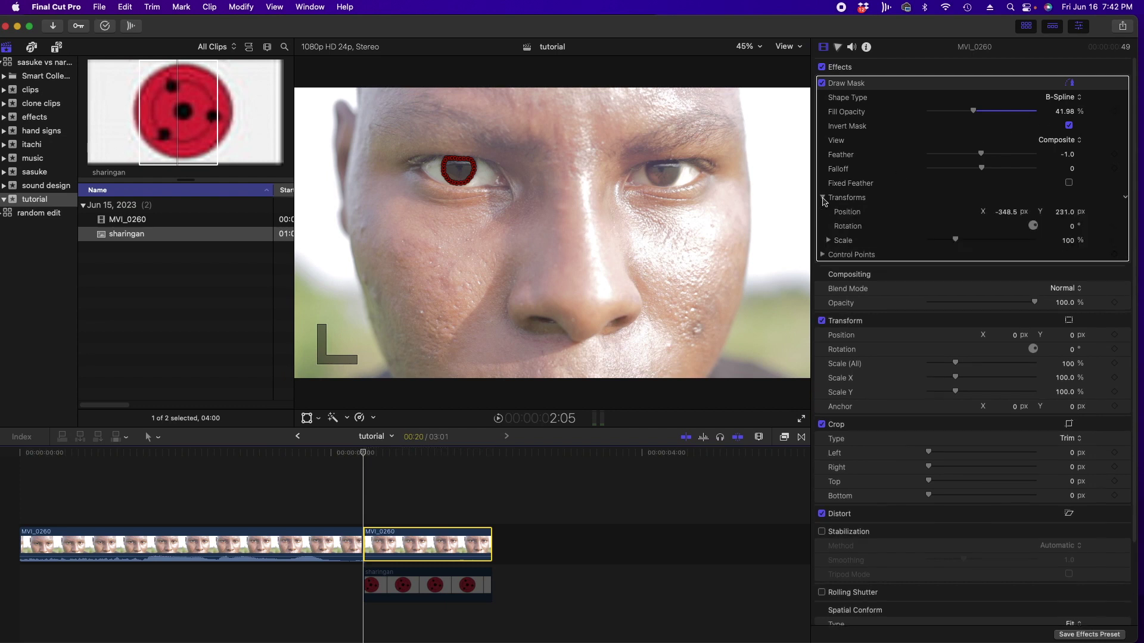
left_click(1115, 212)
left_click(1115, 227)
left_click(1115, 240)
left_click(1115, 254)
key("Right")
key("Right")
key("Right")
key("Right")
key("Right")
key("Right")
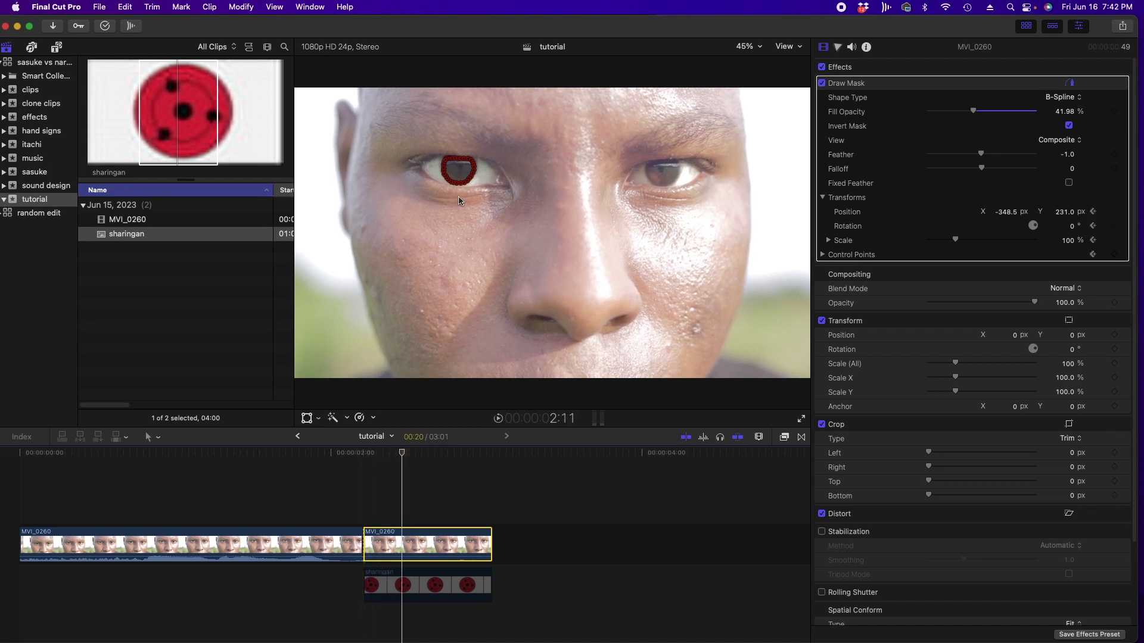
key("Up")
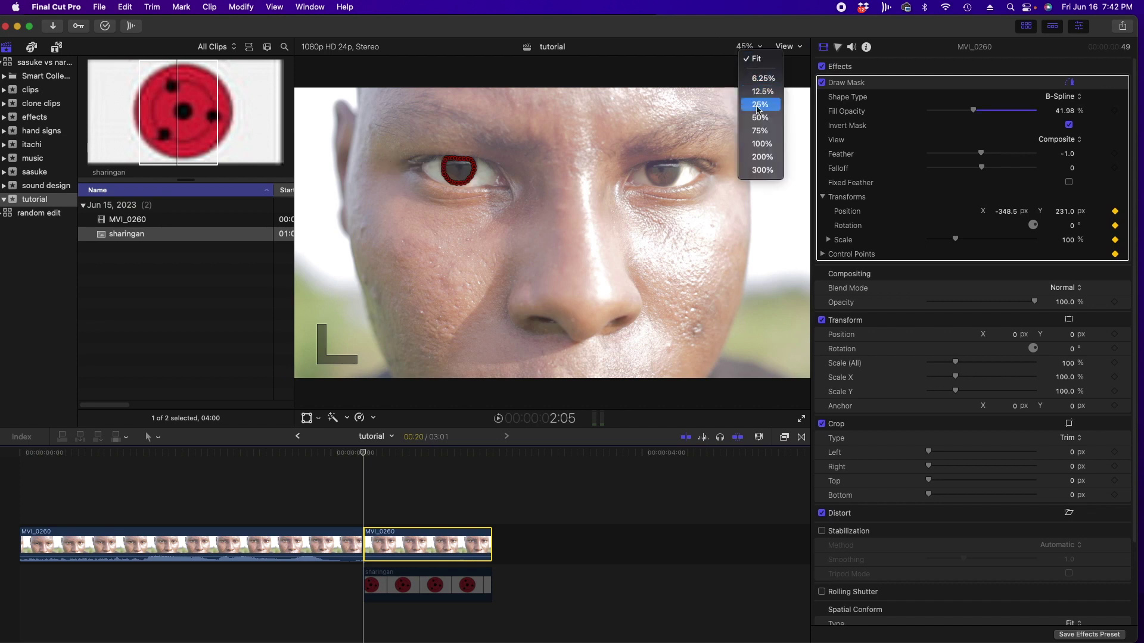
Zoom the viewer to 200% and realign the draw mask with the iris a frame later.
left_click(761, 146)
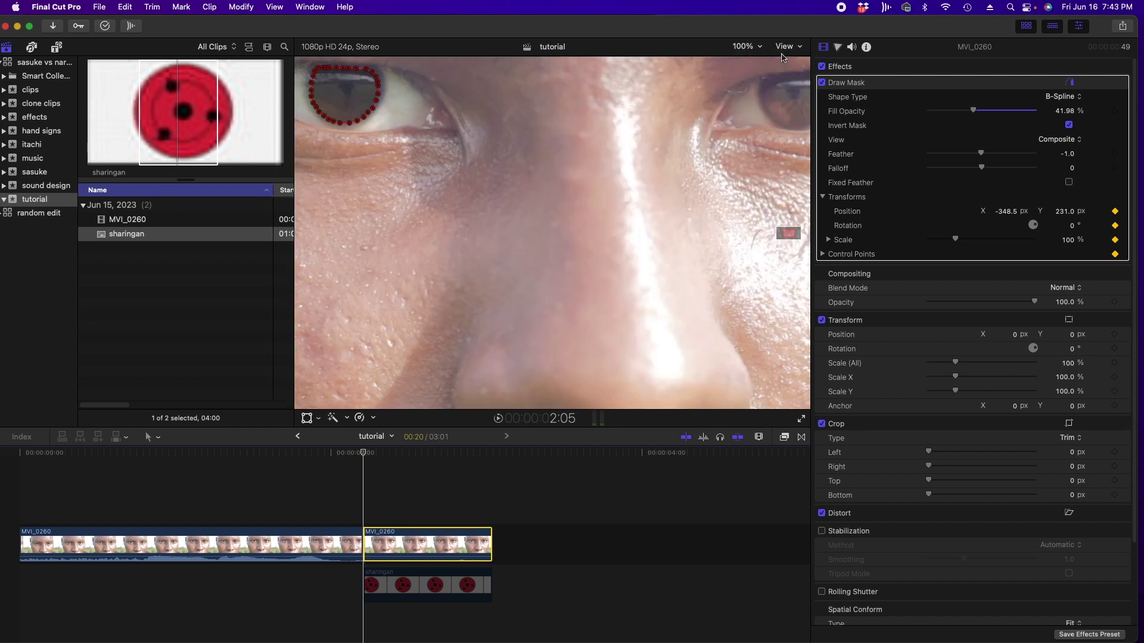
left_click(749, 47)
left_click(759, 157)
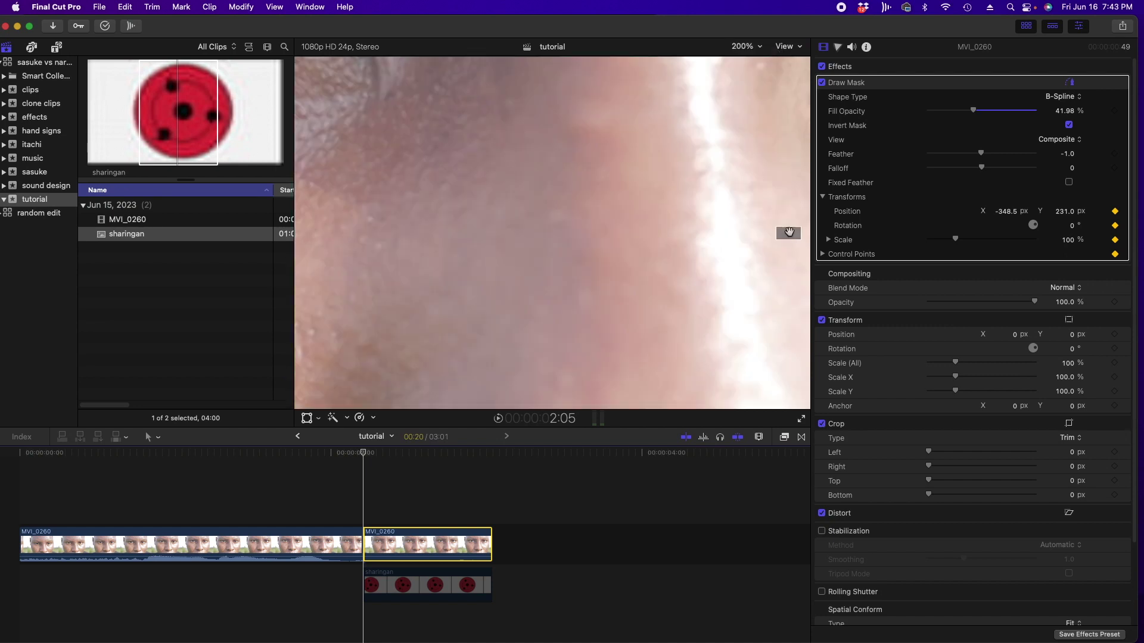
left_click_drag(790, 233, 784, 229)
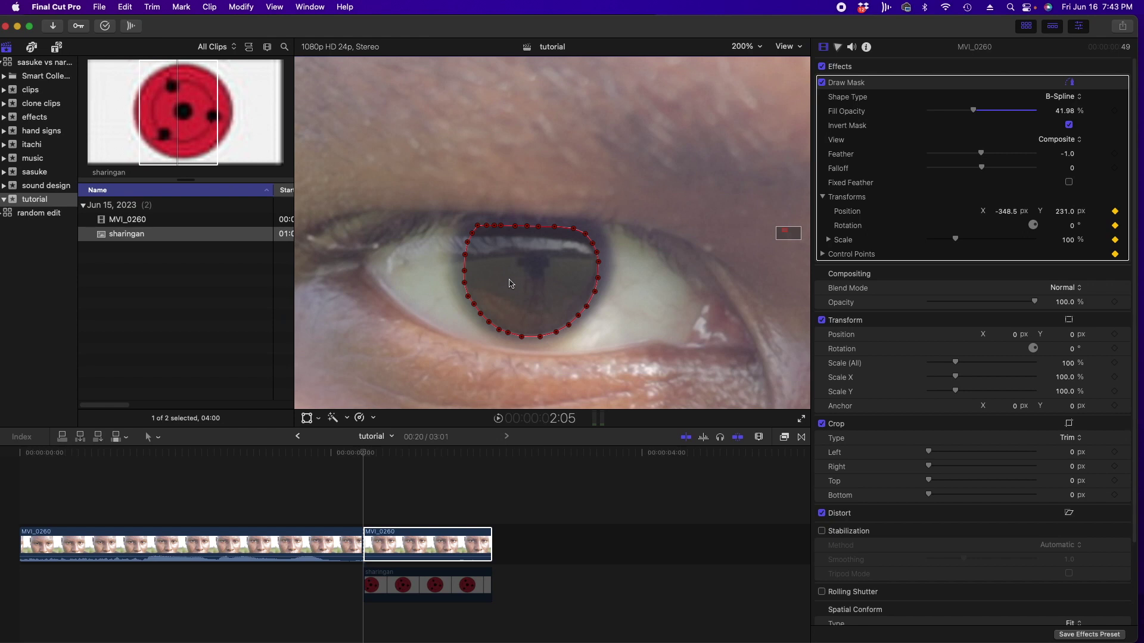
key("Right")
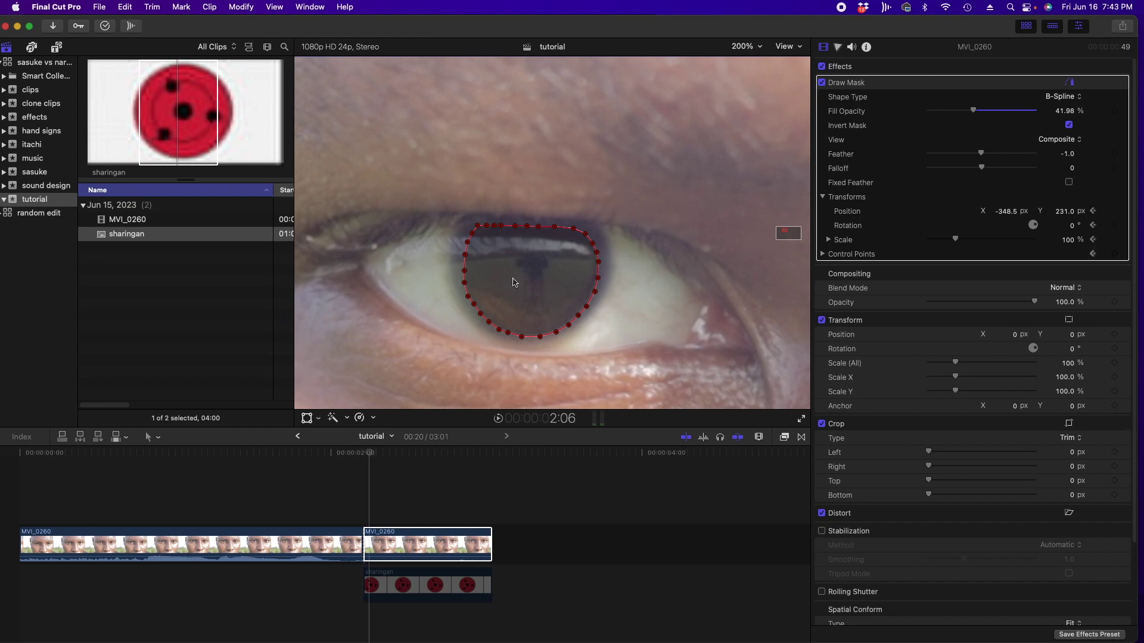
key("Right")
key("Right")
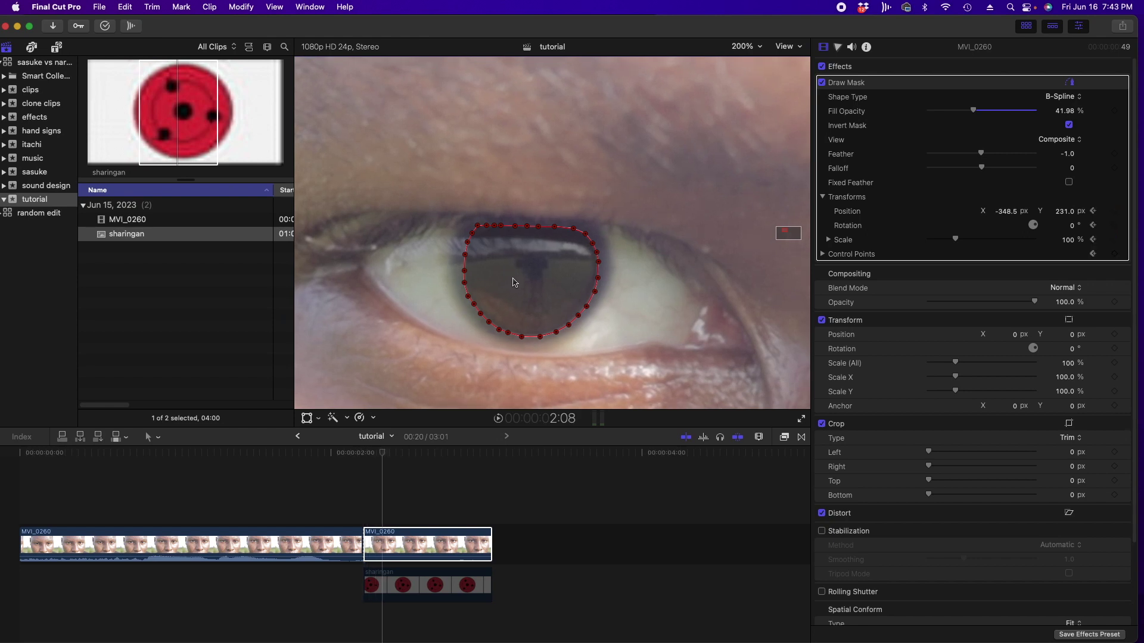
key("Left")
left_click_drag(512, 281, 511, 282)
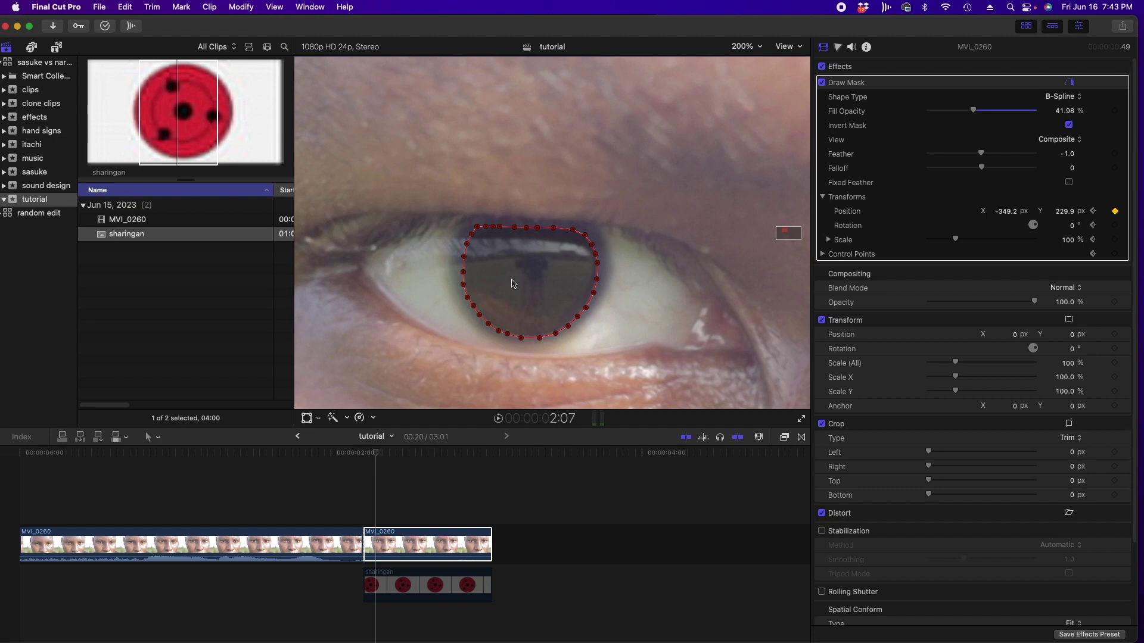
Advance through later frames, shifting the mask right to follow the iris to the clip's end.
key("Right")
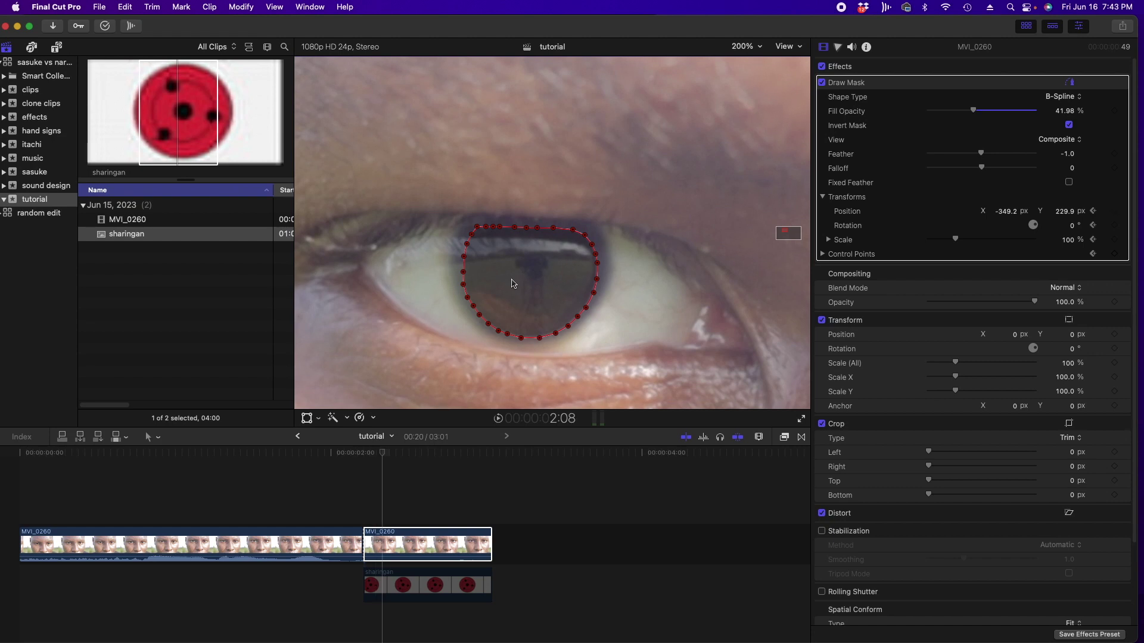
key("Right")
key("Right")
key("Right")
key("Right")
key("Right")
key("Right")
key("Right")
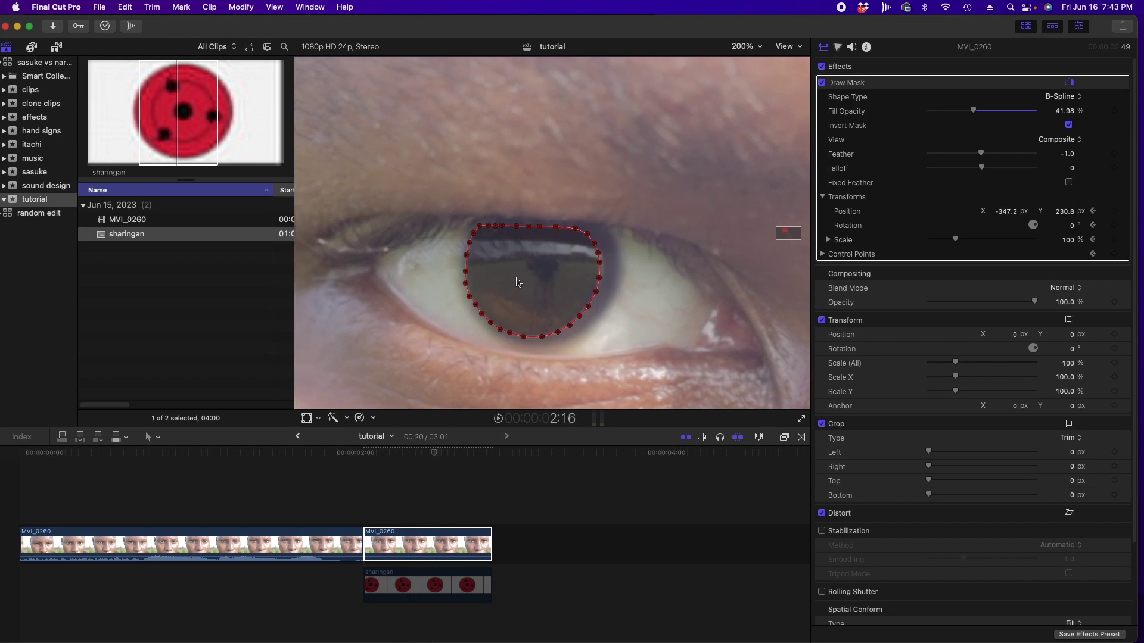
key("Right")
key("Right")
key("Right")
key("Right")
left_click_drag(517, 281, 523, 291)
key("Right")
key("Right")
key("Right")
key("Right")
key("Right")
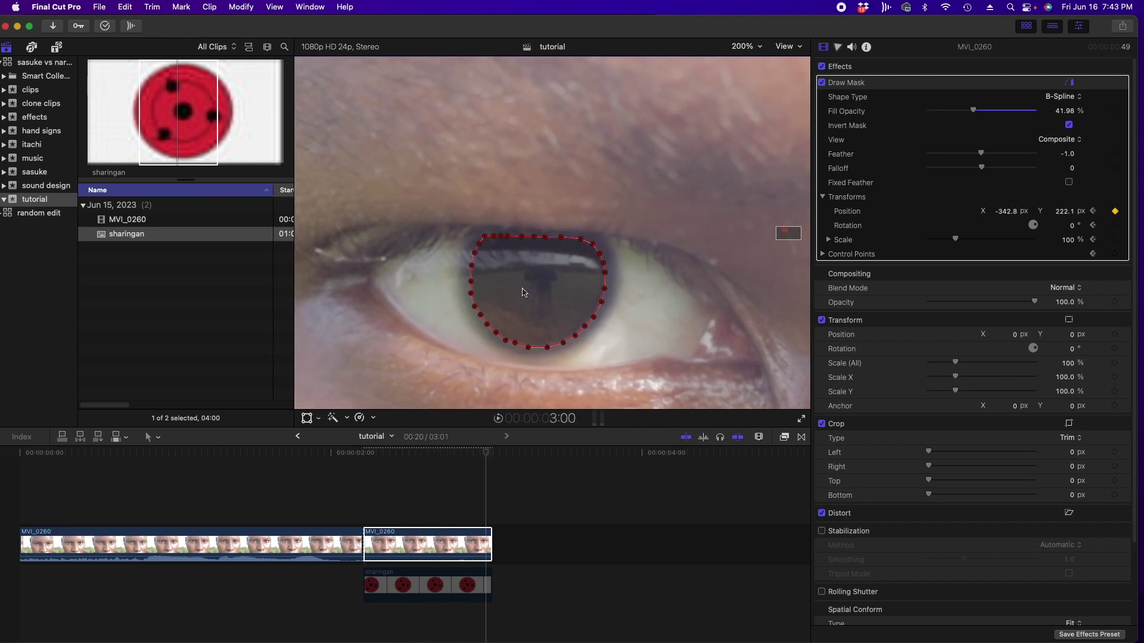
key("Right")
left_click(373, 502)
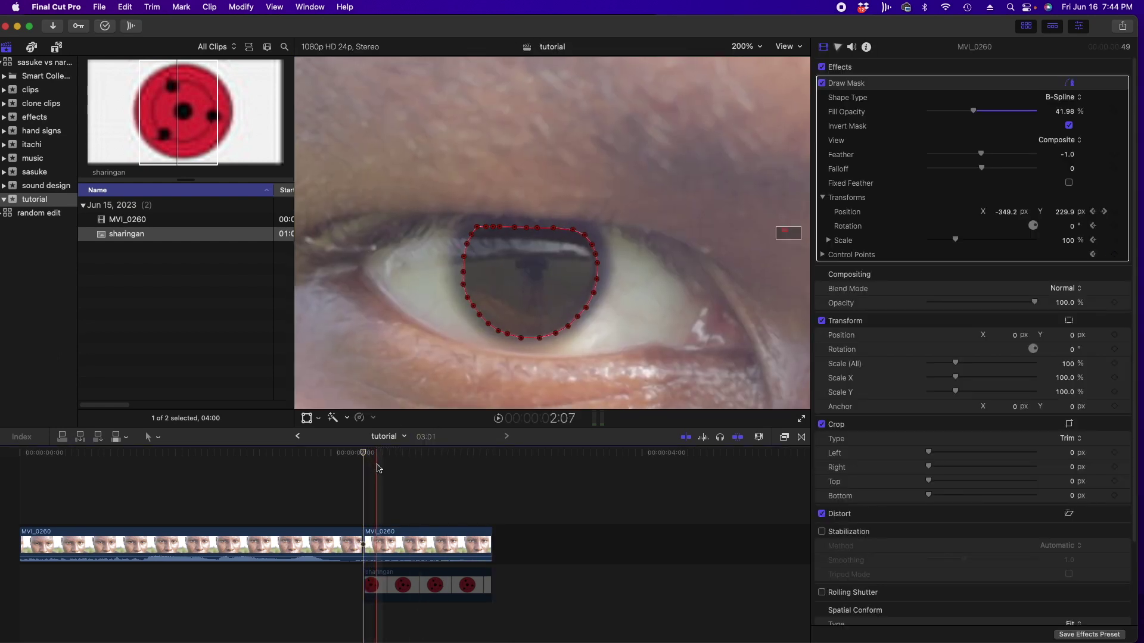
Disable the sharingan overlay clip with V and reselect the MVI_0260 clip.
left_click(425, 584)
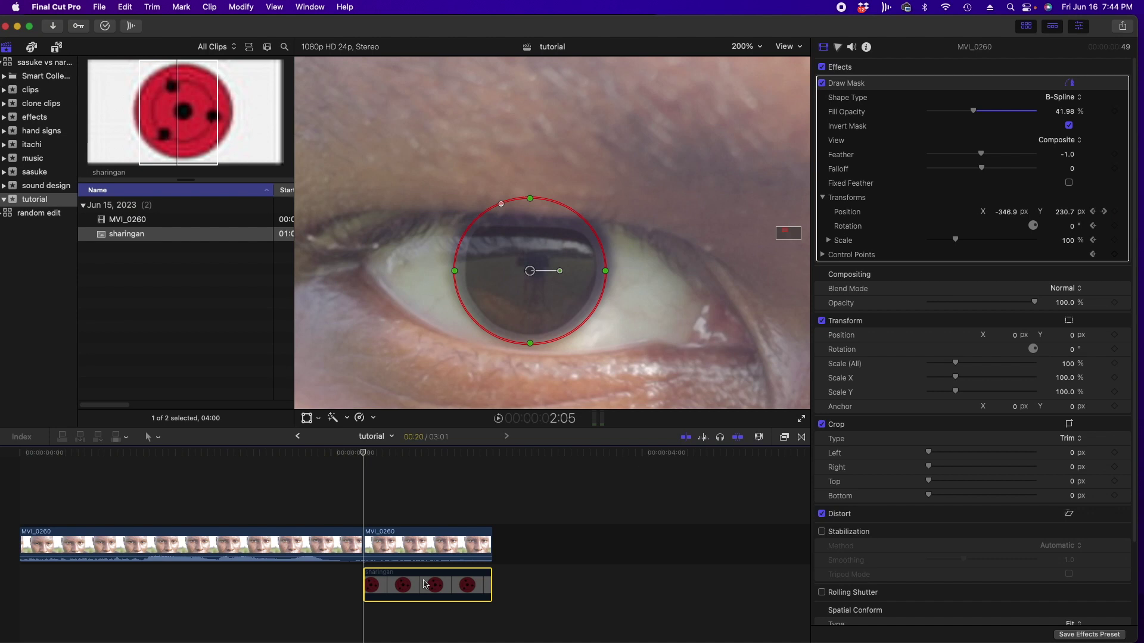
left_click(425, 584)
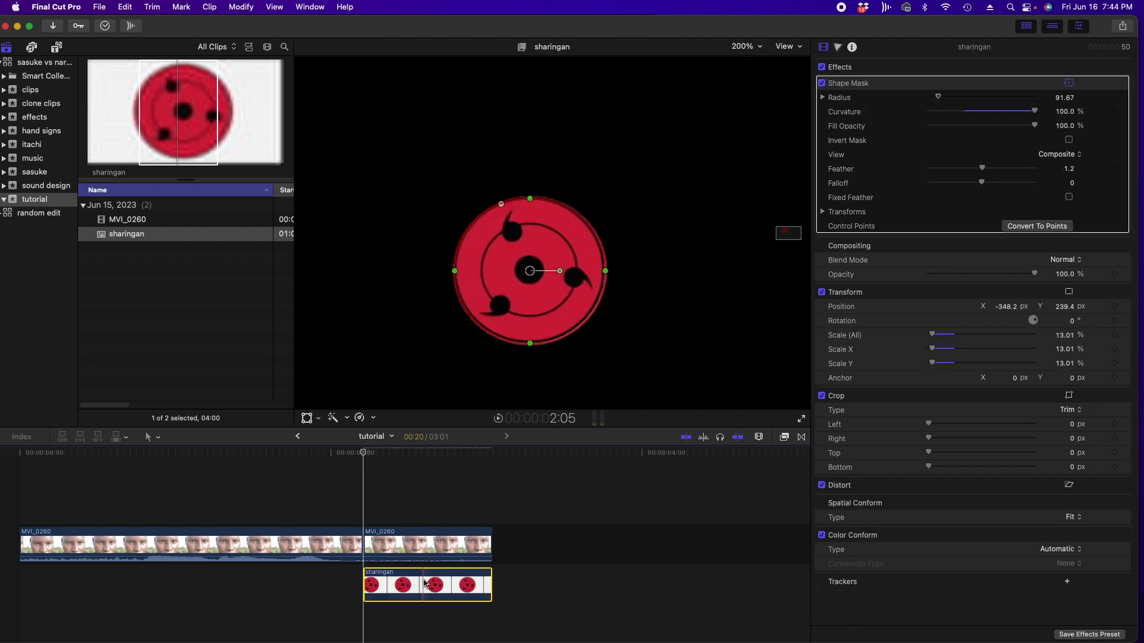
left_click(444, 547)
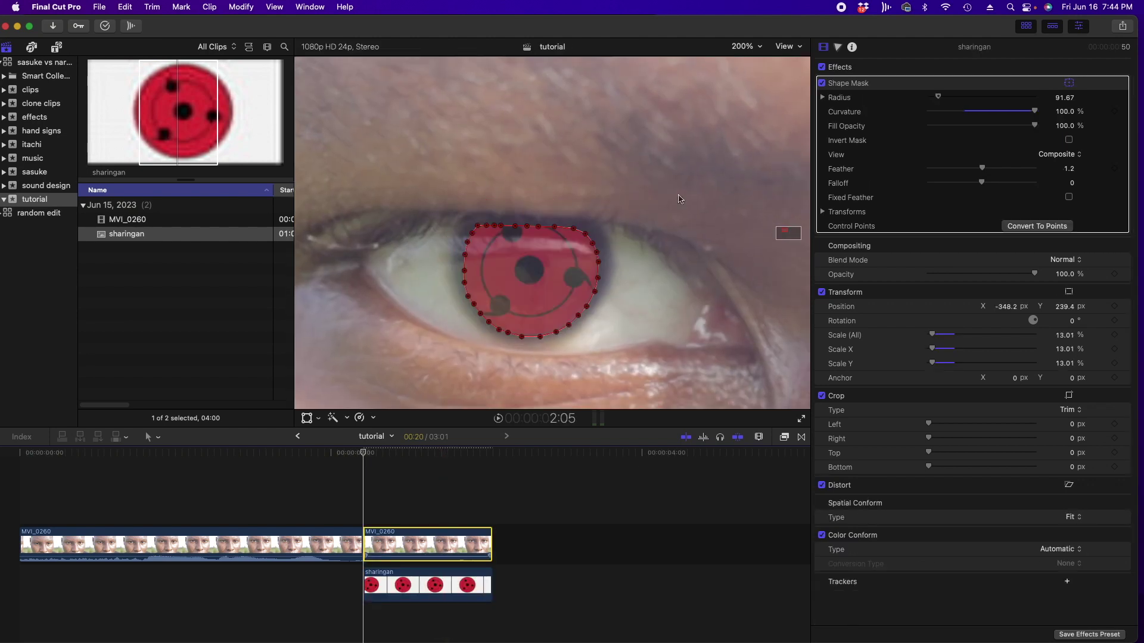
left_click(422, 589)
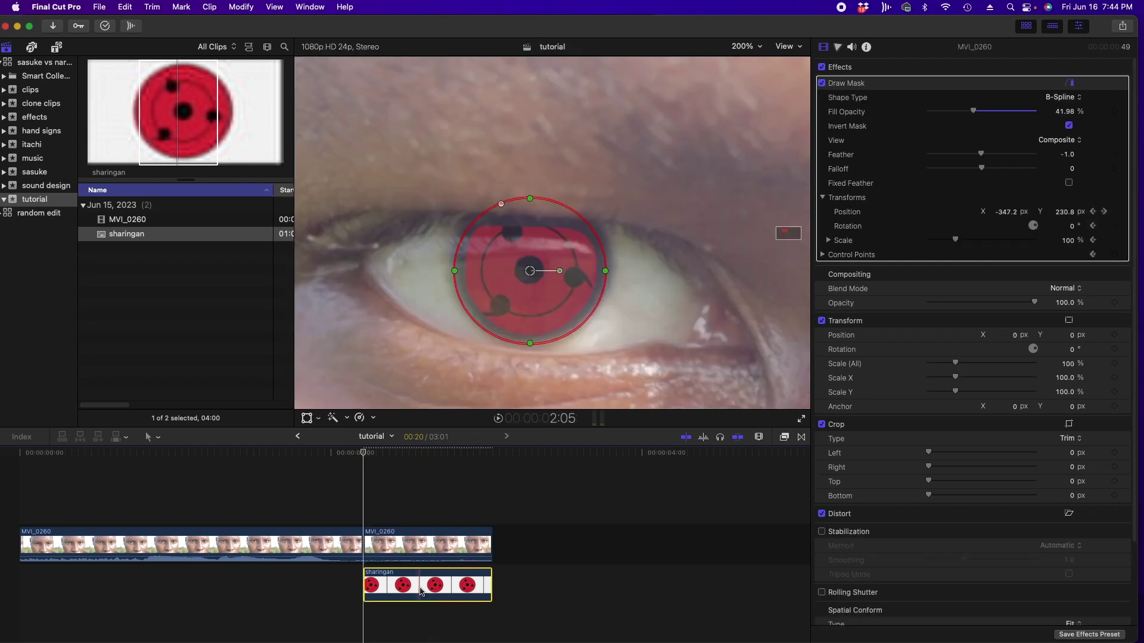
key("v")
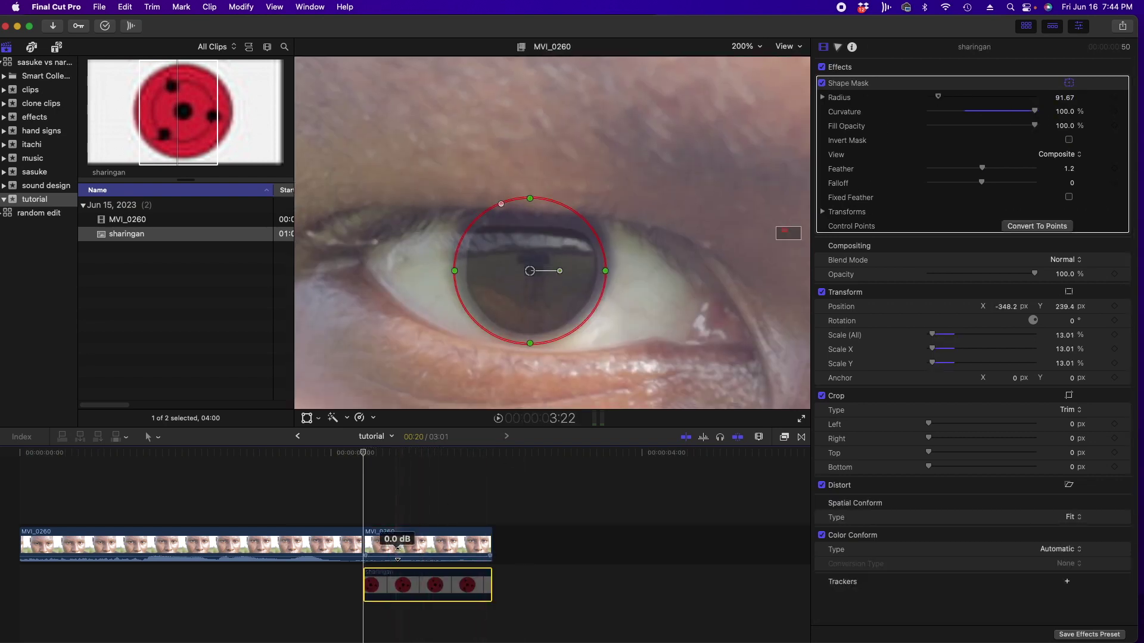
left_click(411, 545)
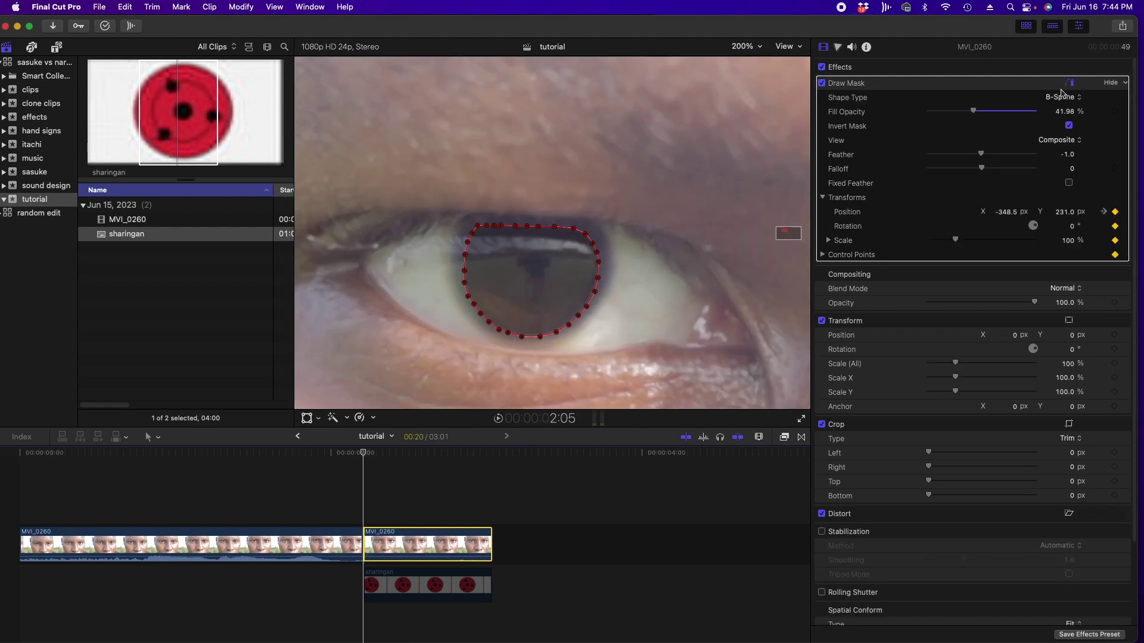
Step through frames and nudge the draw mask down onto the iris.
key("Right")
key("Right")
key("Right")
key("Right")
key("Right")
key("Right")
key("Right")
key("Right")
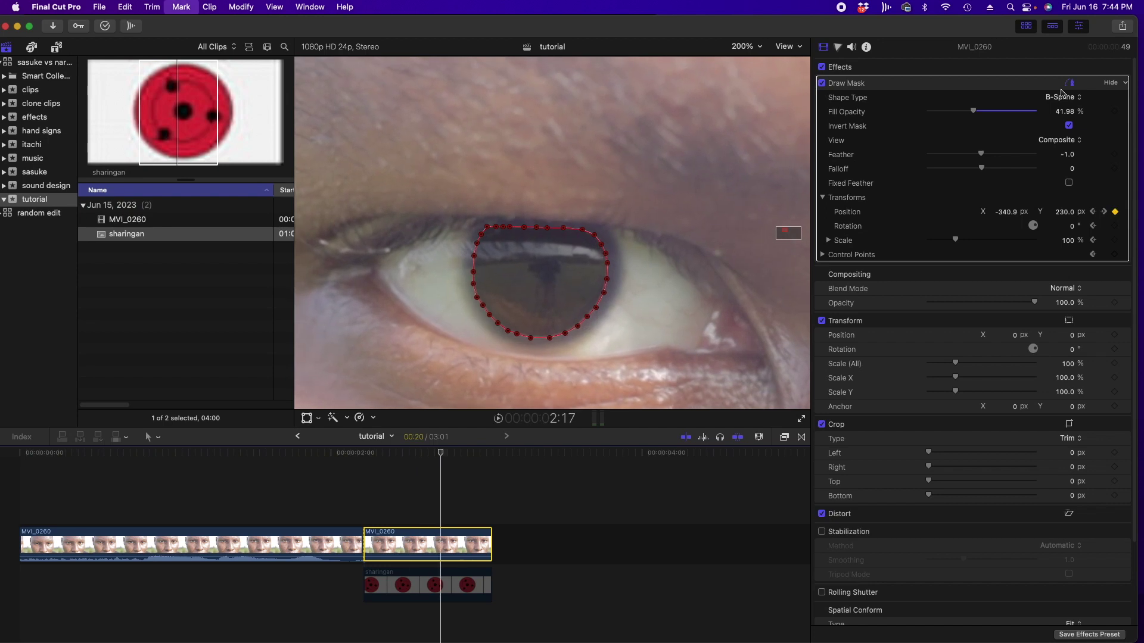
key("Right")
key("Right")
key("Right")
key("Right")
key("Right")
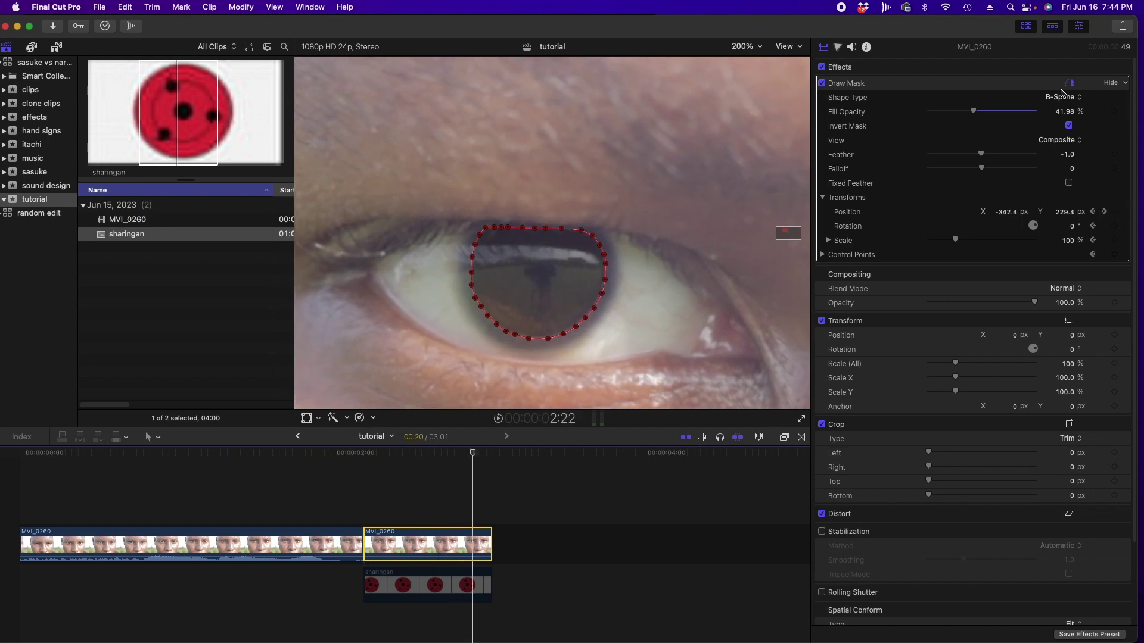
key("Right")
key("Right")
key("Right")
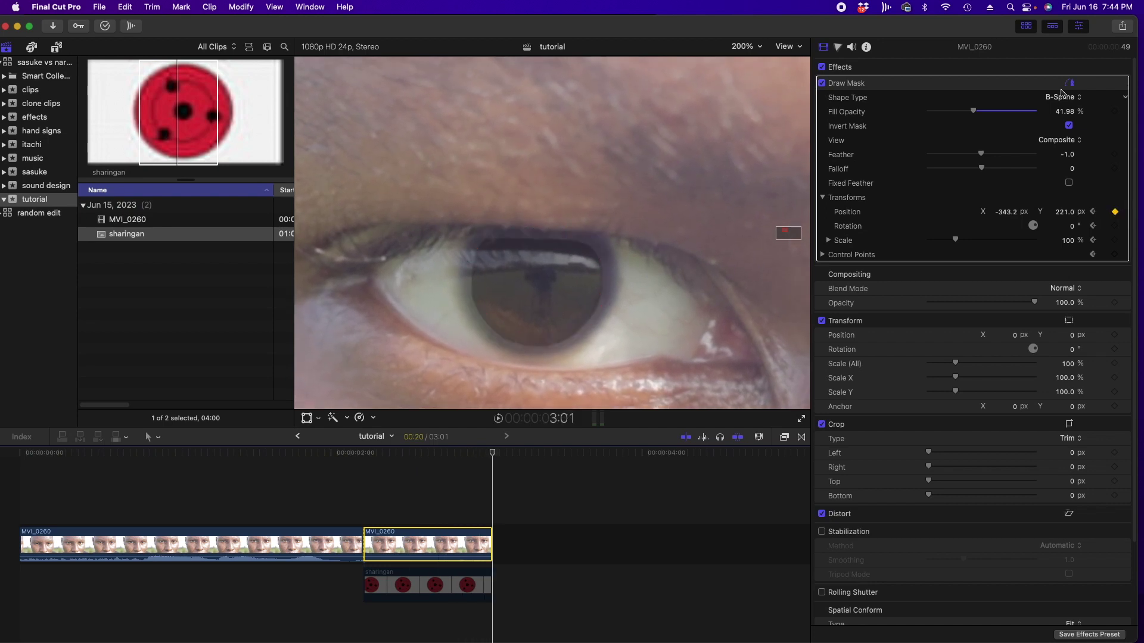
key("Left")
key("Left")
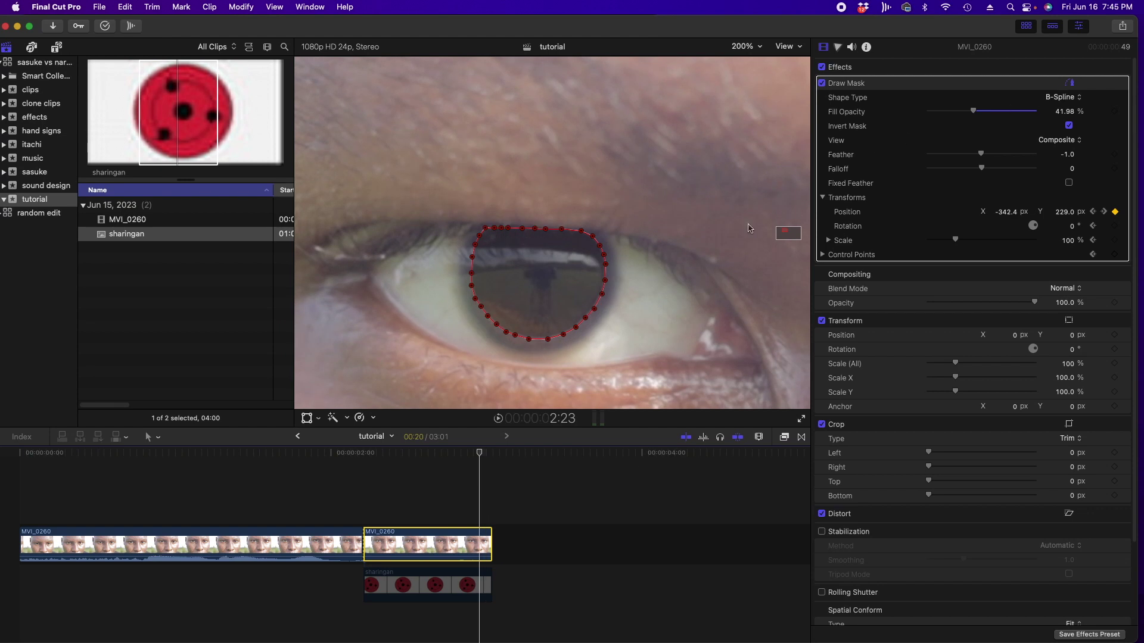
left_click_drag(543, 305, 544, 310)
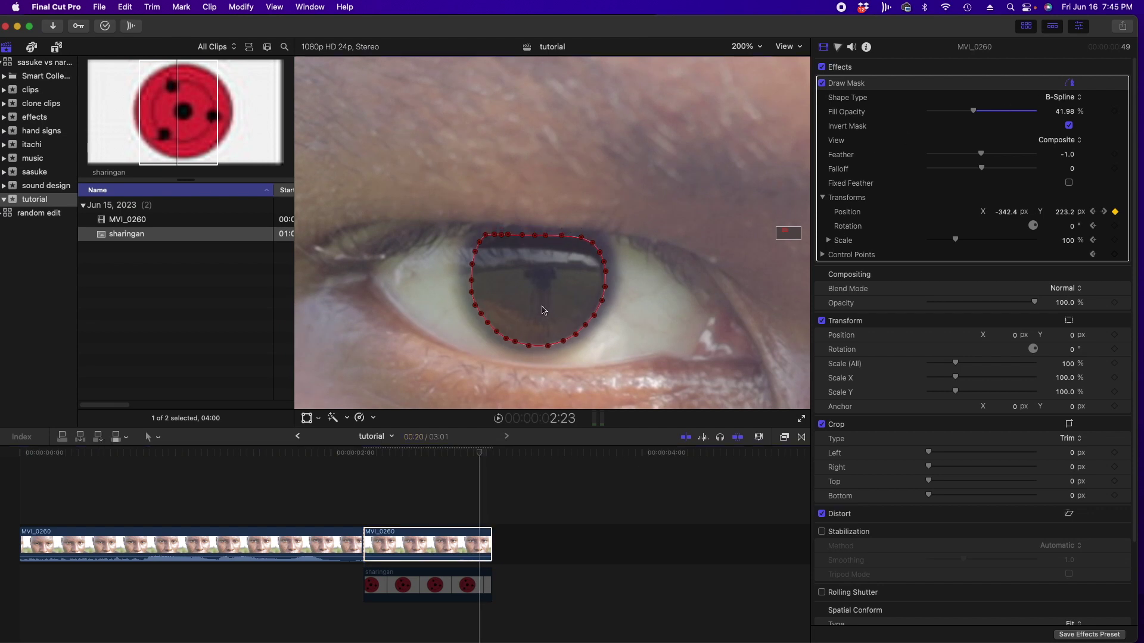
key("Left")
Step back and forth through frames to check the mask tracking, then select the sharingan clip.
key("Left")
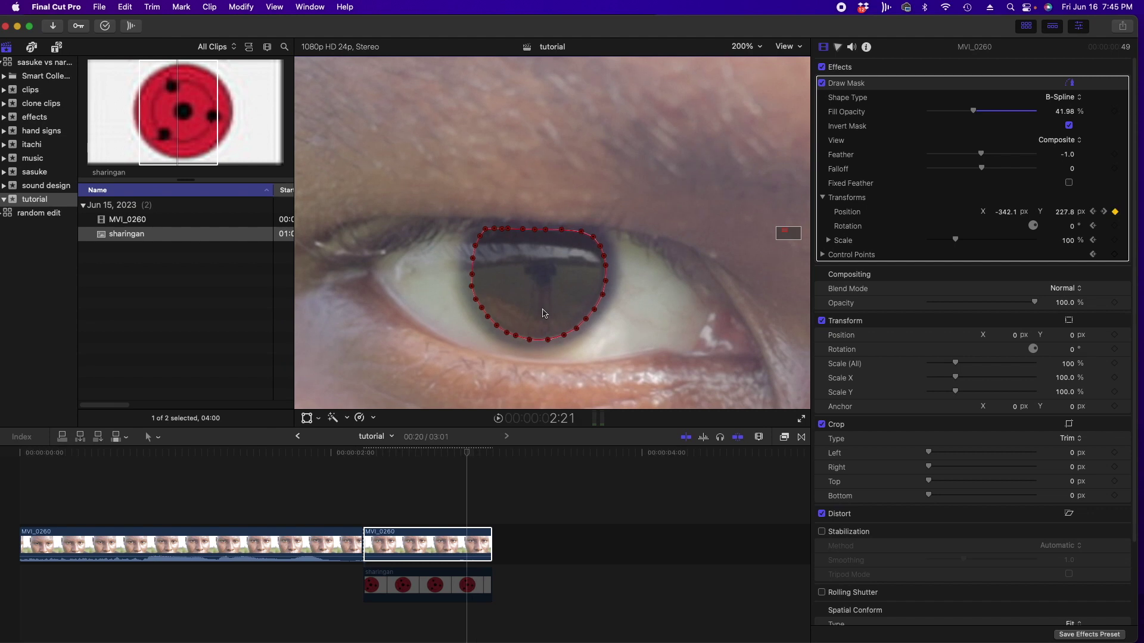
left_click_drag(543, 310, 545, 315)
key("Left")
key("Left")
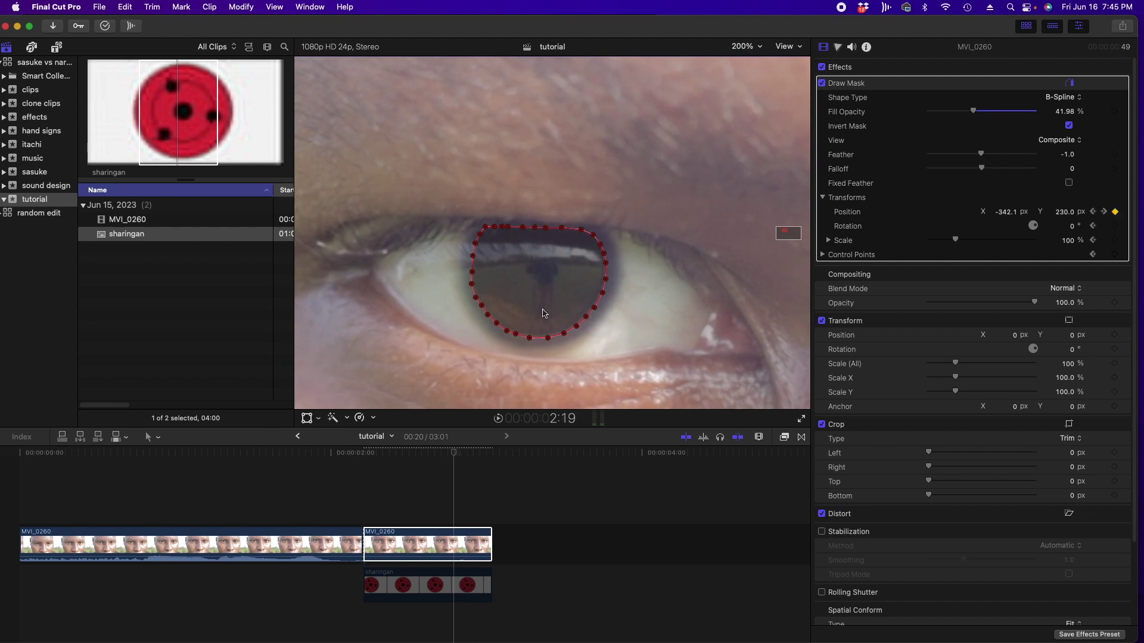
key("Left")
key("Left")
key("Left")
key("Left")
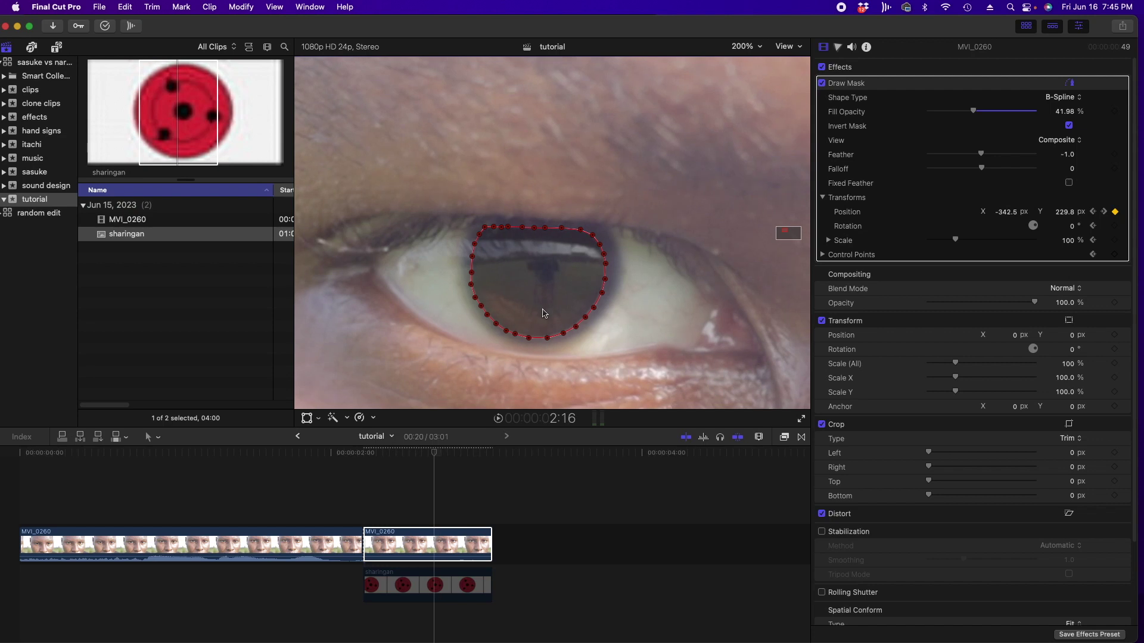
key("Left")
key("Left")
key("Left")
key("Left")
key("Left")
key("Left")
key("Left")
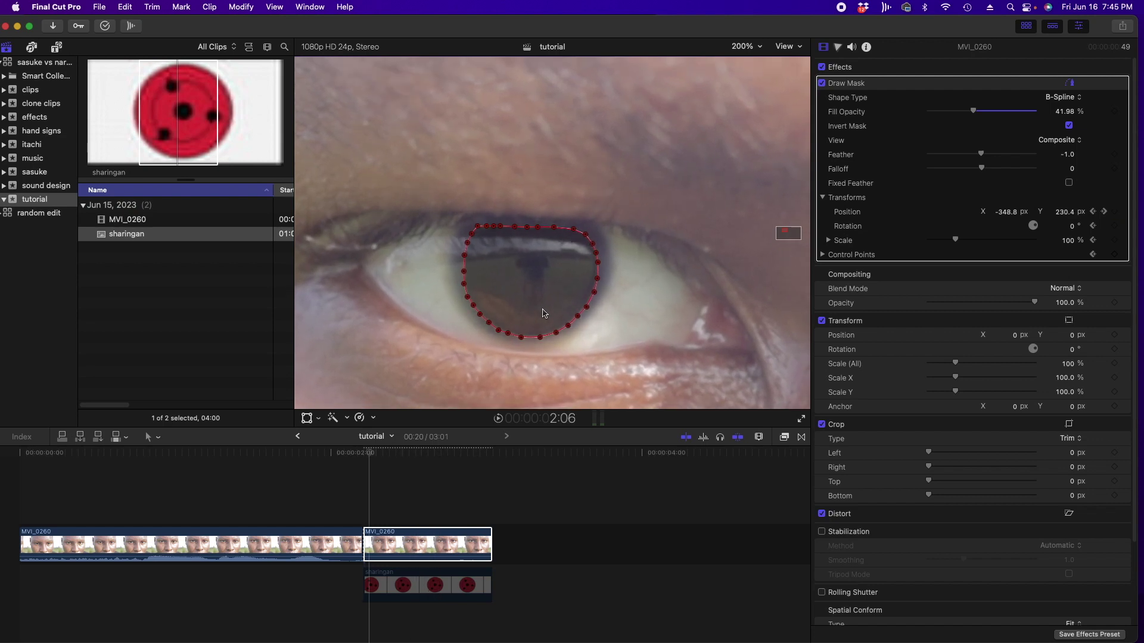
key("Right")
key("Right")
key("Right")
key("Right")
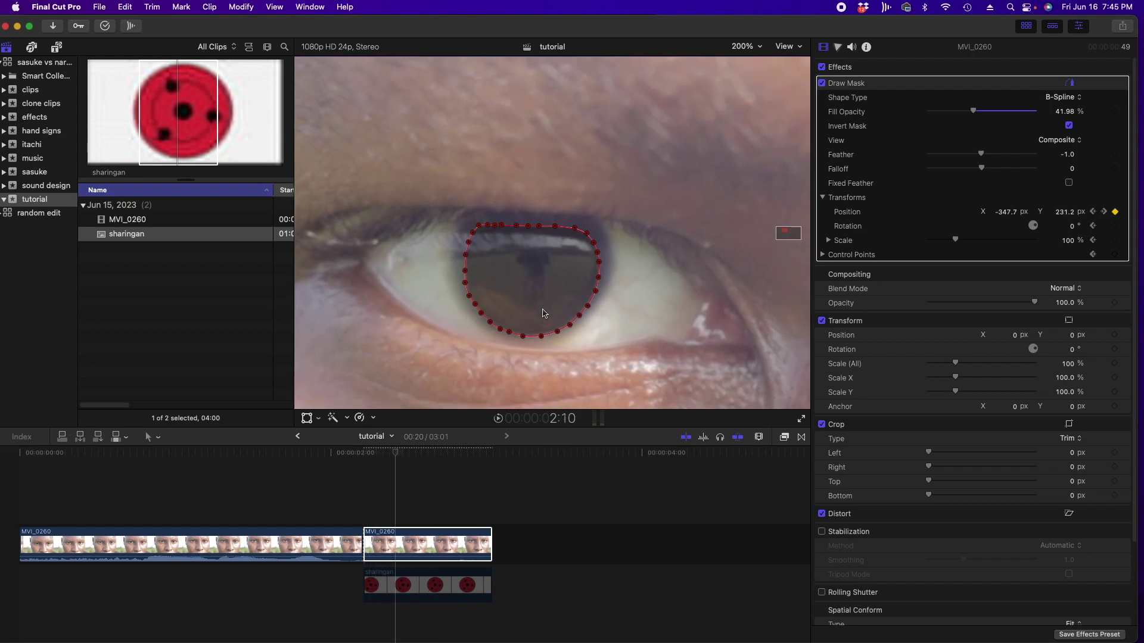
key("Right")
key("Right")
key("Right")
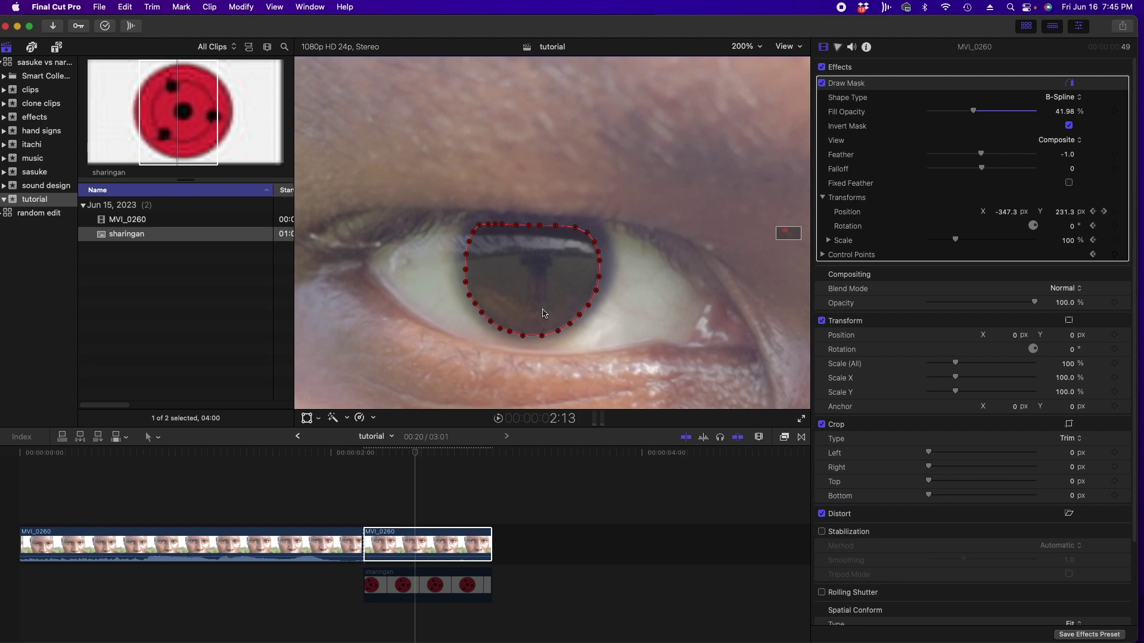
key("Right")
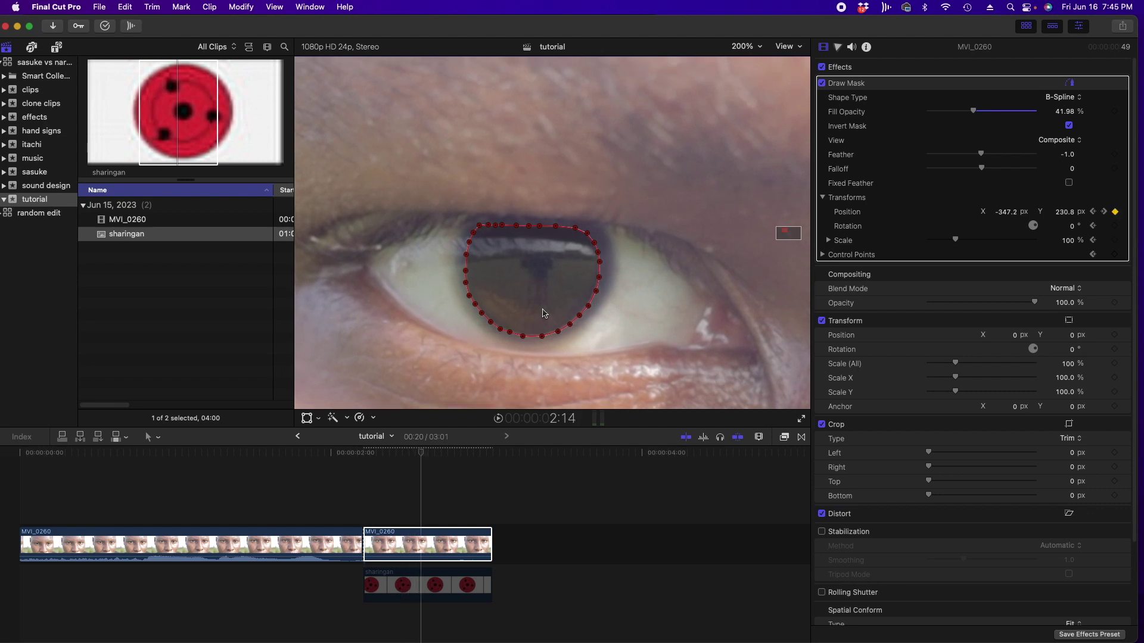
key("Right")
key("Right")
key("Right")
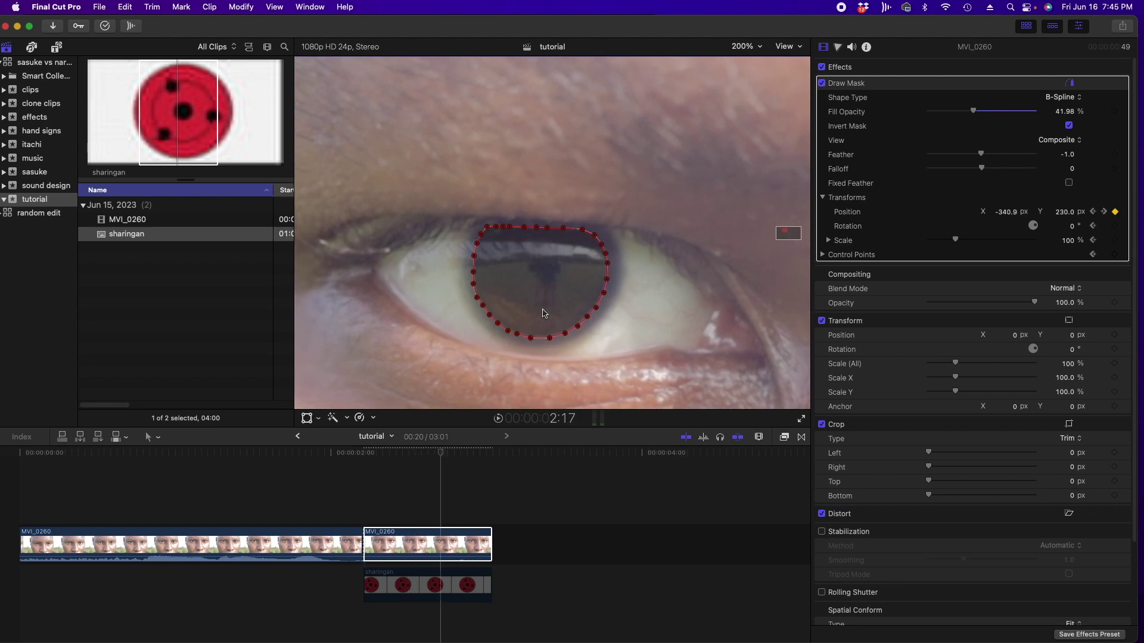
key("Right")
key("Right")
key("Right")
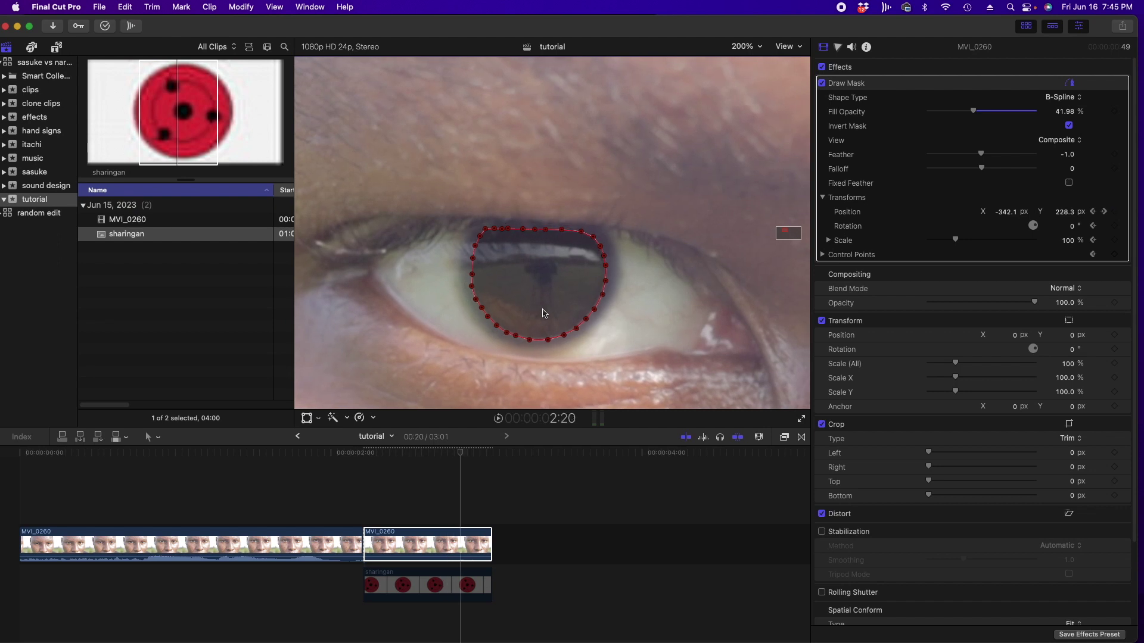
left_click(432, 589)
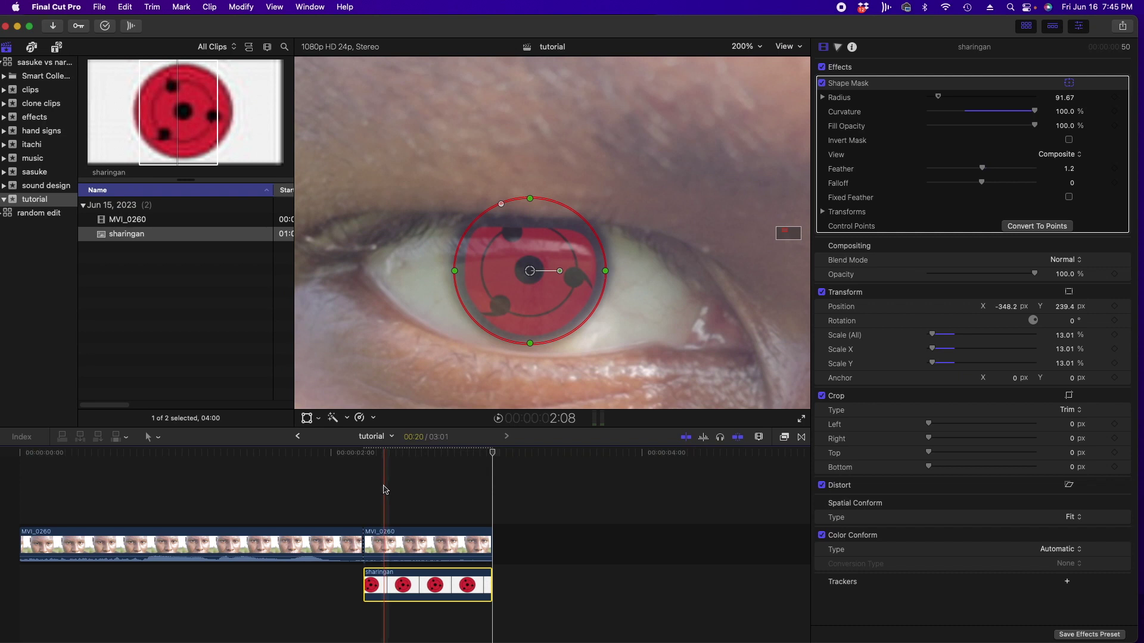
Return to 2:05, select the sharingan clip, zoom the viewer to 200% and show its transform handles.
left_click(363, 454)
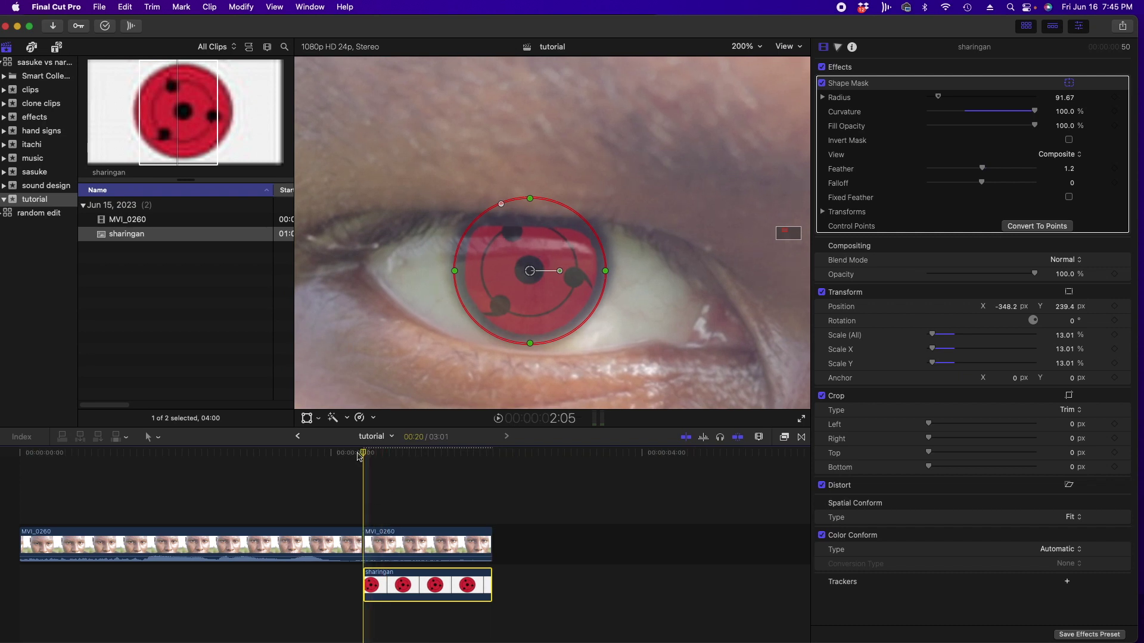
left_click_drag(359, 456, 468, 479)
key("super+minus")
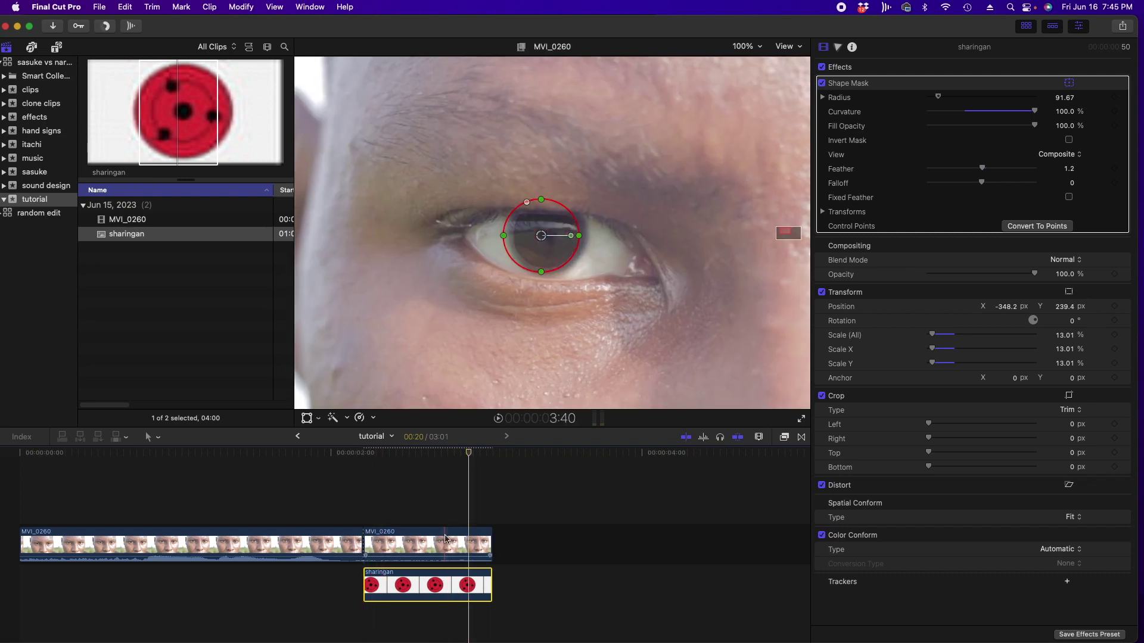
left_click(445, 540)
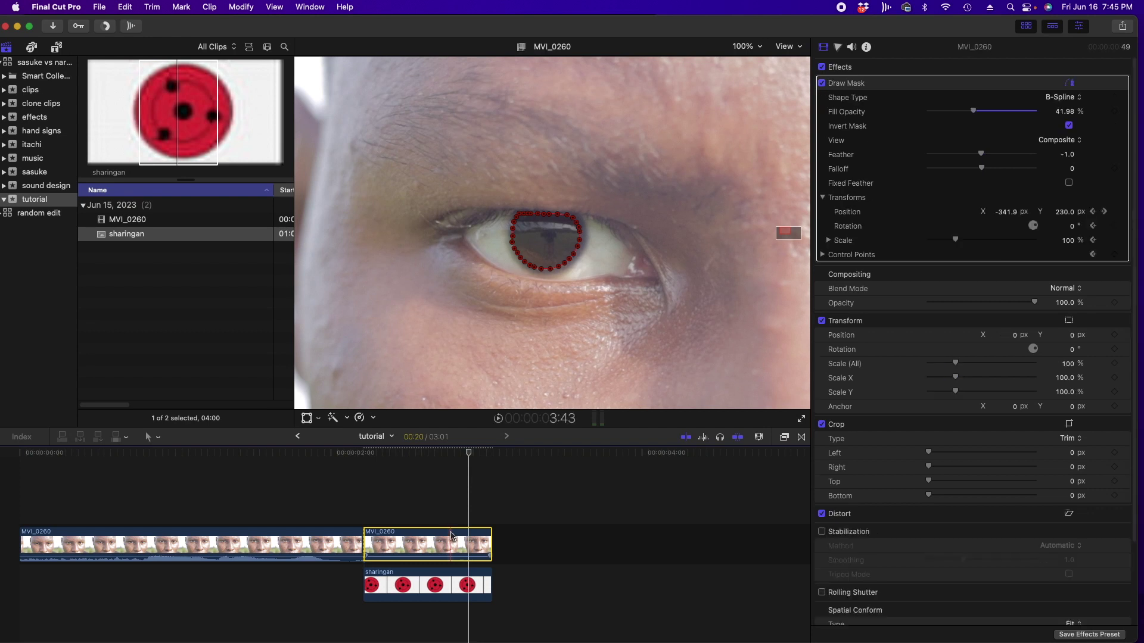
left_click(393, 584)
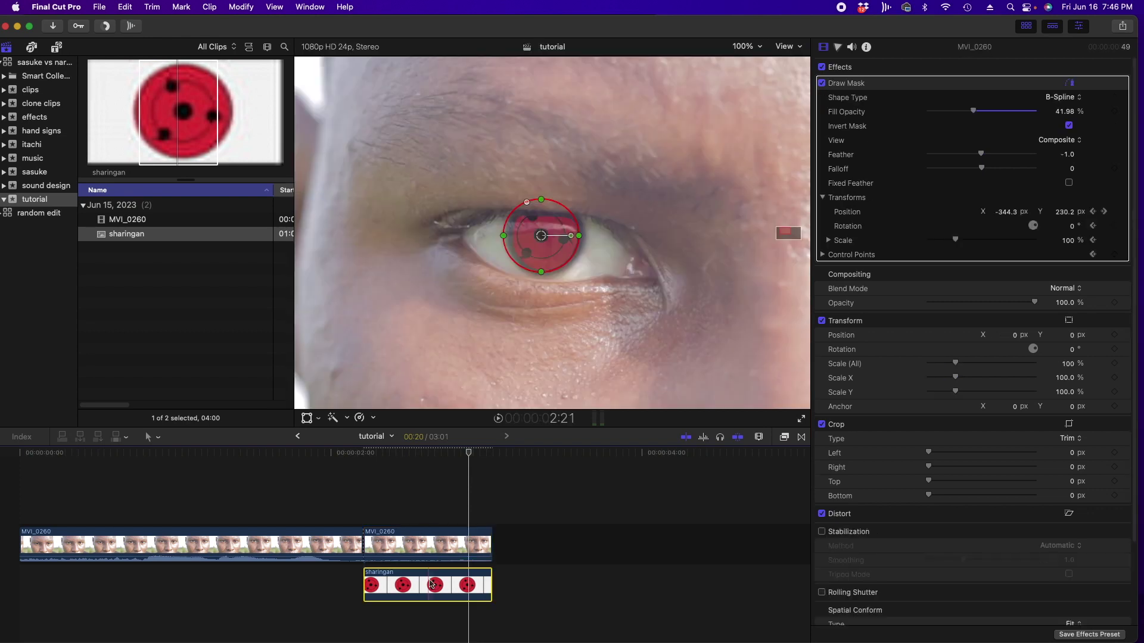
left_click(367, 499)
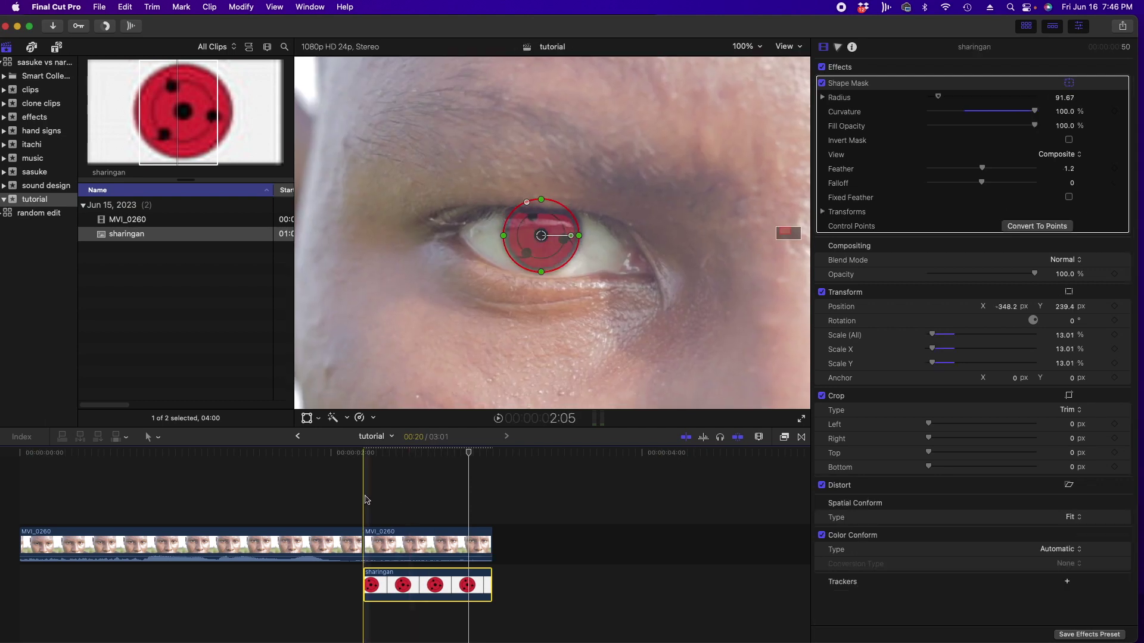
left_click(389, 587)
key("super+equal")
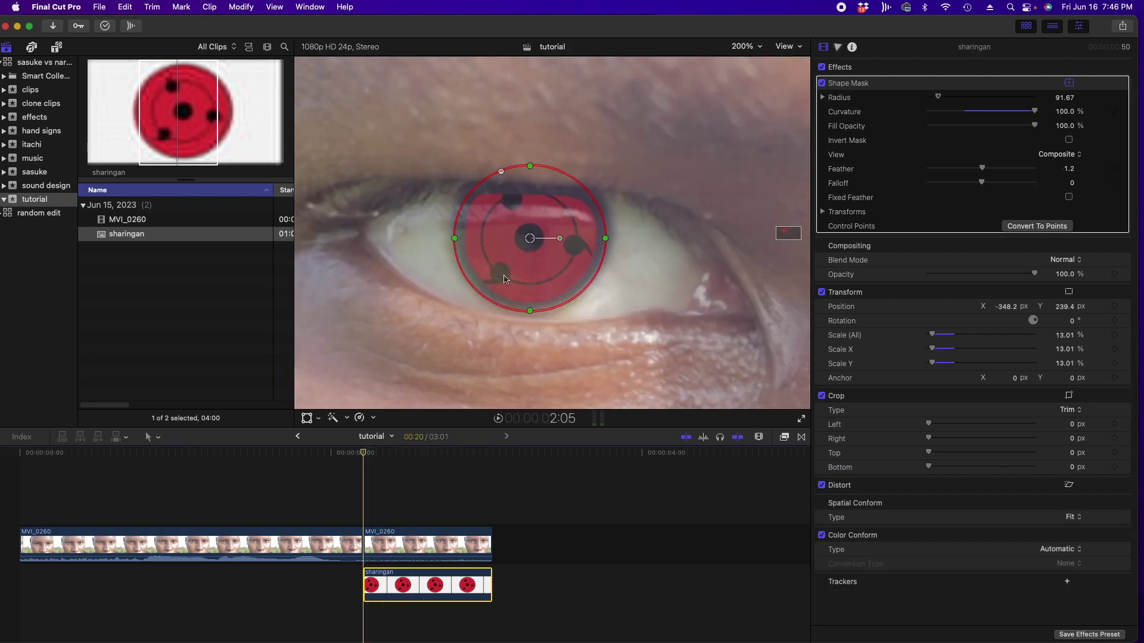
left_click(308, 421)
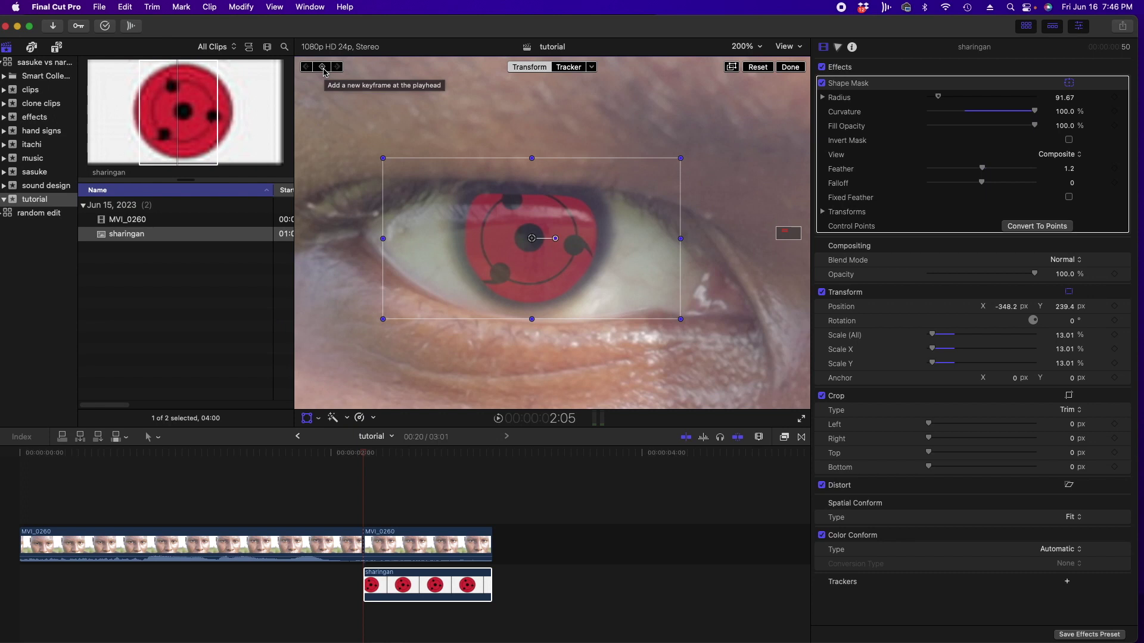
Add a transform keyframe at 2:05, then step forward and drag the sharingan back onto the iris.
left_click(322, 67)
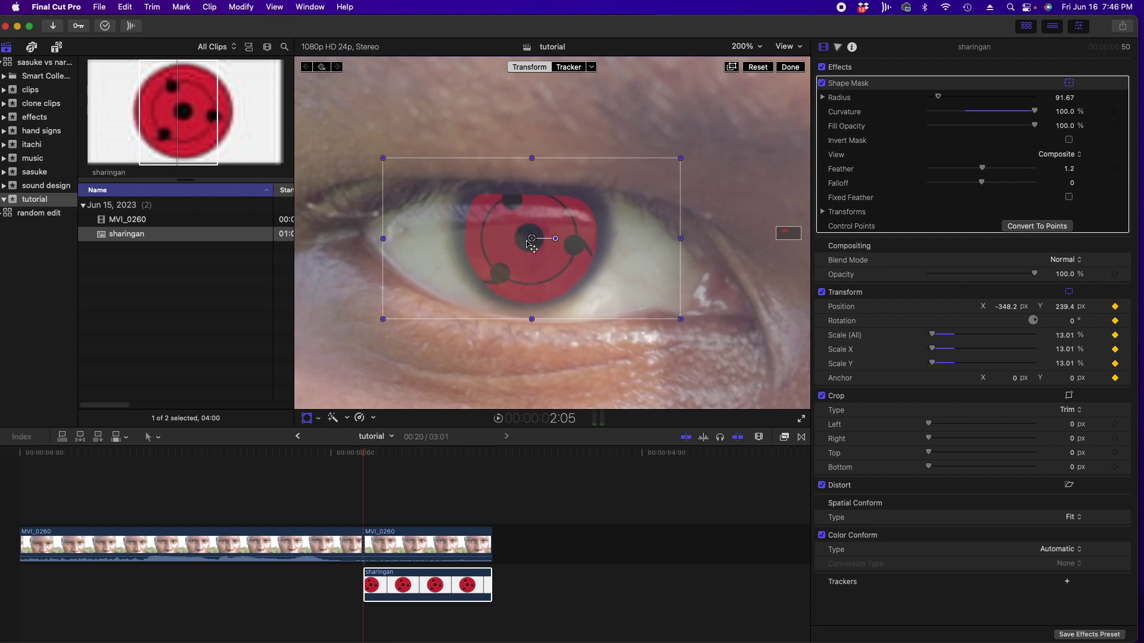
key("Right")
key("Right")
key("Right")
key("Right")
key("Right")
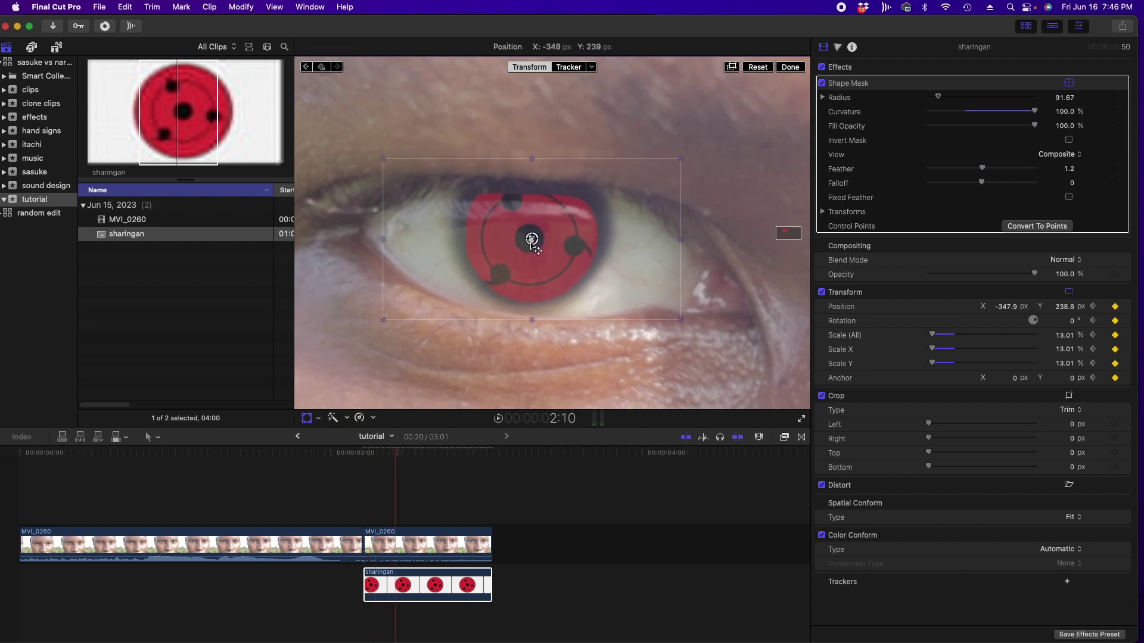
key("Right")
key("Right")
key("Right")
key("Right")
key("Right")
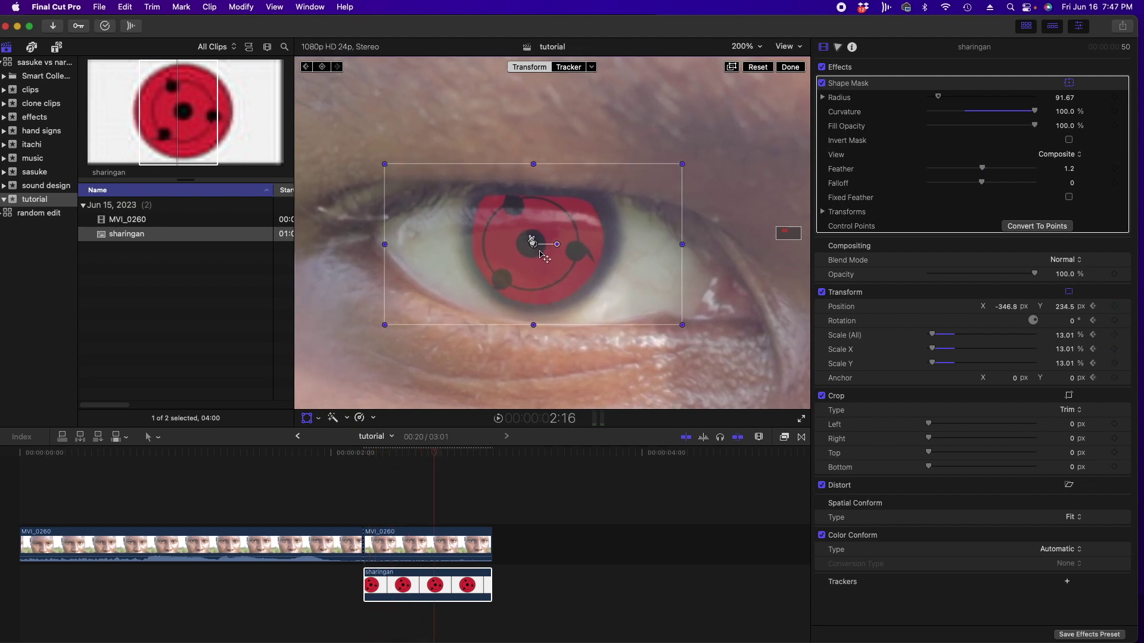
key("Right")
key("Right")
left_click_drag(539, 257, 550, 266)
key("Right")
key("Right")
key("Right")
key("Right")
key("Right")
key("Right")
left_click(371, 498)
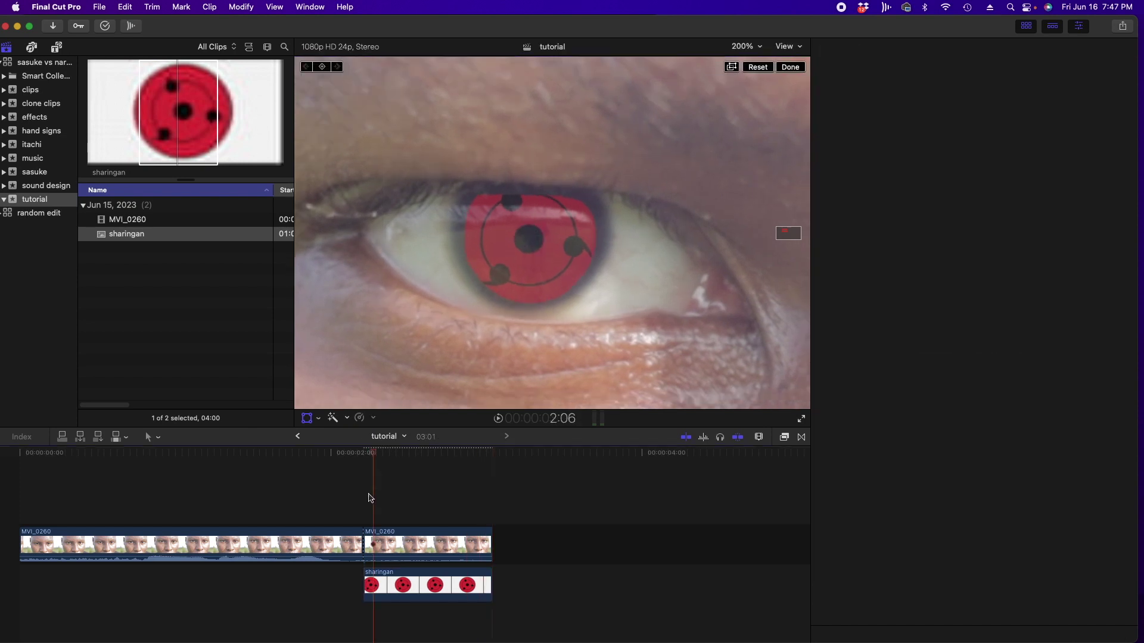
left_click(367, 499)
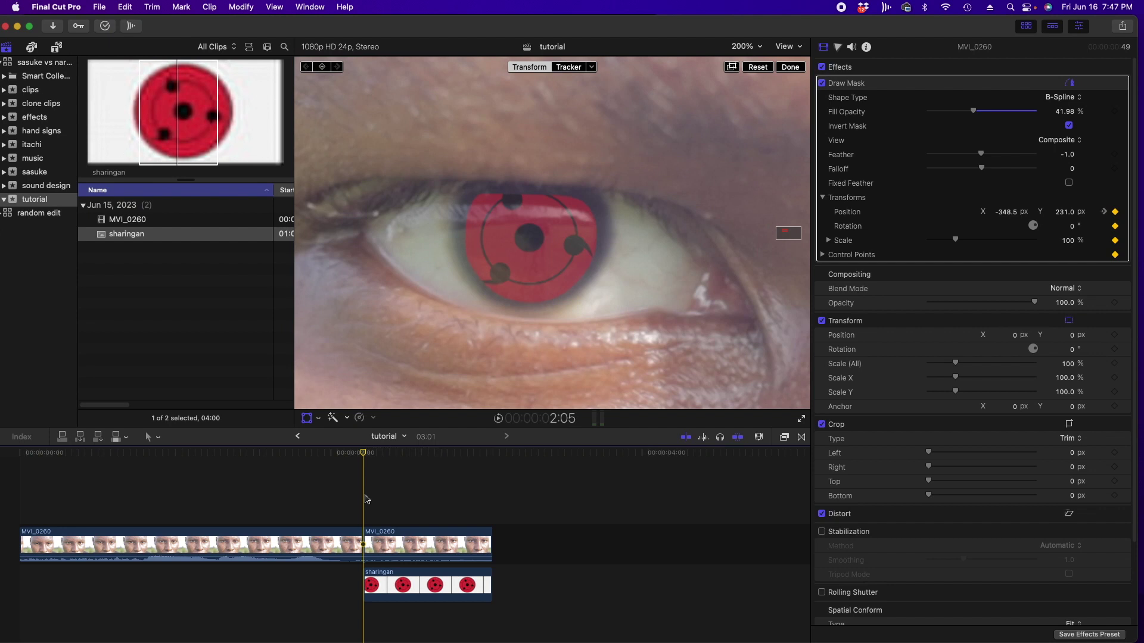
key("space")
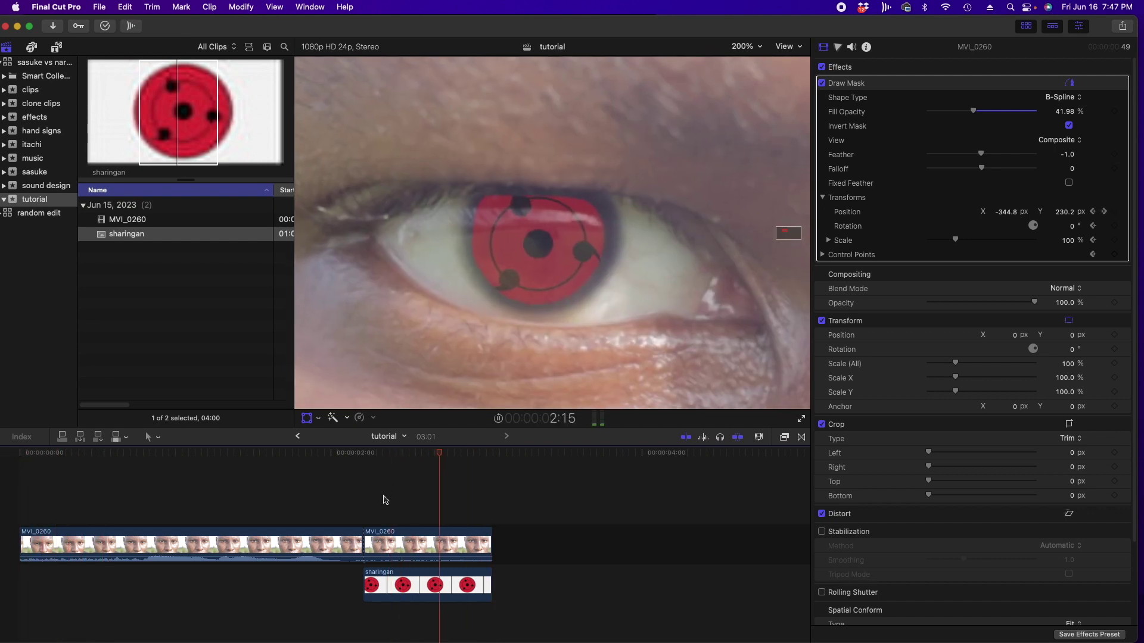
key("Left")
key("Left")
key("Left")
key("Left")
key("Left")
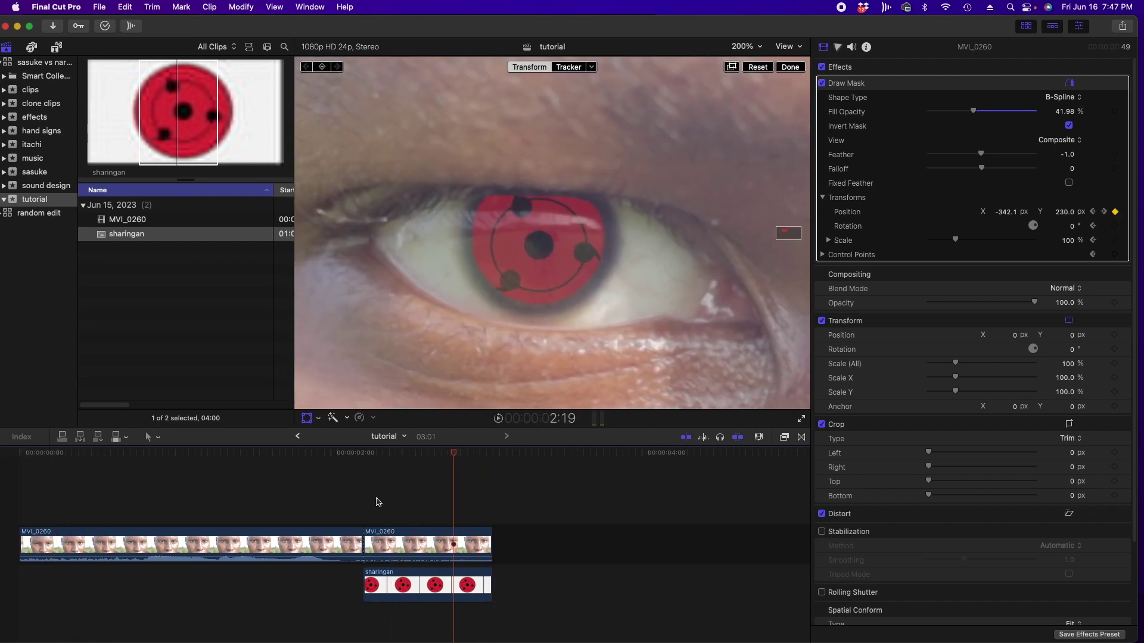
key("Up")
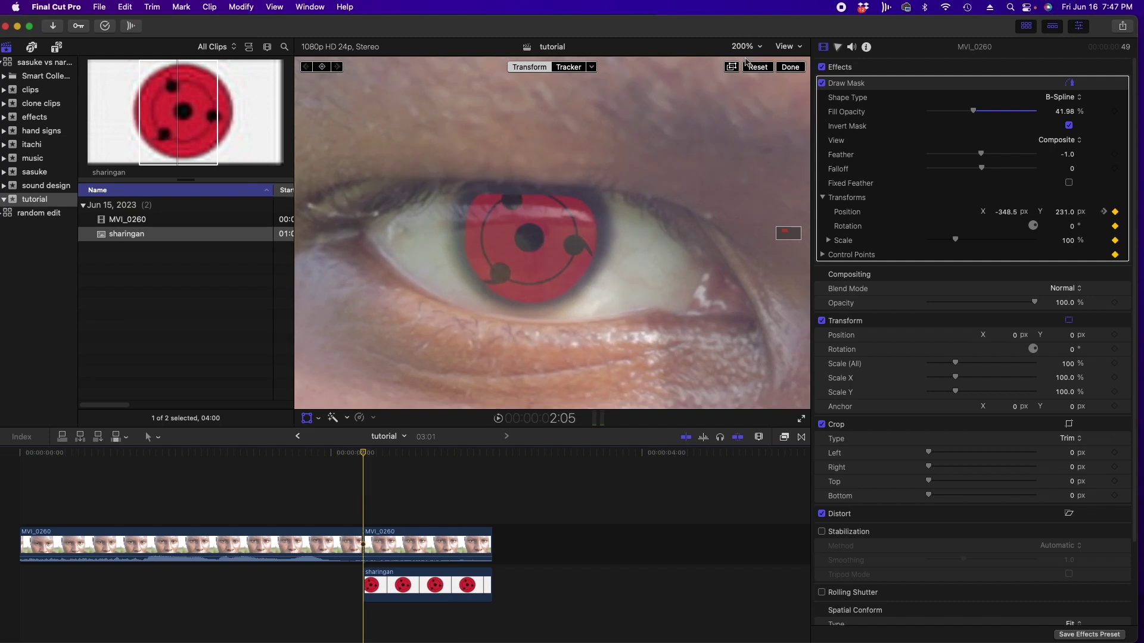
Fit the viewer, hide the transform handles and mask outline, and raise Fill Opacity to 42.57%.
left_click(745, 56)
left_click(751, 58)
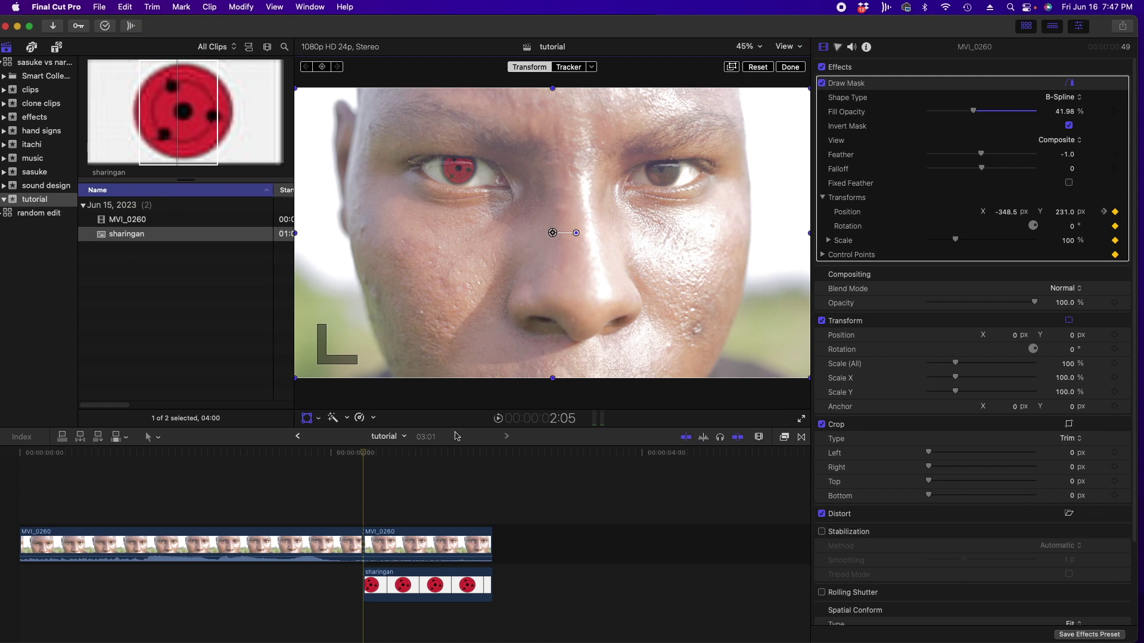
left_click(312, 418)
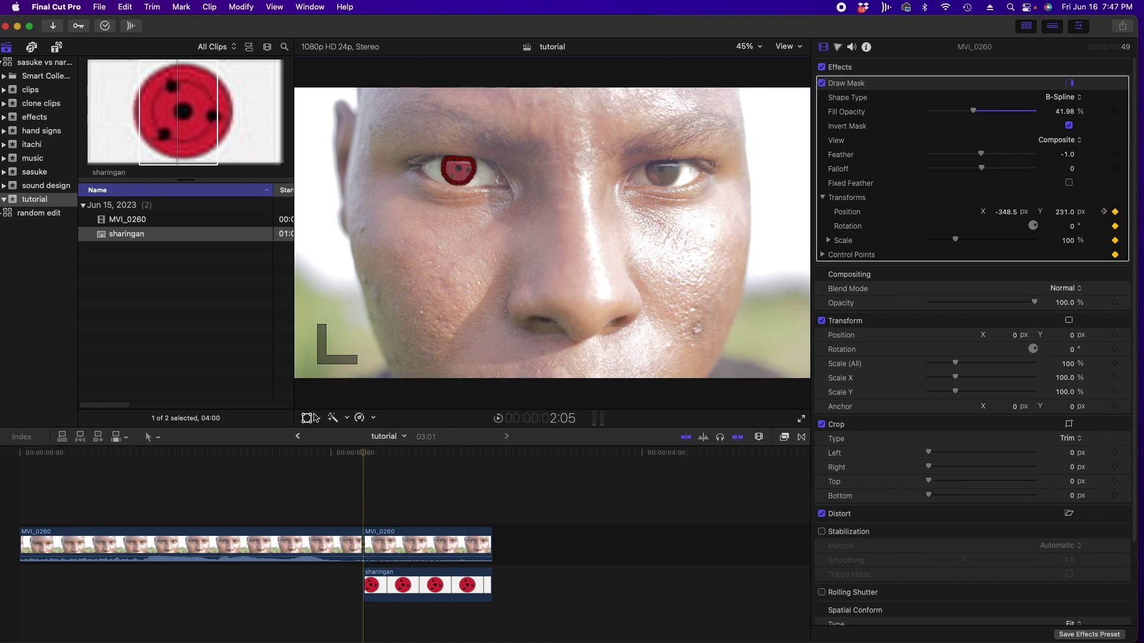
left_click(1076, 88)
left_click(1072, 85)
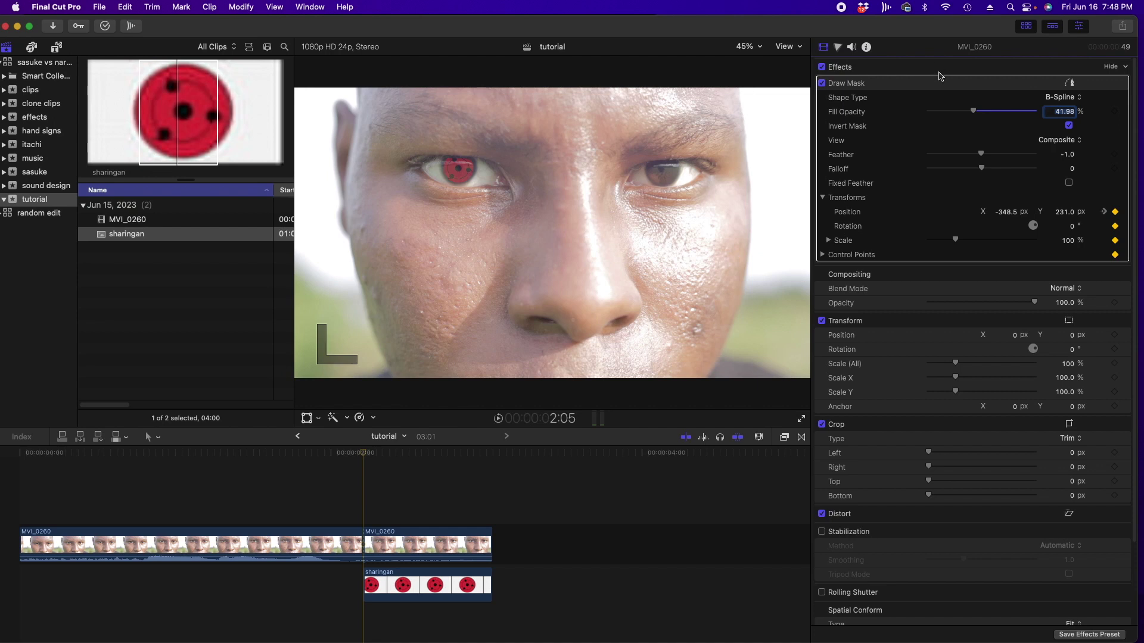
left_click_drag(972, 114, 972, 117)
Open the Effects browser and scroll through its category list to find Light.
left_click(785, 438)
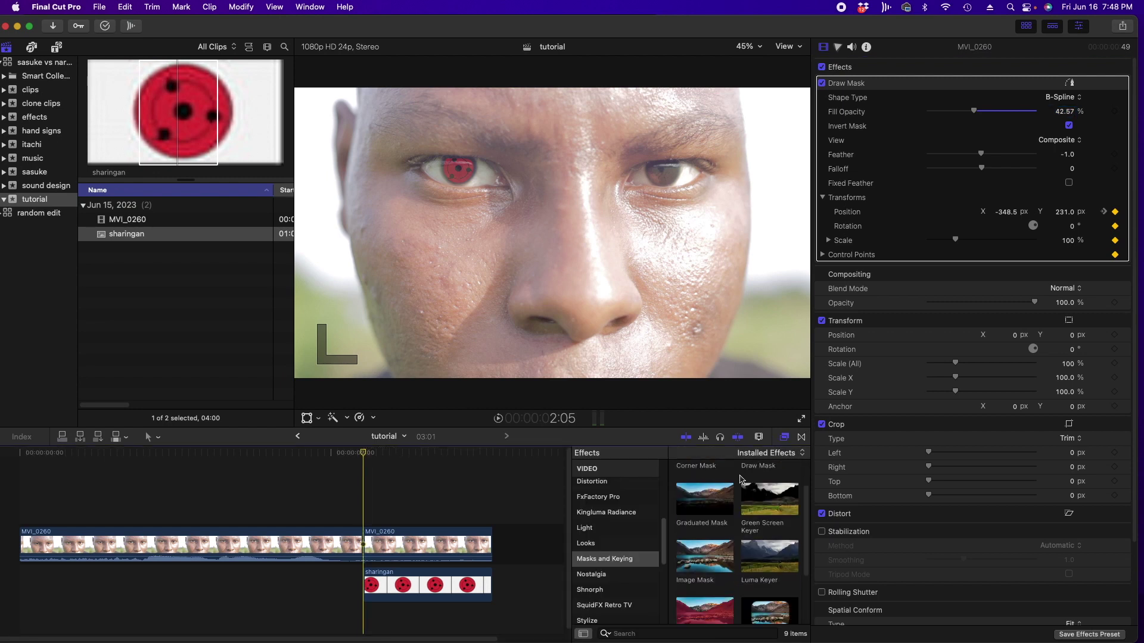
scroll(739, 482, "down", 3)
scroll(657, 513, "down", 5)
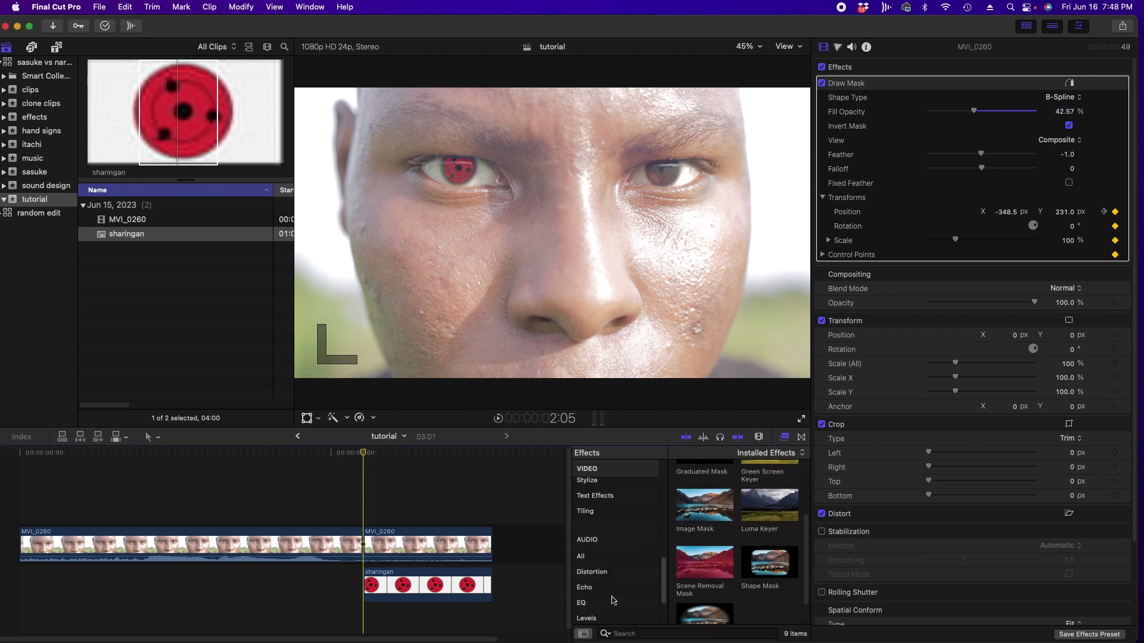
scroll(610, 535, "down", 3)
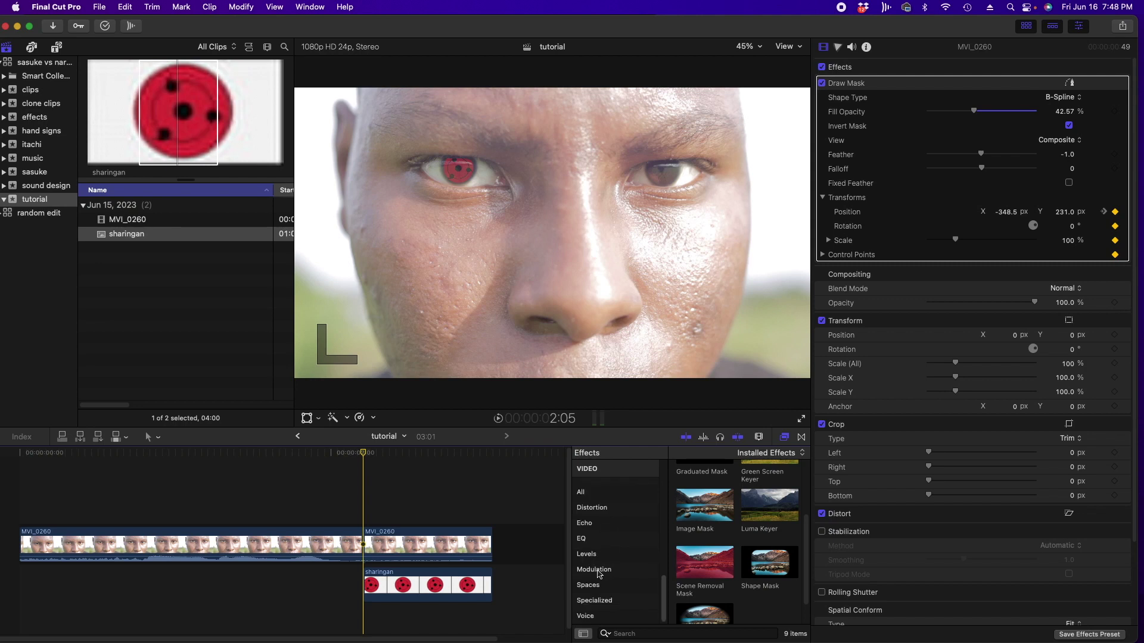
scroll(599, 574, "up", 2)
scroll(599, 573, "up", 5)
scroll(600, 572, "up", 2)
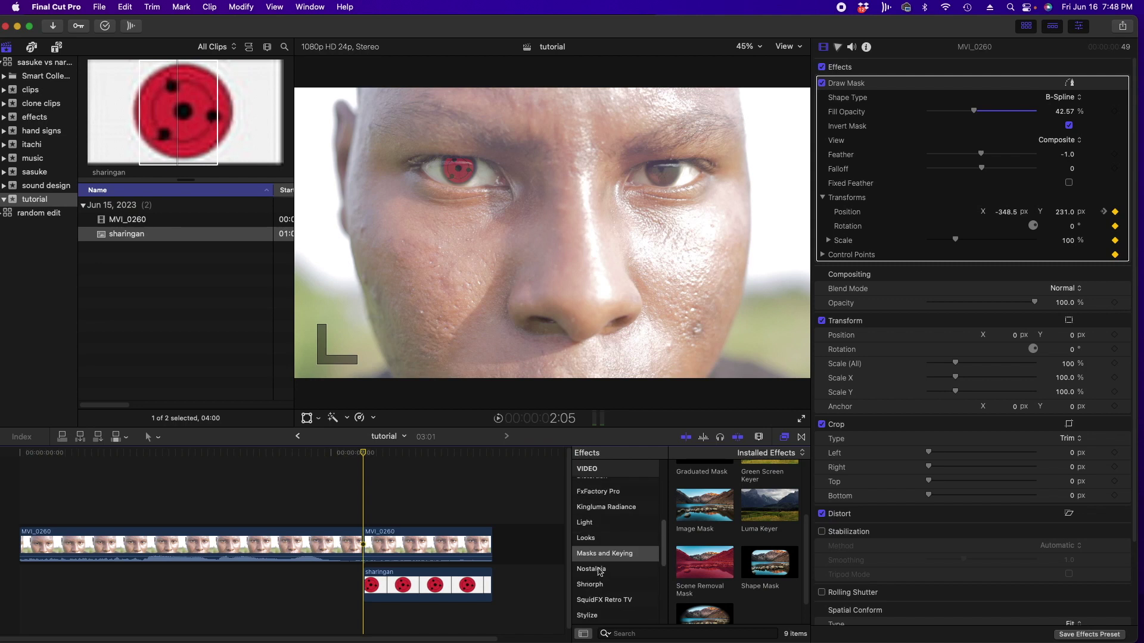
scroll(600, 570, "up", 1)
scroll(600, 569, "up", 1)
scroll(601, 566, "up", 2)
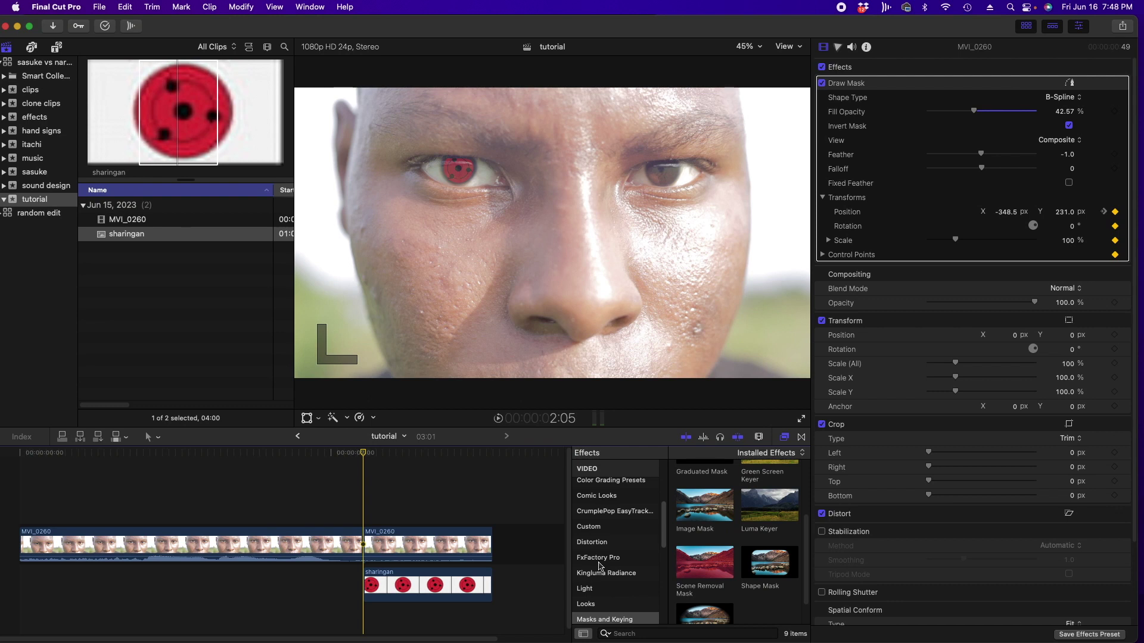
scroll(605, 538, "up", 1)
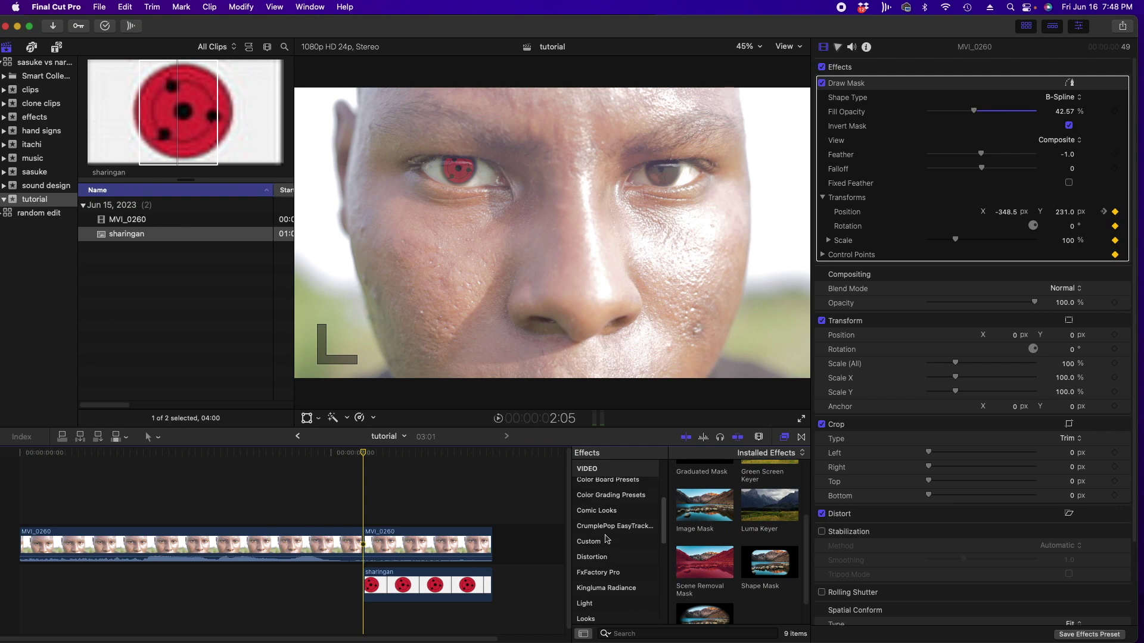
Apply the Light category's Glow effect to the sharingan clip and lower its amount to 60.74.
left_click(601, 605)
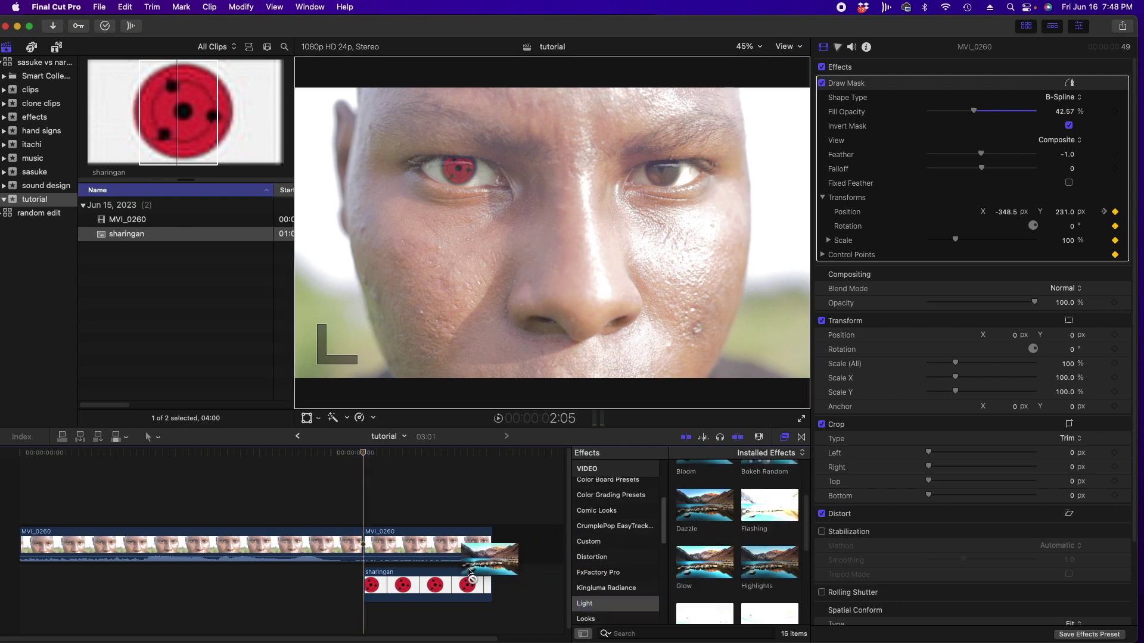
left_click_drag(699, 572, 453, 579)
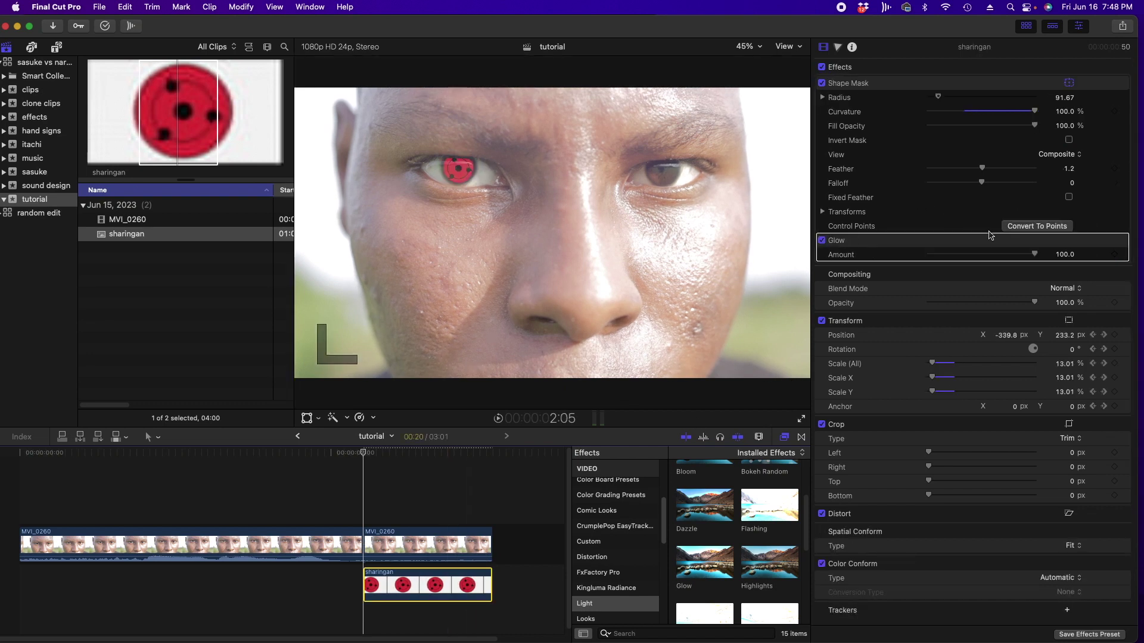
left_click_drag(1034, 256, 1009, 265)
left_click_drag(1000, 267, 977, 265)
Preview the glowing eye from slightly earlier in the edit.
left_click(327, 467)
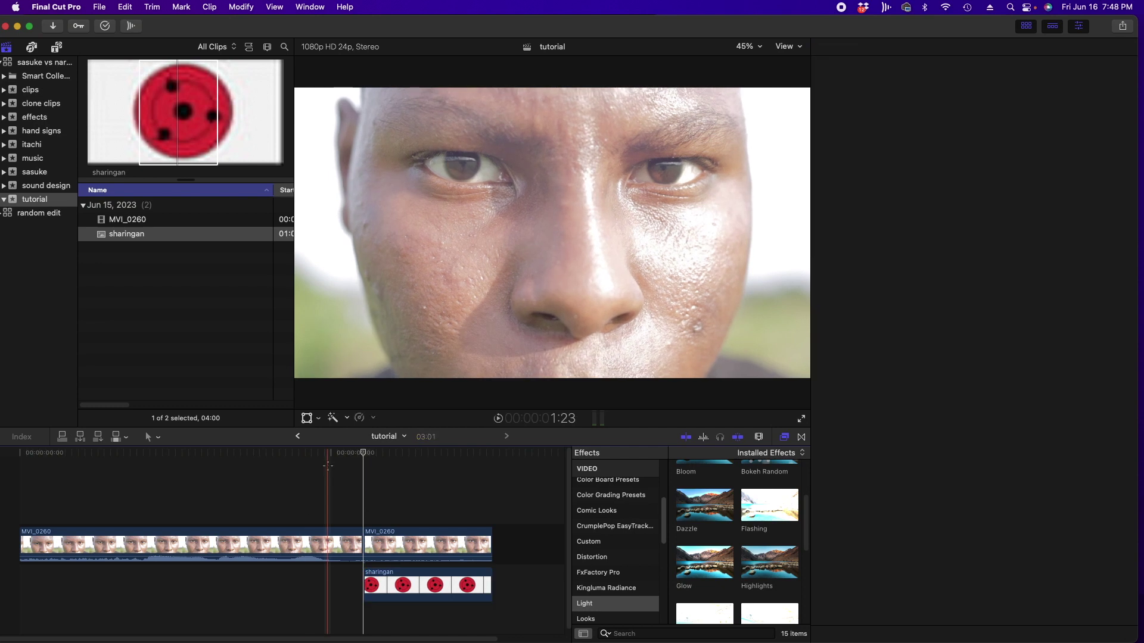
key("space")
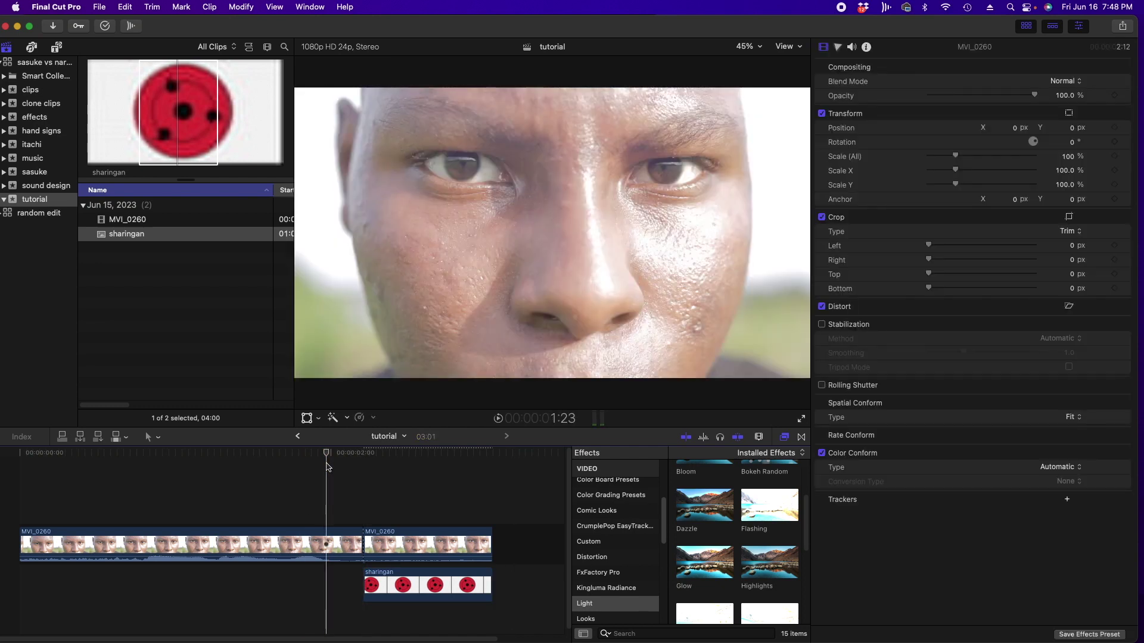
key("space")
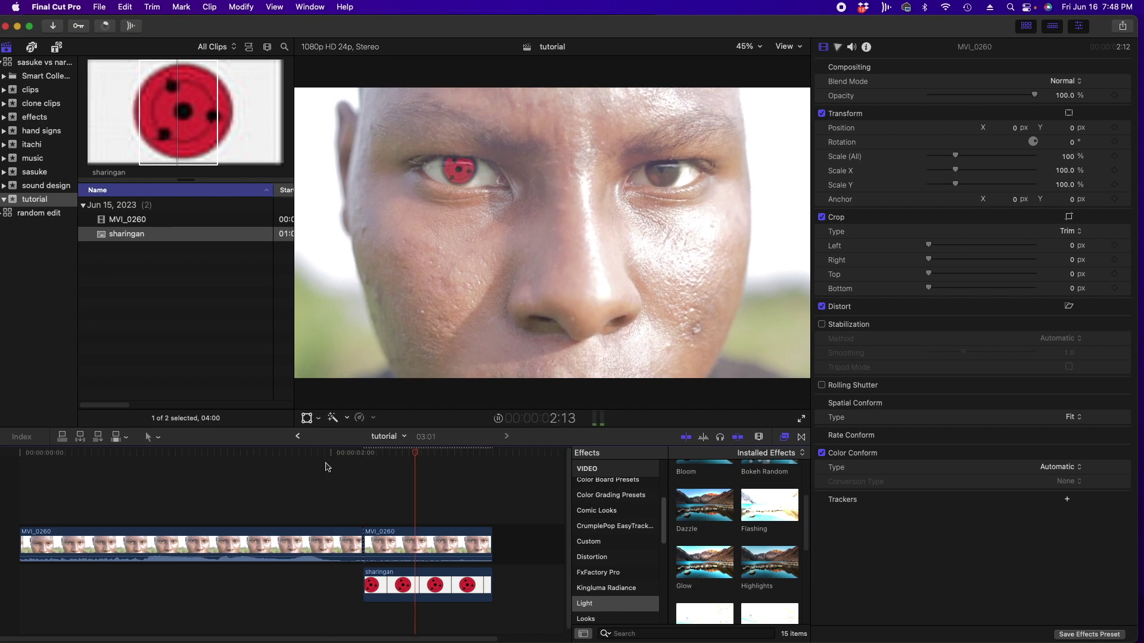
Set the second MVI_0260 clip's Draw Mask Falloff to -76.0 and Feather to -11.0.
left_click(426, 557)
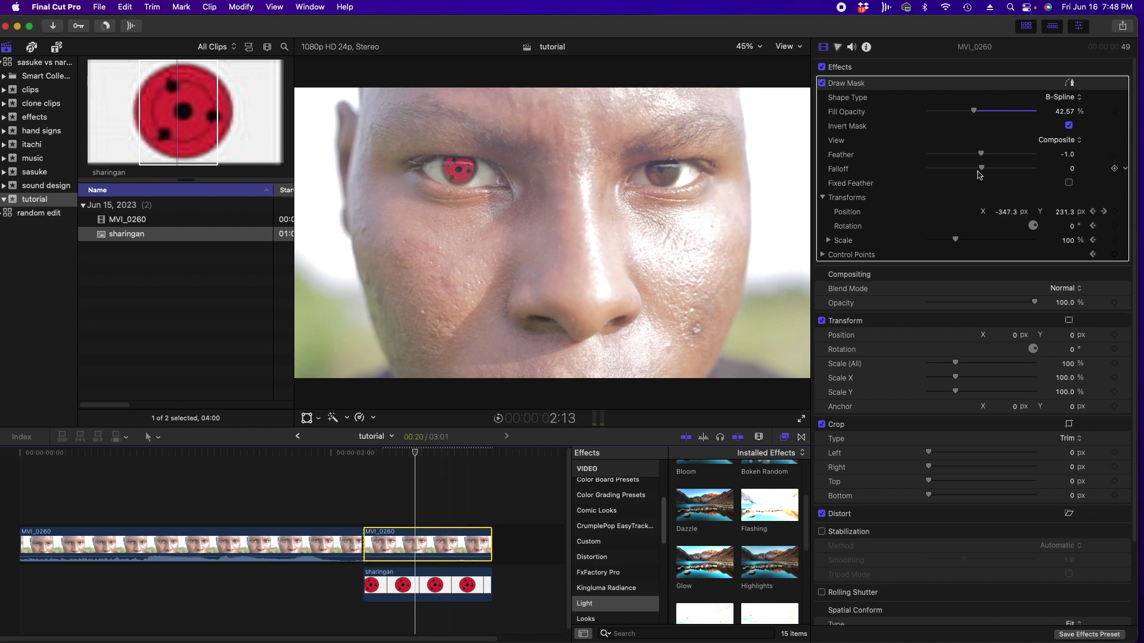
left_click_drag(981, 171, 941, 182)
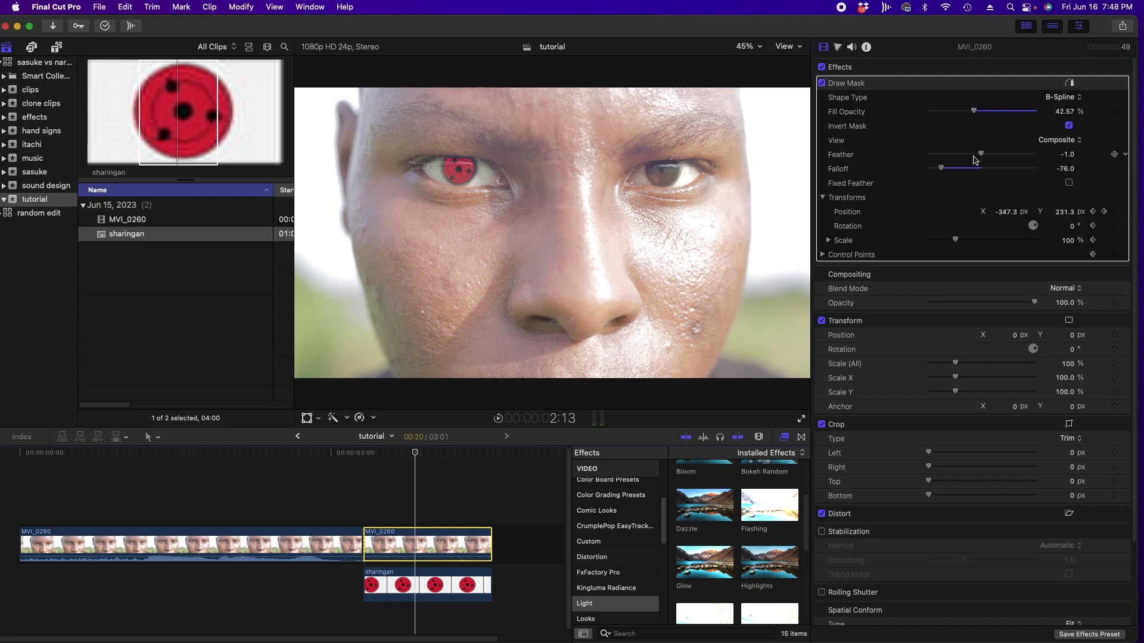
left_click_drag(976, 158, 975, 158)
Play back from just before the effect to check the softened mask edge.
left_click(363, 501)
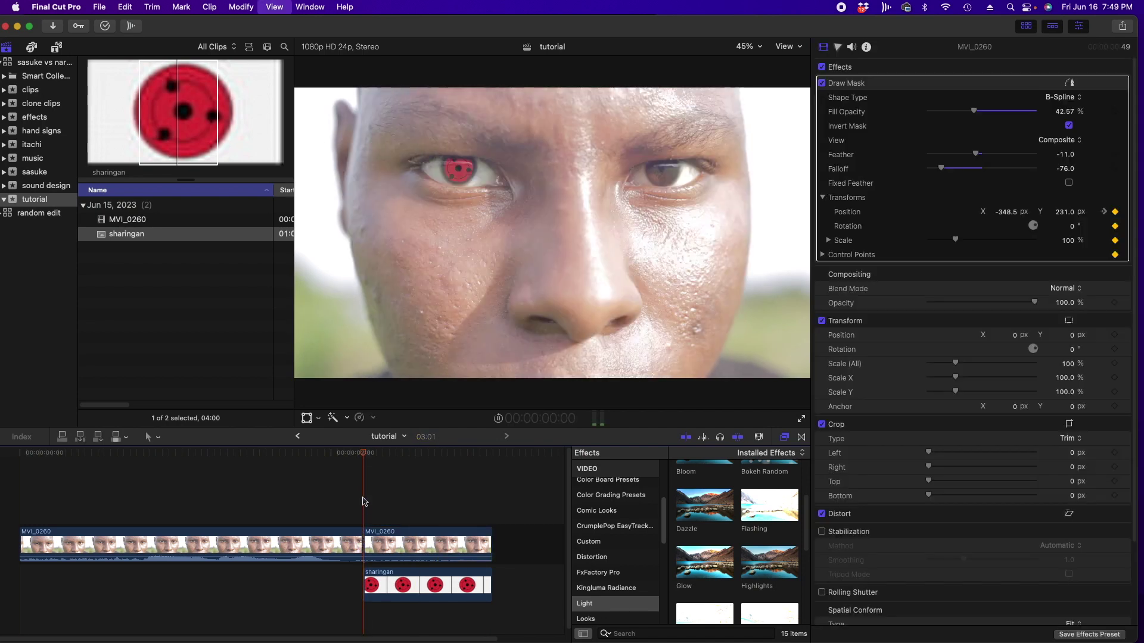
key("l")
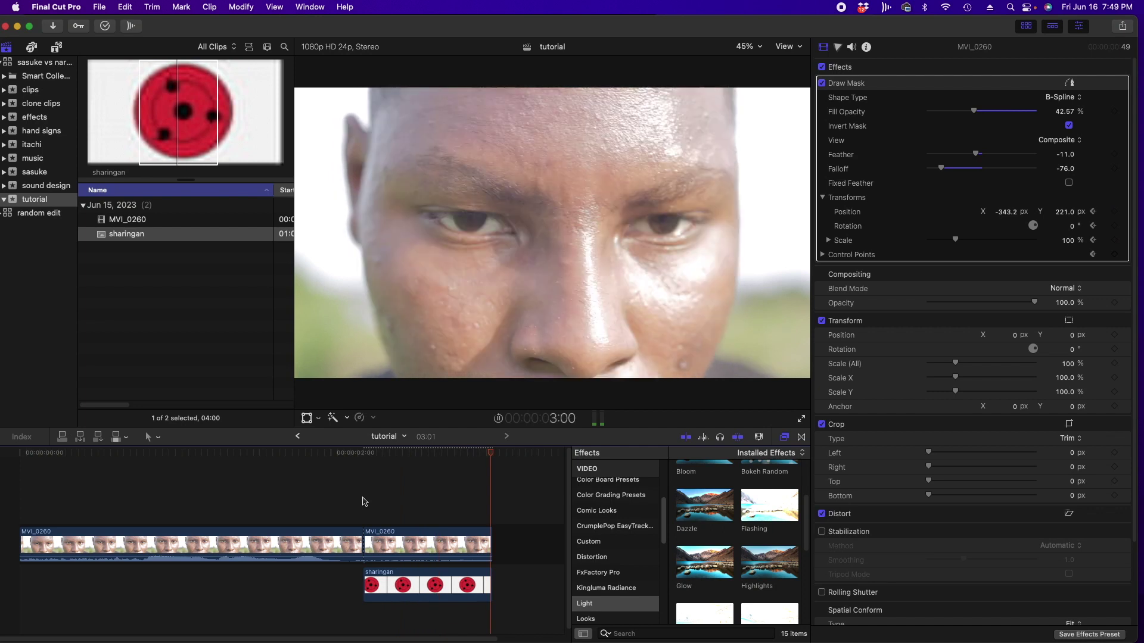
key("j")
key("j")
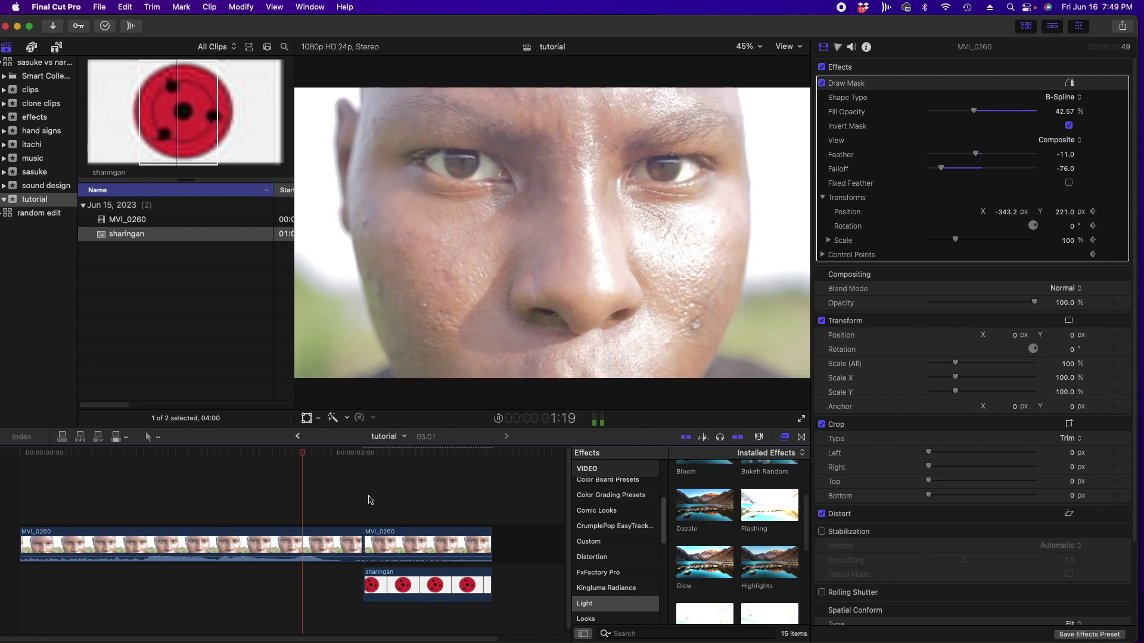
Set a start point on Normal Sharingan Sound Effect and connect it beneath the sharingan overlay.
key("space")
key("Home")
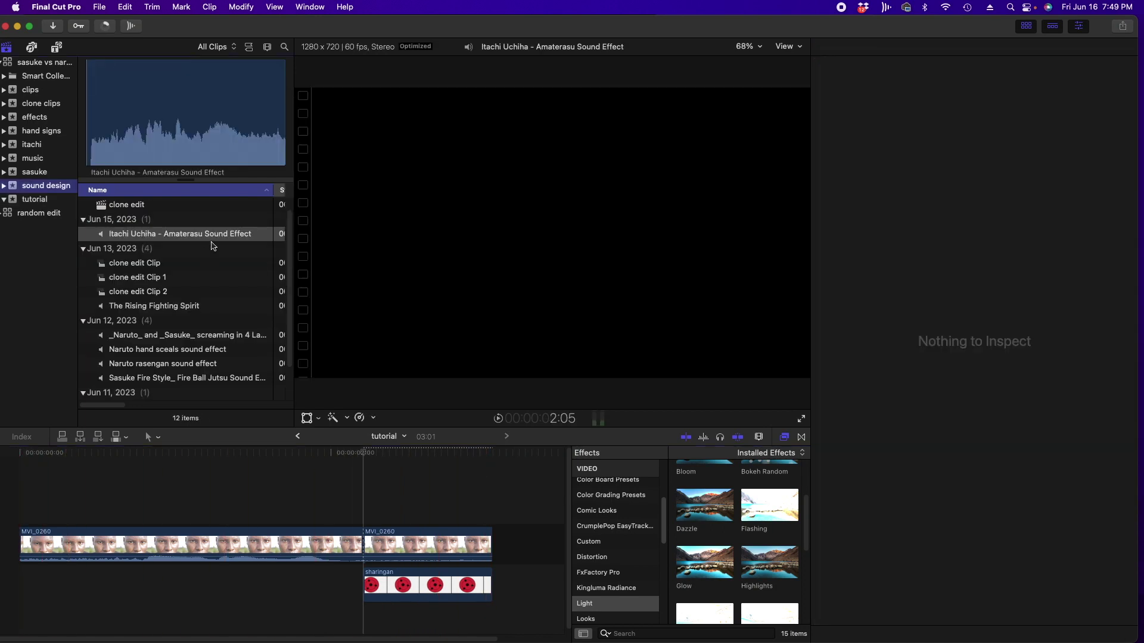
scroll(171, 315, "down", 2)
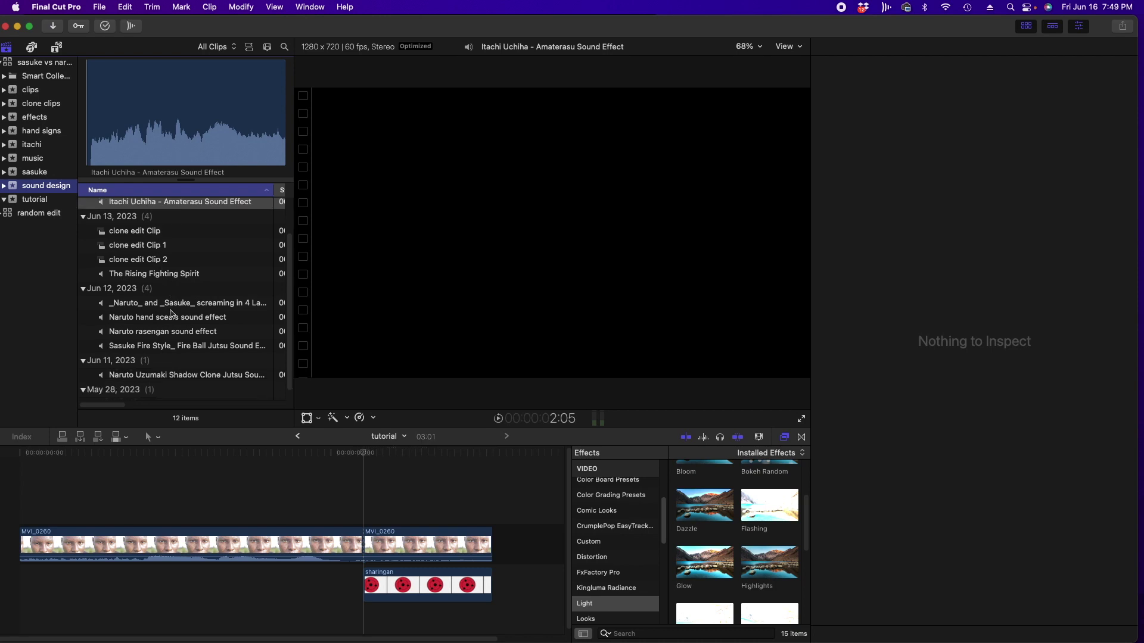
scroll(170, 316, "down", 1)
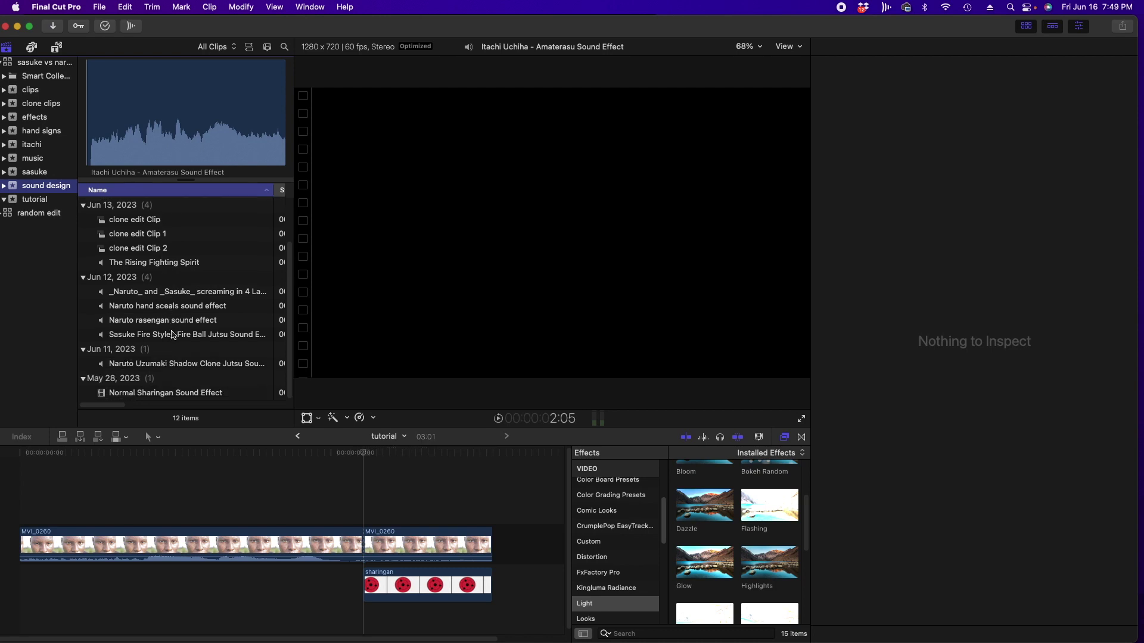
left_click(195, 396)
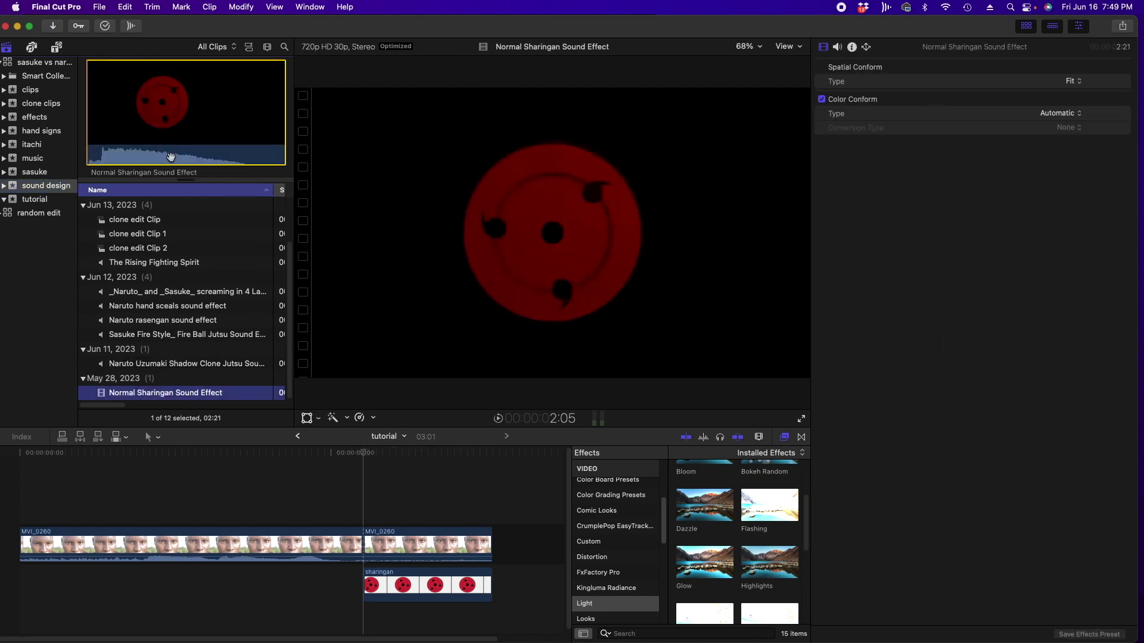
left_click(108, 146)
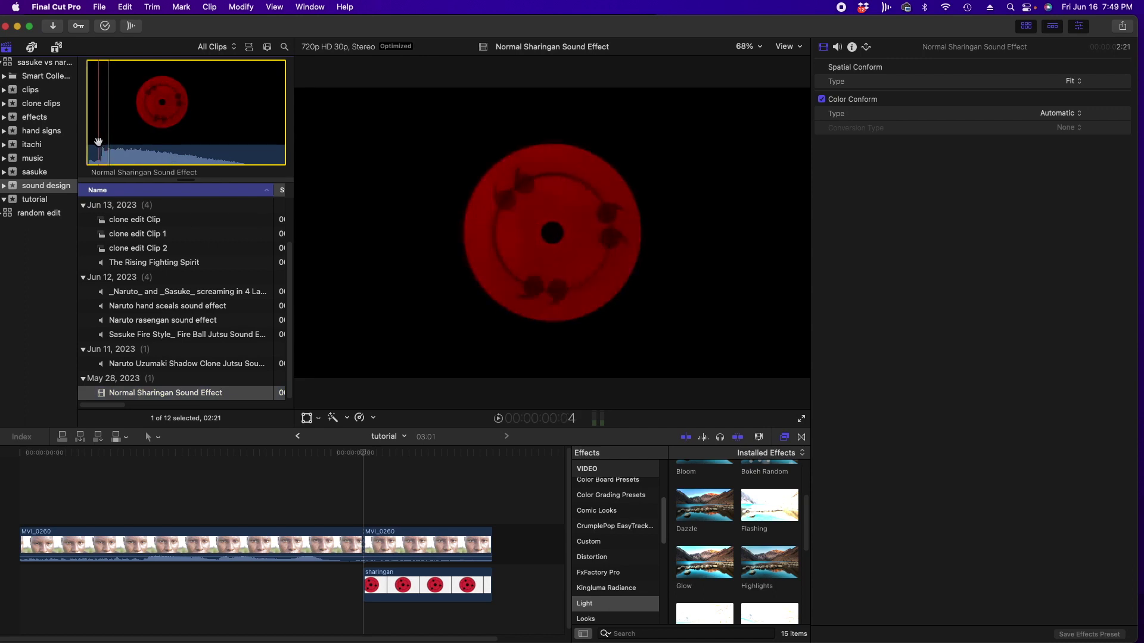
key("i")
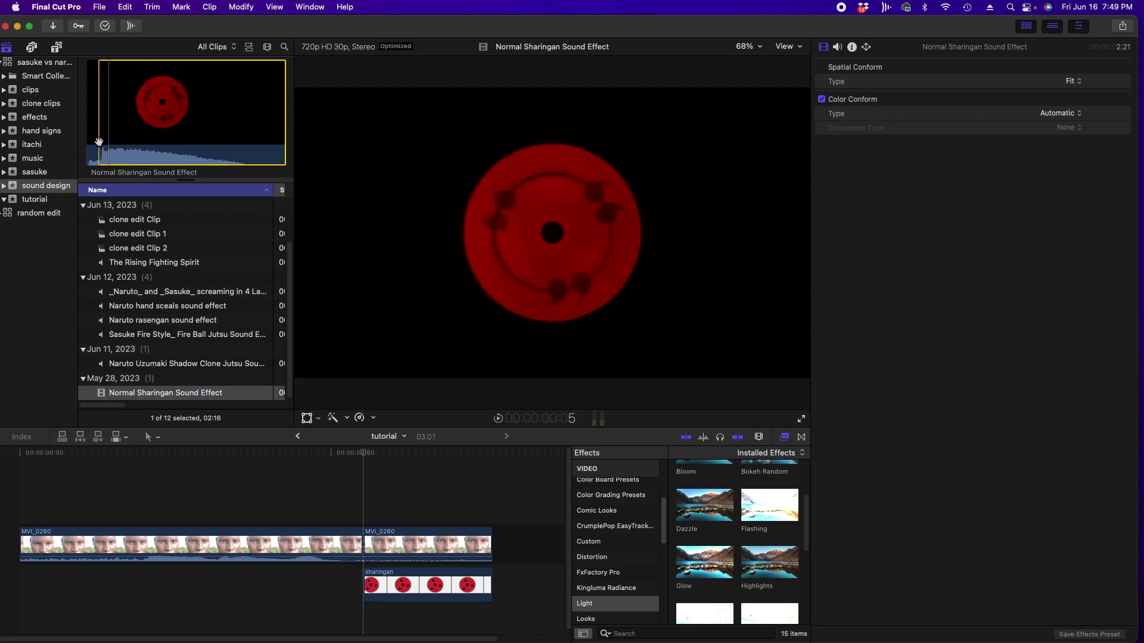
mouse_move(147, 143)
left_mouse_down()
mouse_move(341, 605)
mouse_move(361, 592)
left_mouse_up()
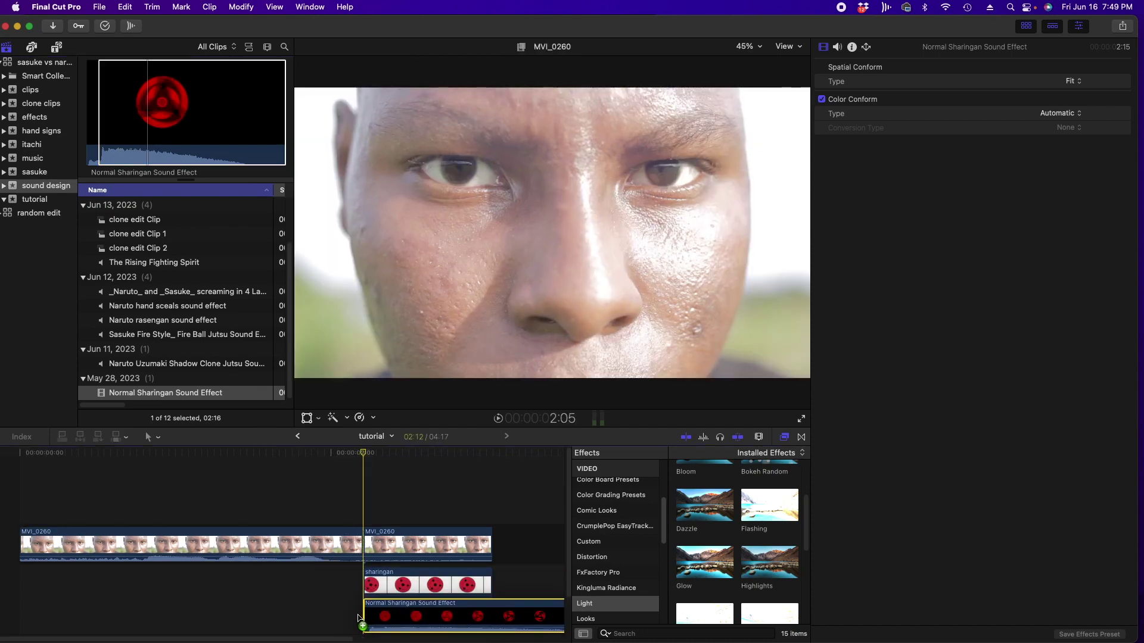
Play through the edit from the start to review the sharingan with its sound effect.
left_click(351, 499)
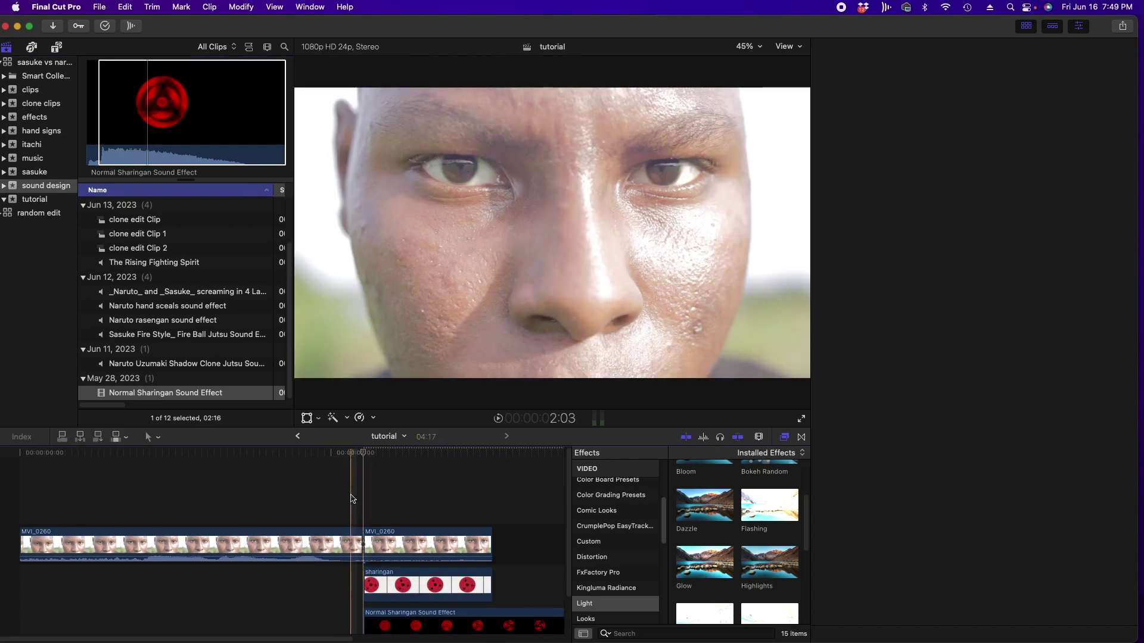
key("space")
left_click(332, 495)
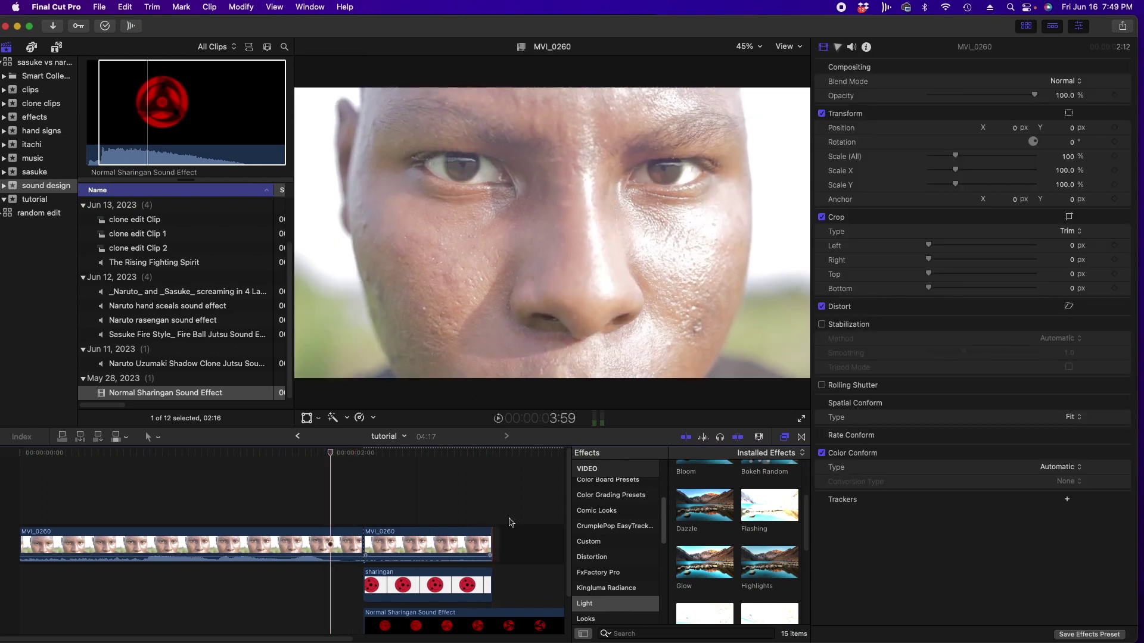
key("Down")
key("Down")
left_click(320, 470)
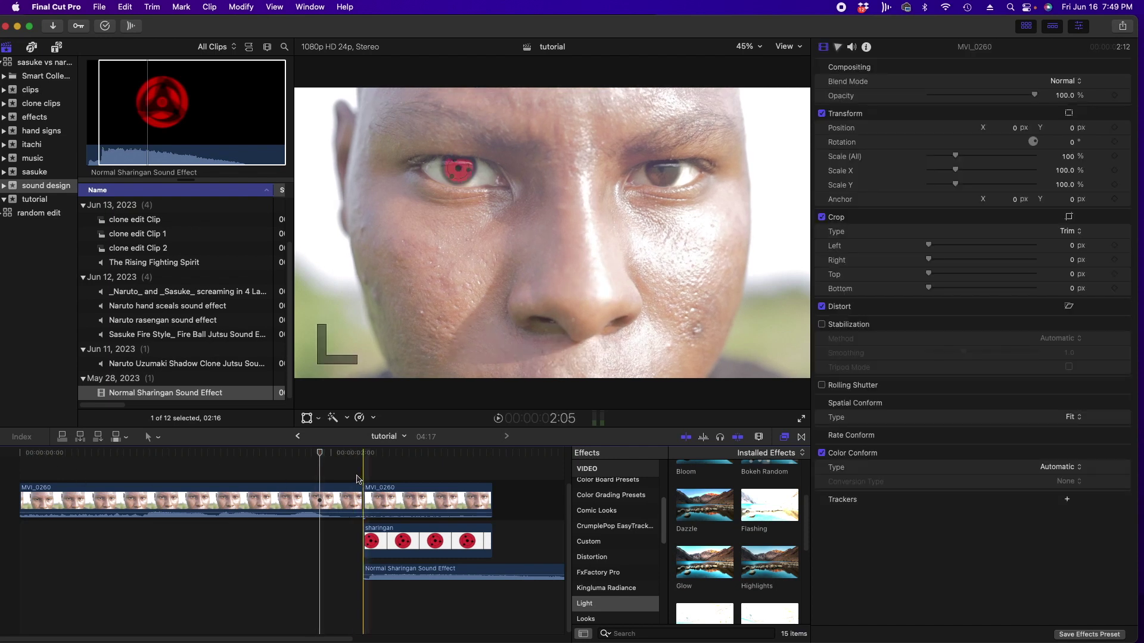
left_click(20, 480)
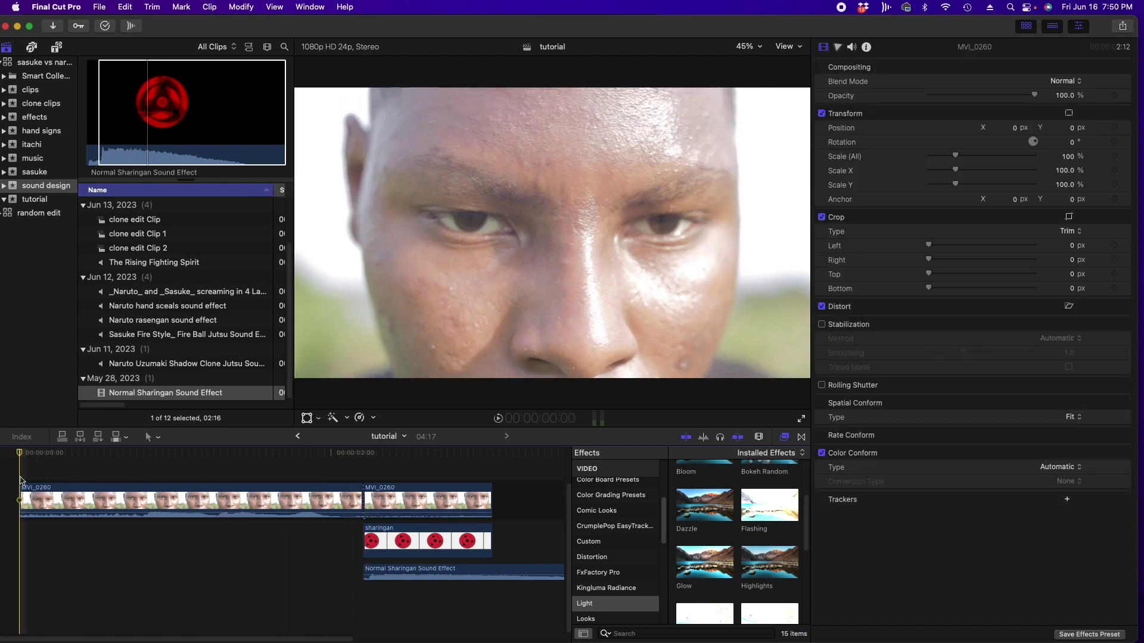
key("space")
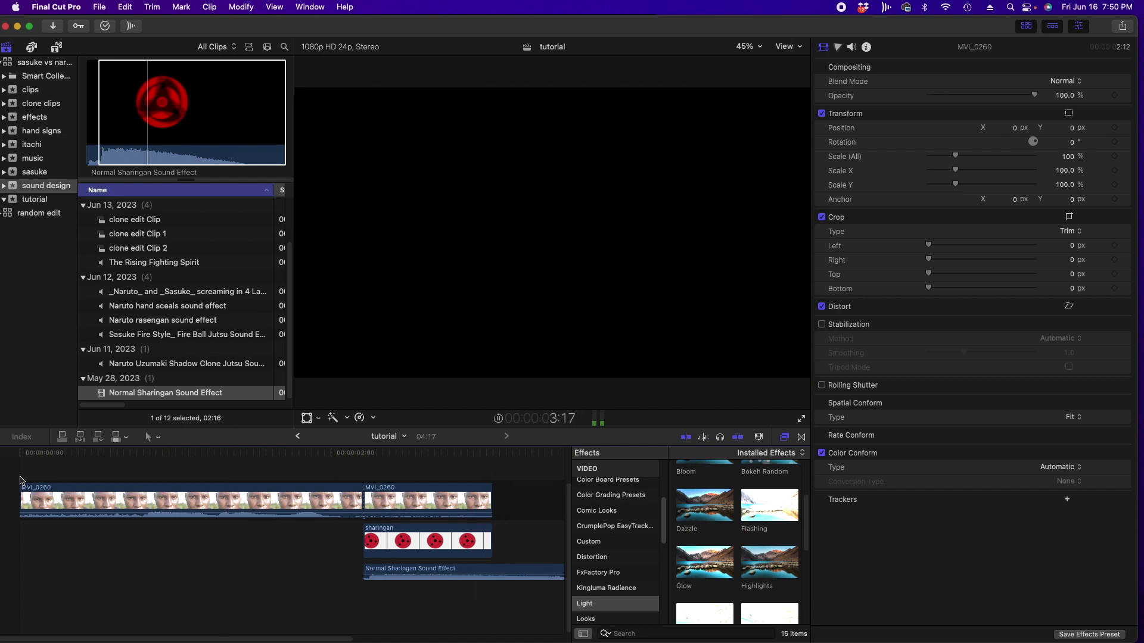
key("space")
Keep the viewer zoom at 45%, return to the timeline start, and play the edit full screen.
left_click(749, 47)
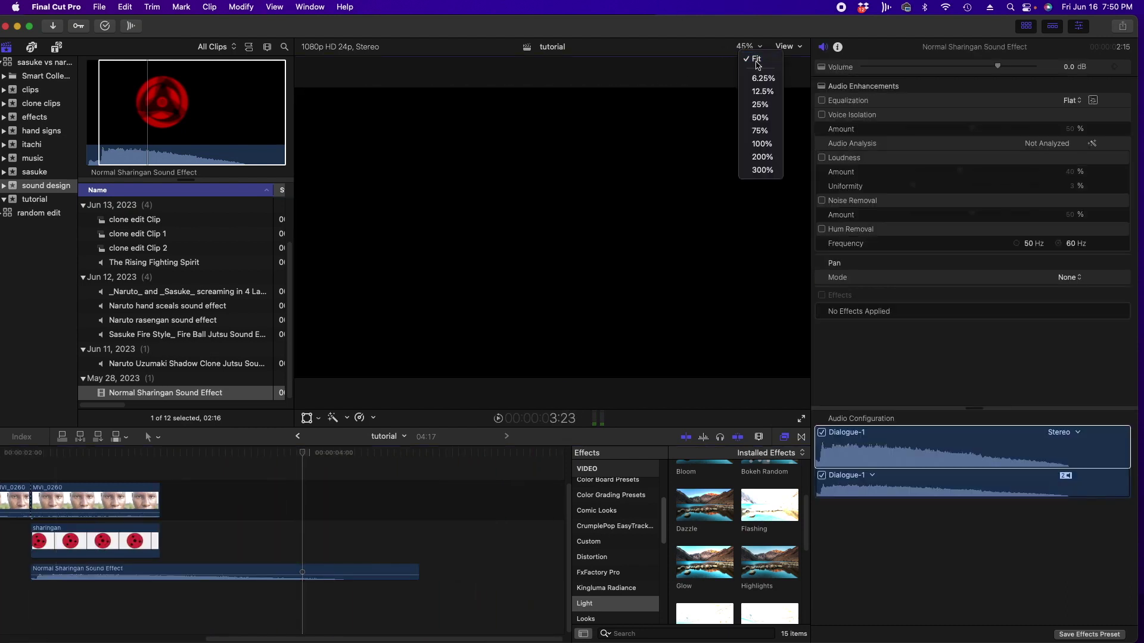
key("Escape")
key("m")
key("Home")
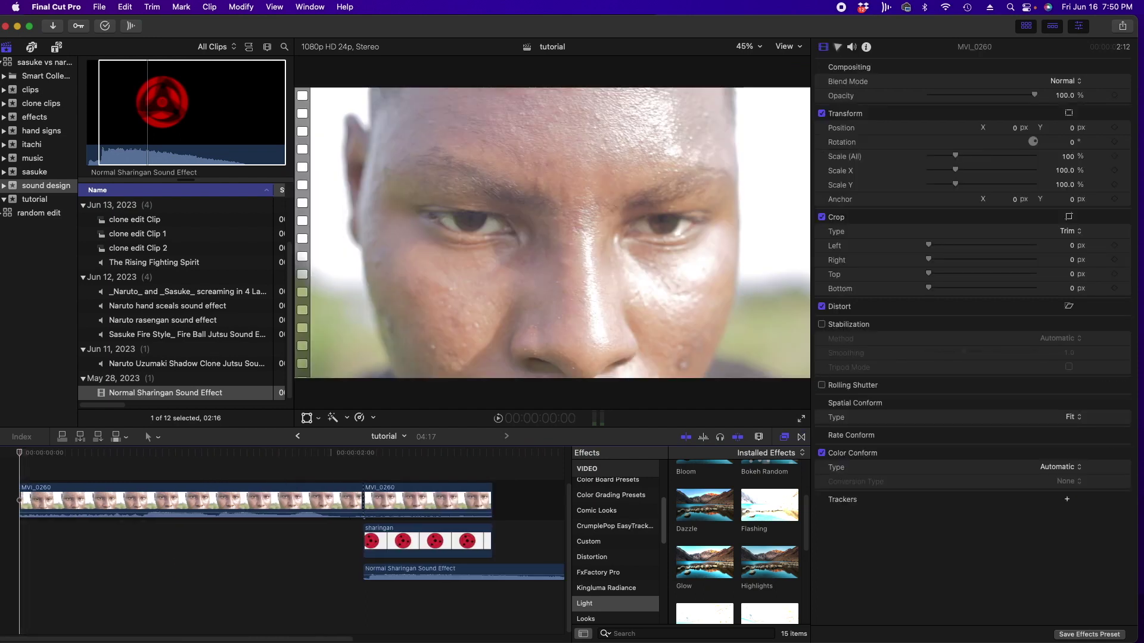
key("super+shift+f")
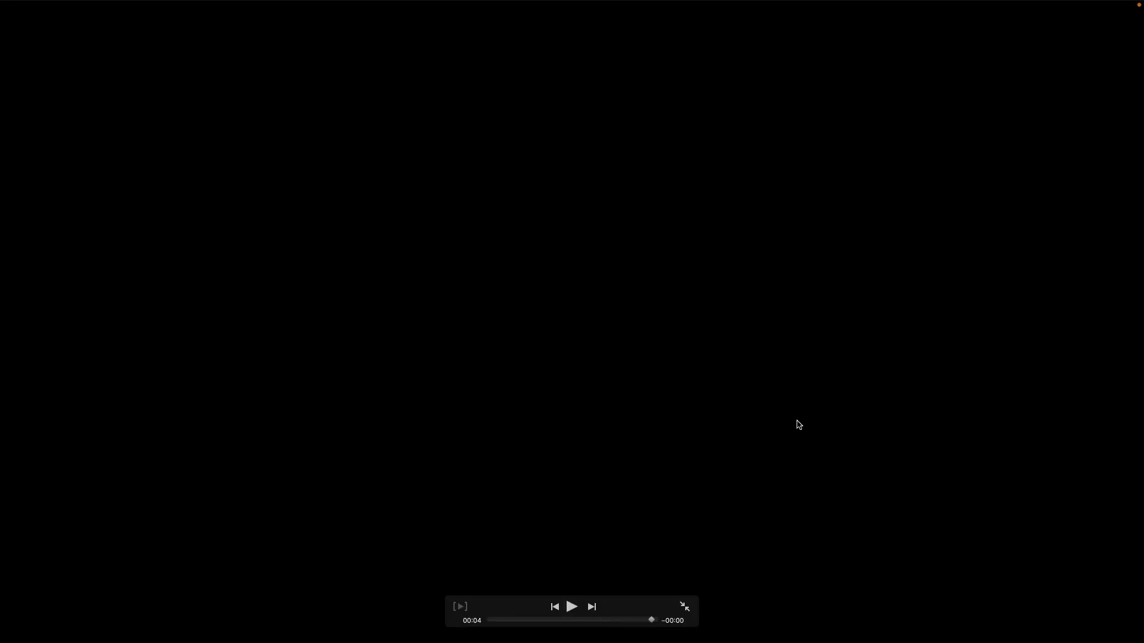
Exit full-screen playback with Esc to return to the editing window.
key("Escape")
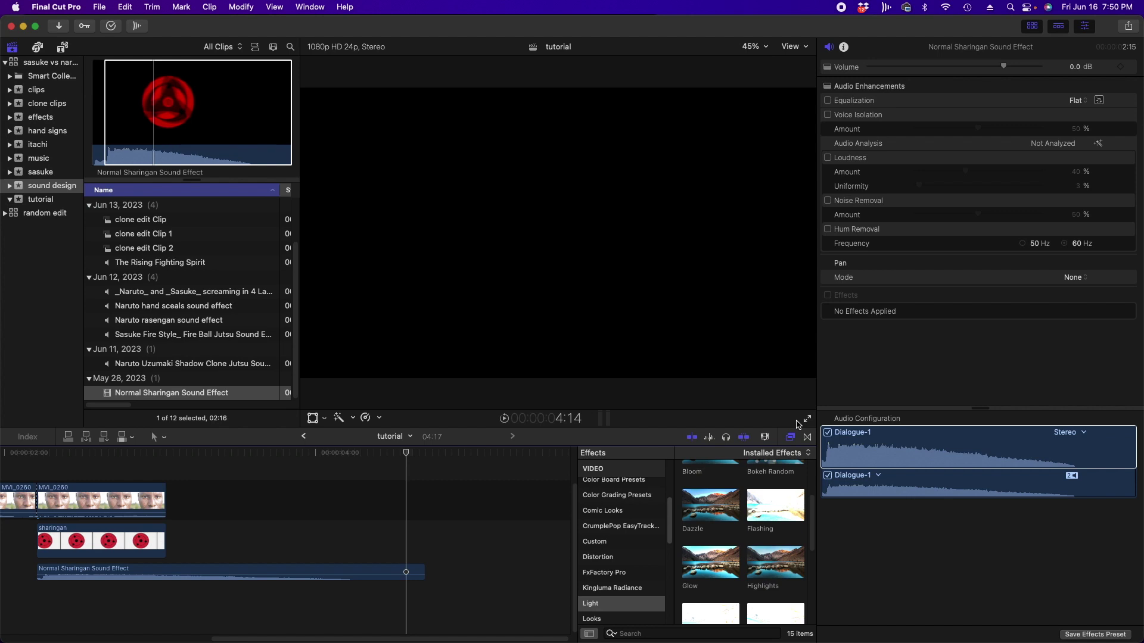